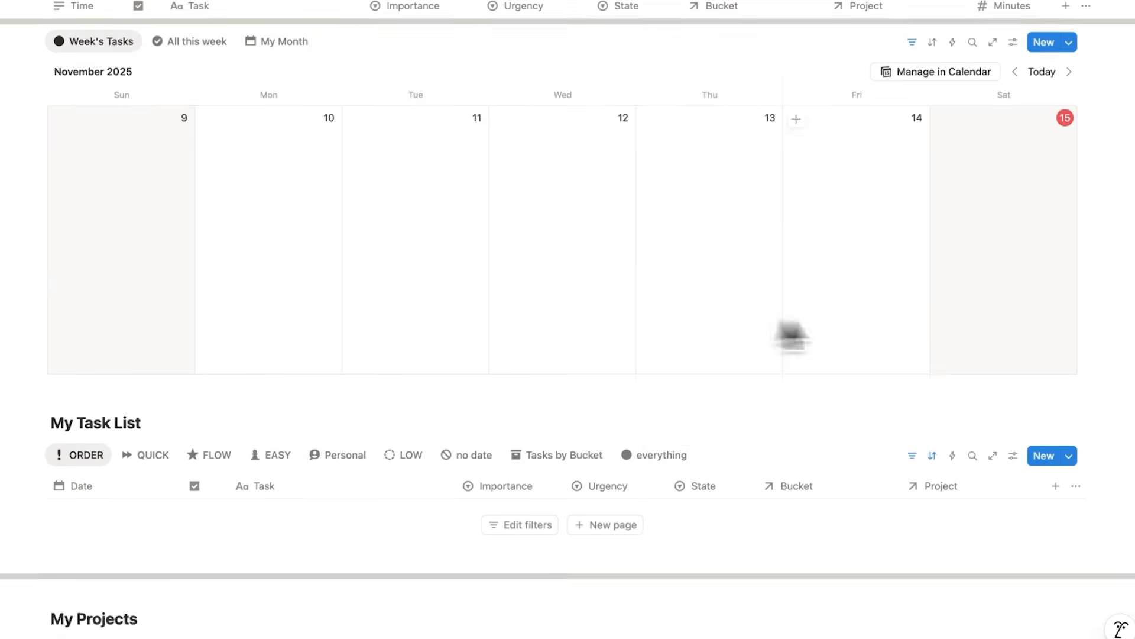
# Create a new page under My Life Buckets from the New Bucket template and title it "Side Hustle"
pyautogui.scroll(3, 319, 218)
pyautogui.scroll(-11, 650, 423)
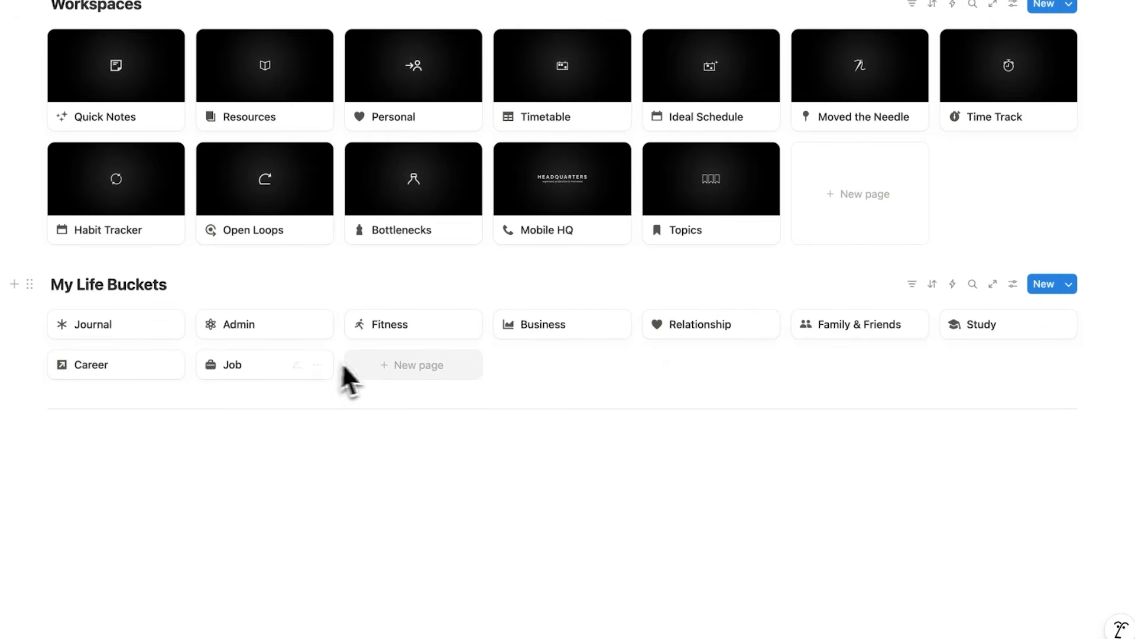
pyautogui.click(371, 367)
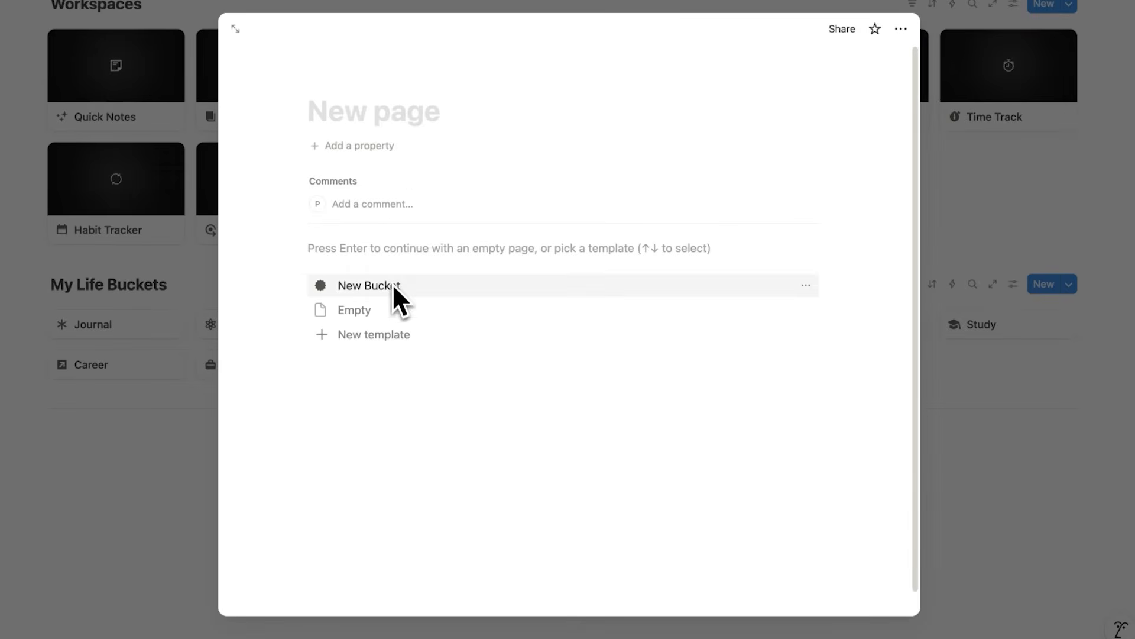
pyautogui.click(390, 286)
pyautogui.tripleClick(415, 211)
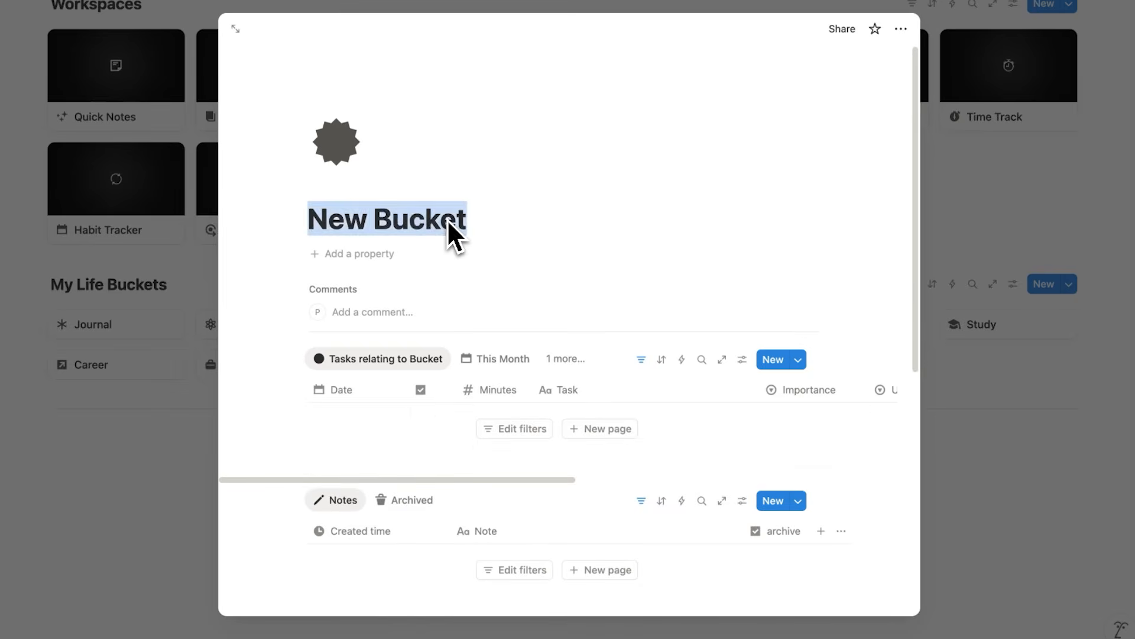
pyautogui.write('Side Hustle')
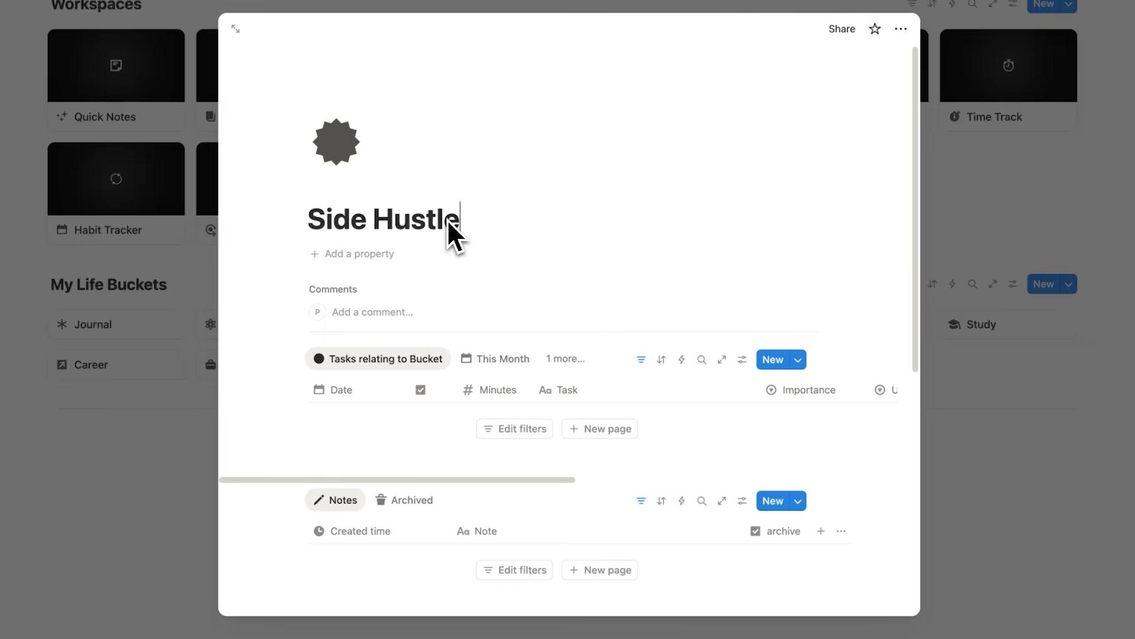
# Review the tasks, notes and related projects sections of the Side Hustle bucket page, and close it
pyautogui.scroll(-4, 490, 237)
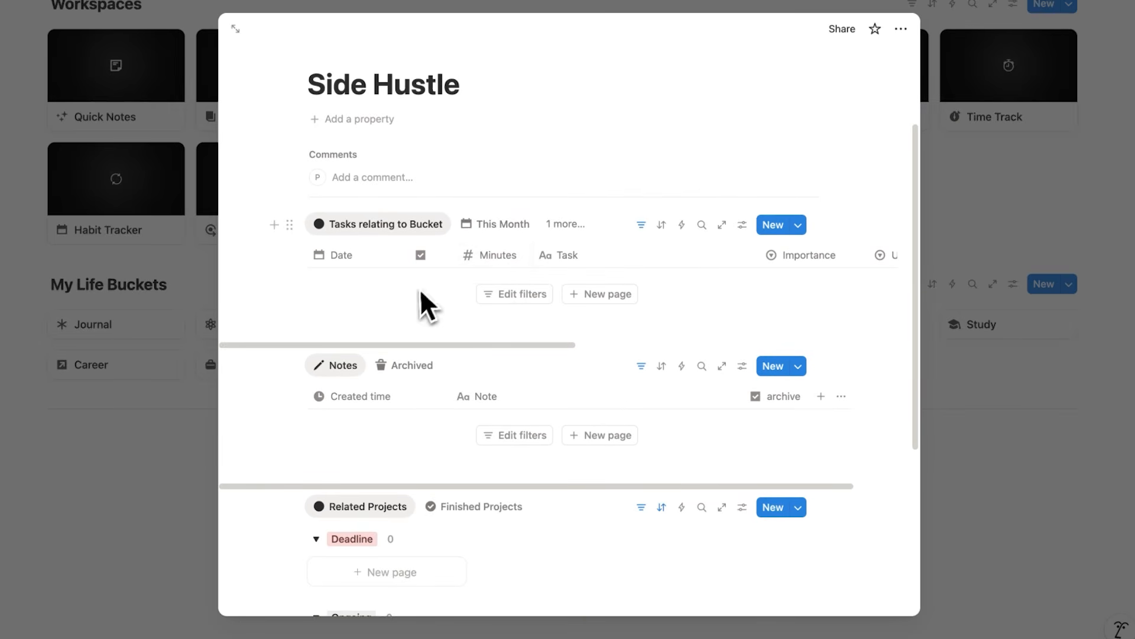
pyautogui.scroll(4, 416, 293)
pyautogui.scroll(-5, 414, 239)
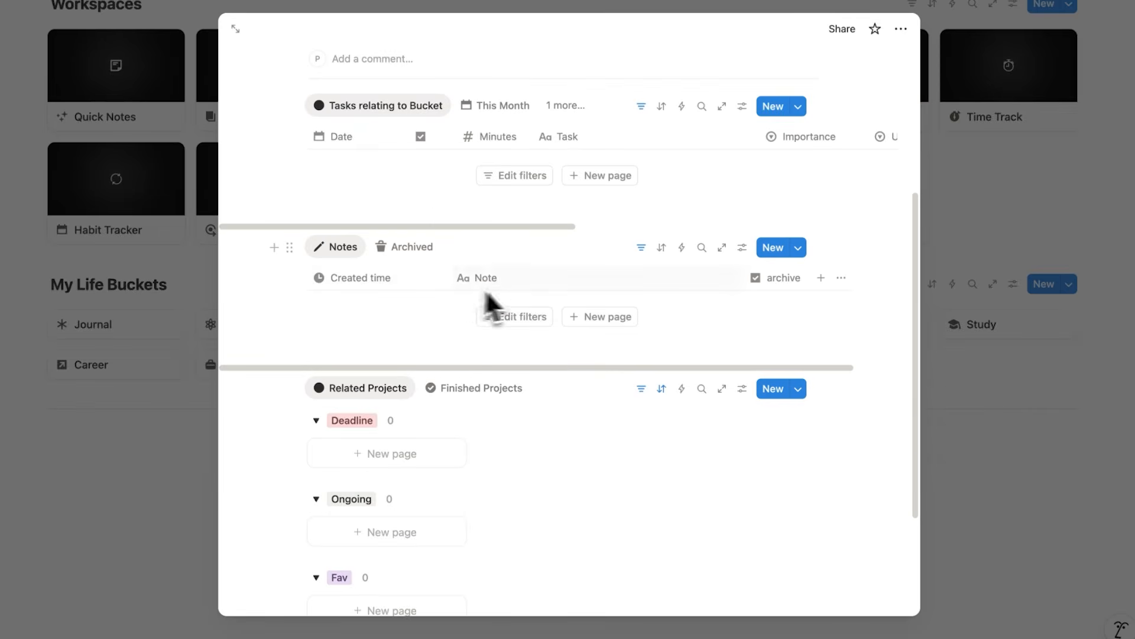
pyautogui.scroll(5, 455, 307)
pyautogui.scroll(-6, 479, 286)
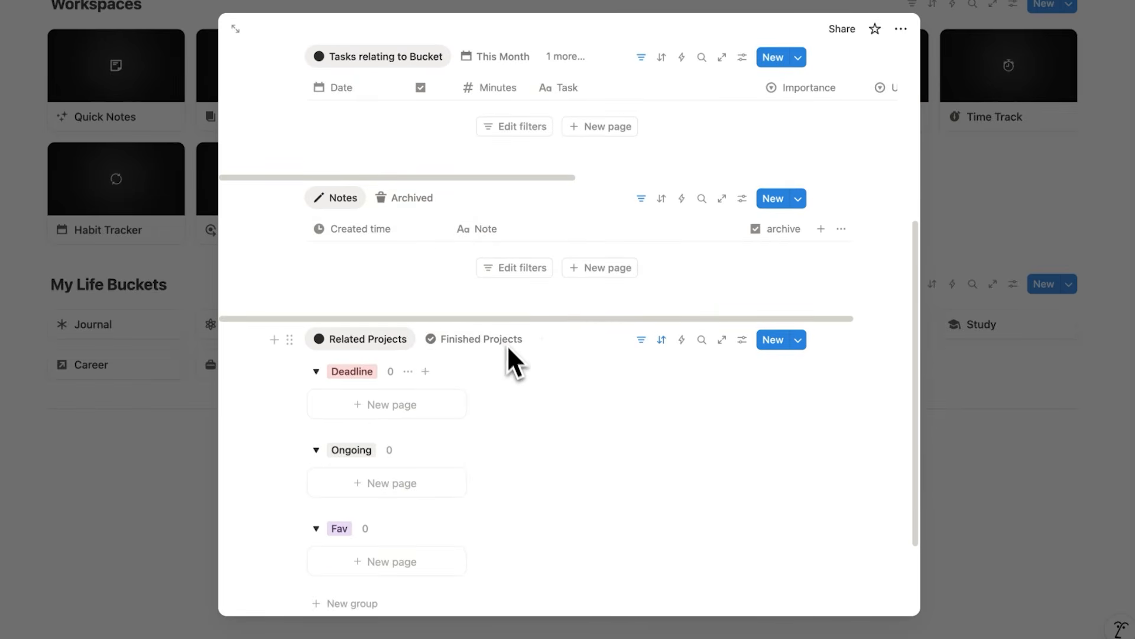
pyautogui.scroll(-2, 473, 355)
pyautogui.scroll(6, 439, 363)
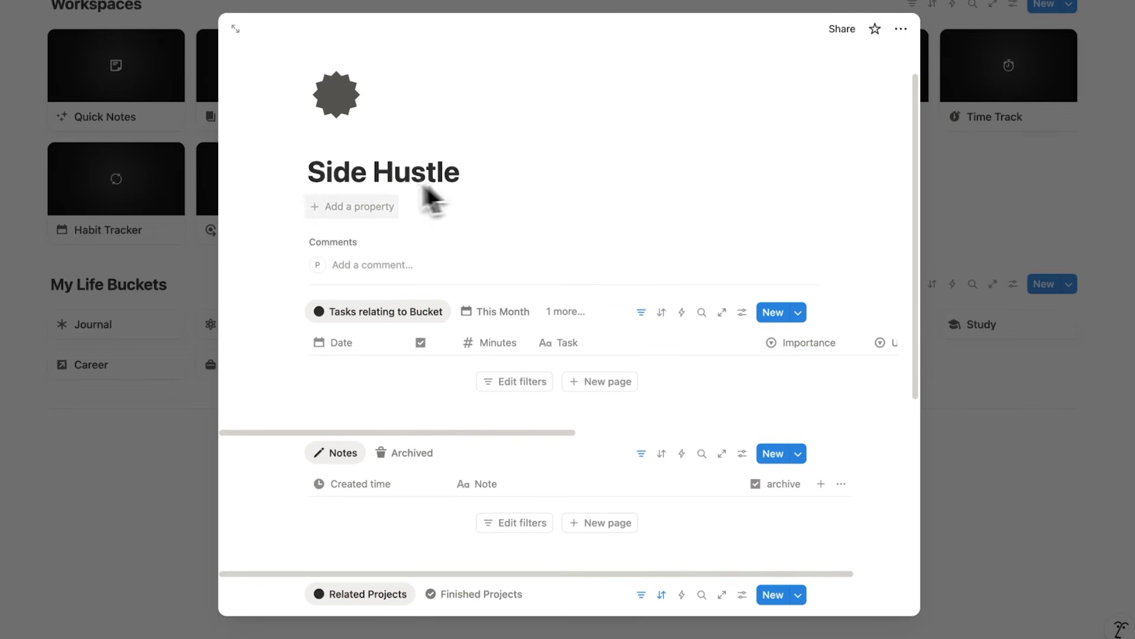
pyautogui.click(167, 273)
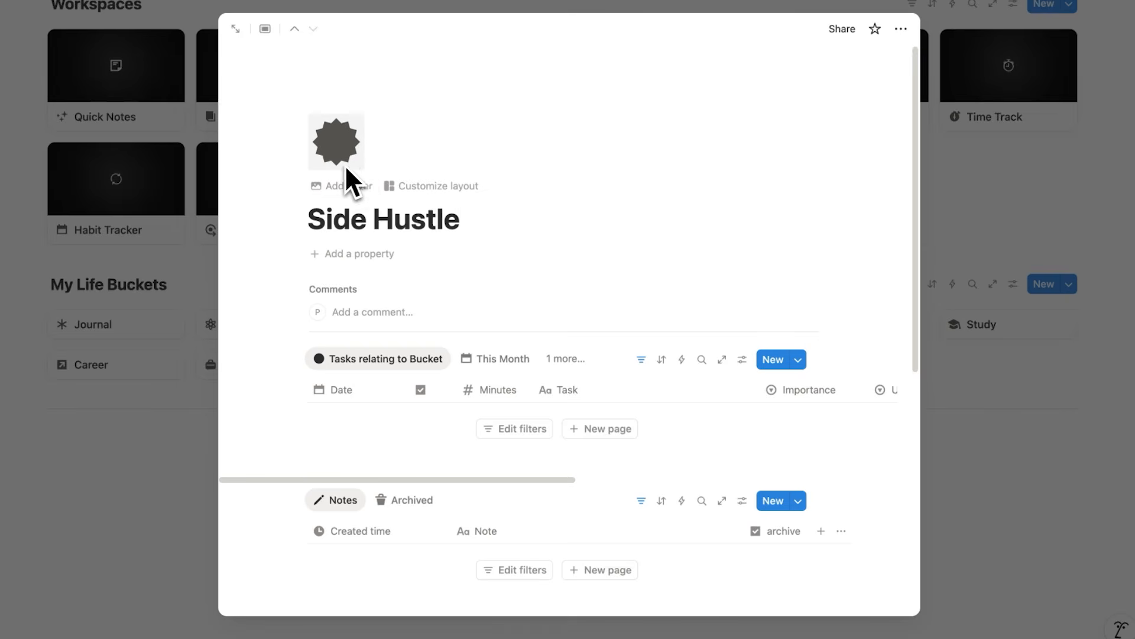
# Change the Side Hustle page icon to the dark shopping bag found by searching "shop", and close the page
pyautogui.click(354, 155)
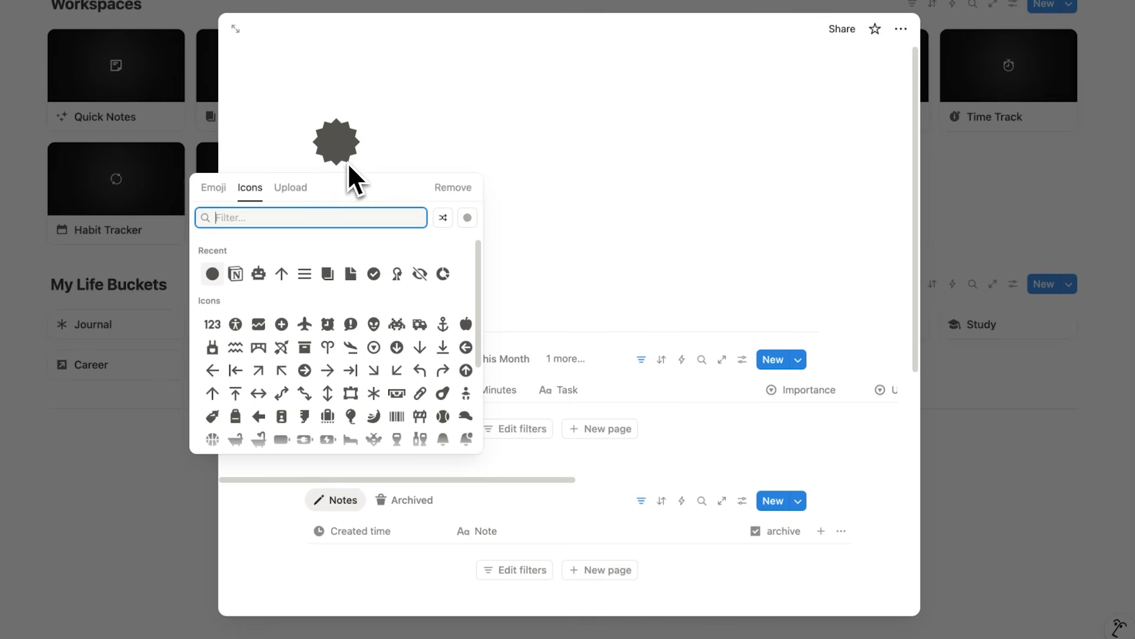
pyautogui.write('shop')
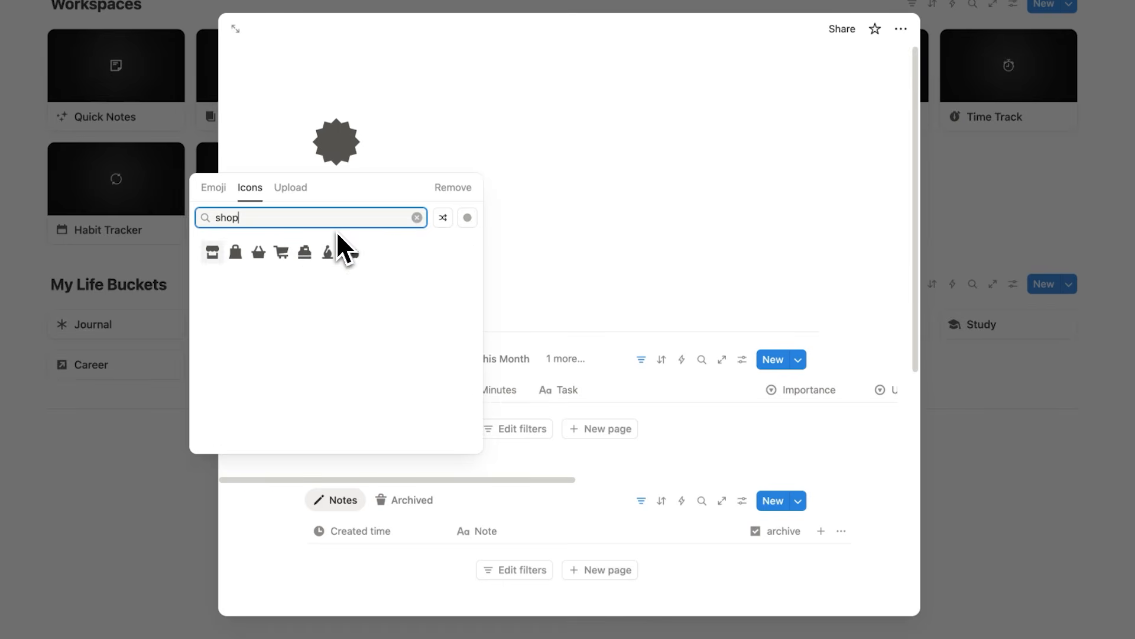
pyautogui.moveTo(238, 257)
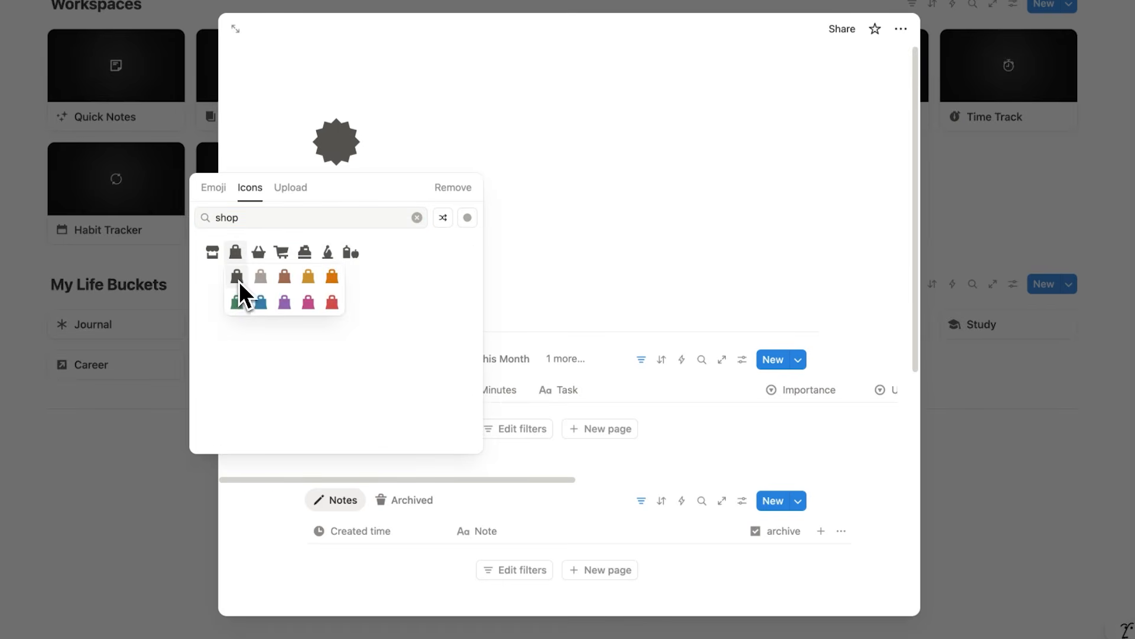
pyautogui.click(239, 281)
pyautogui.click(196, 274)
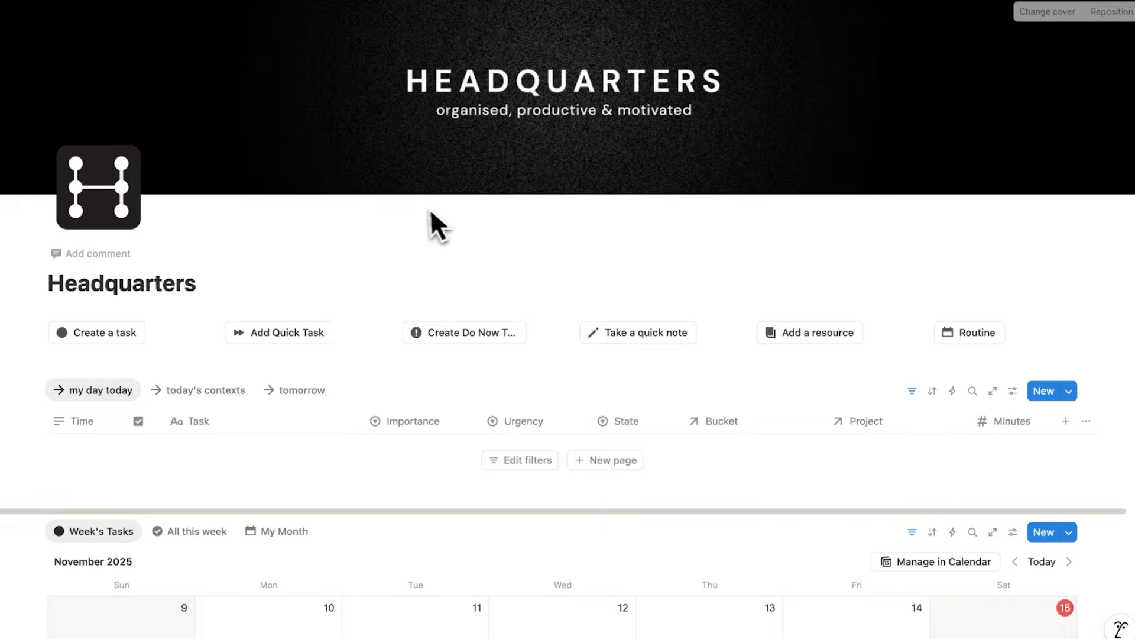
# Open the Family & Friends life bucket, examine its tasks, notes and related projects sections, and close it
pyautogui.scroll(-10, 431, 208)
pyautogui.scroll(-3, 472, 248)
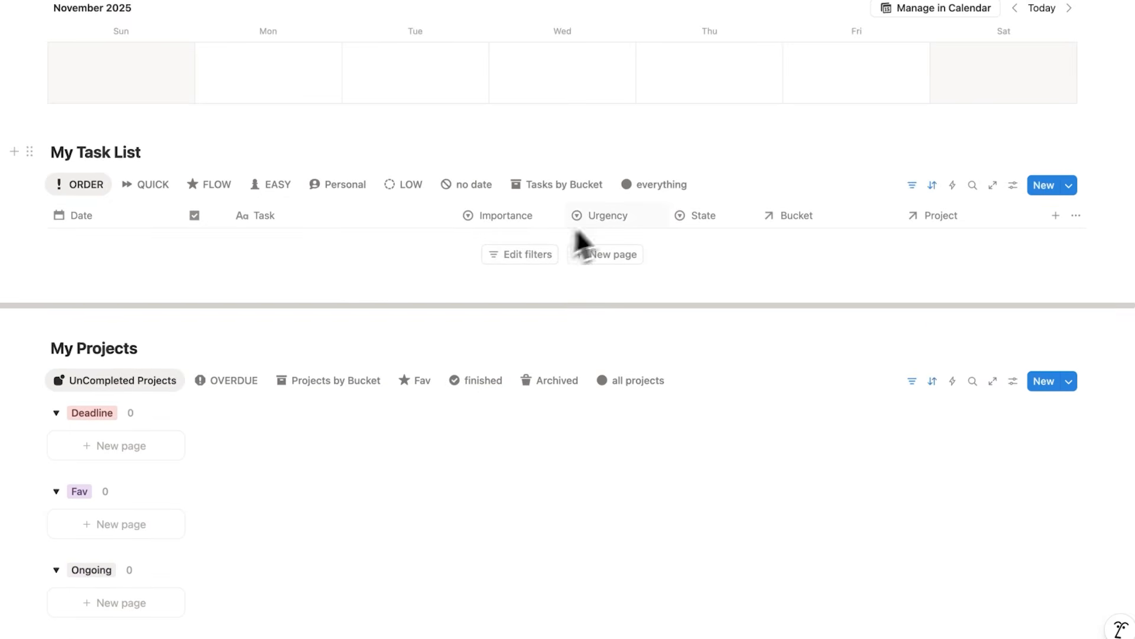
pyautogui.scroll(-2, 577, 243)
pyautogui.scroll(-10, 340, 307)
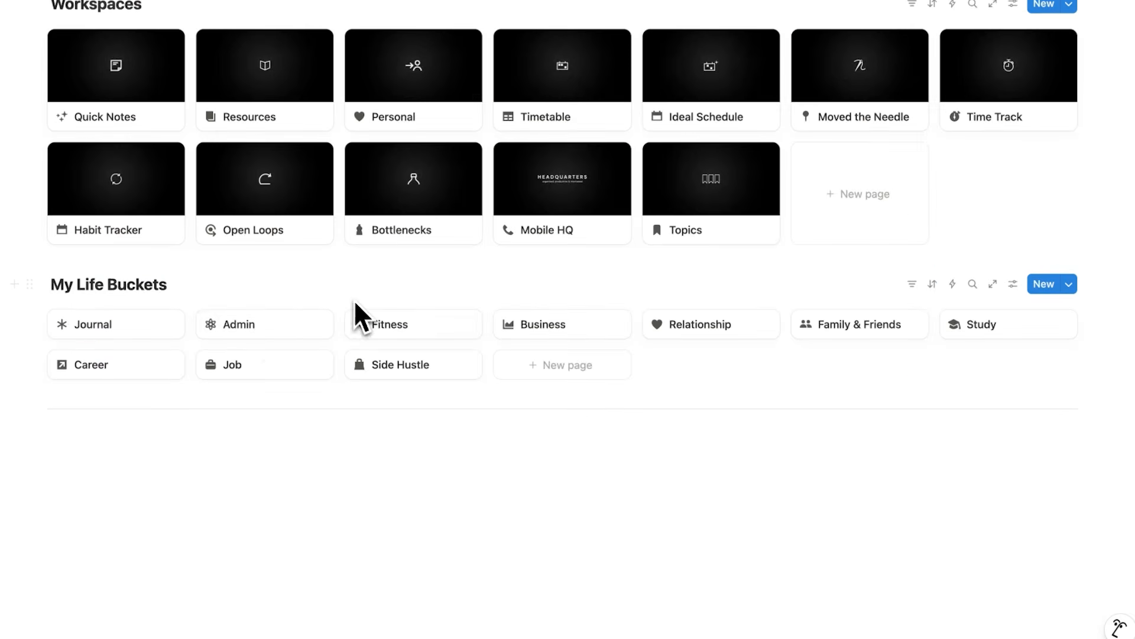
pyautogui.click(842, 334)
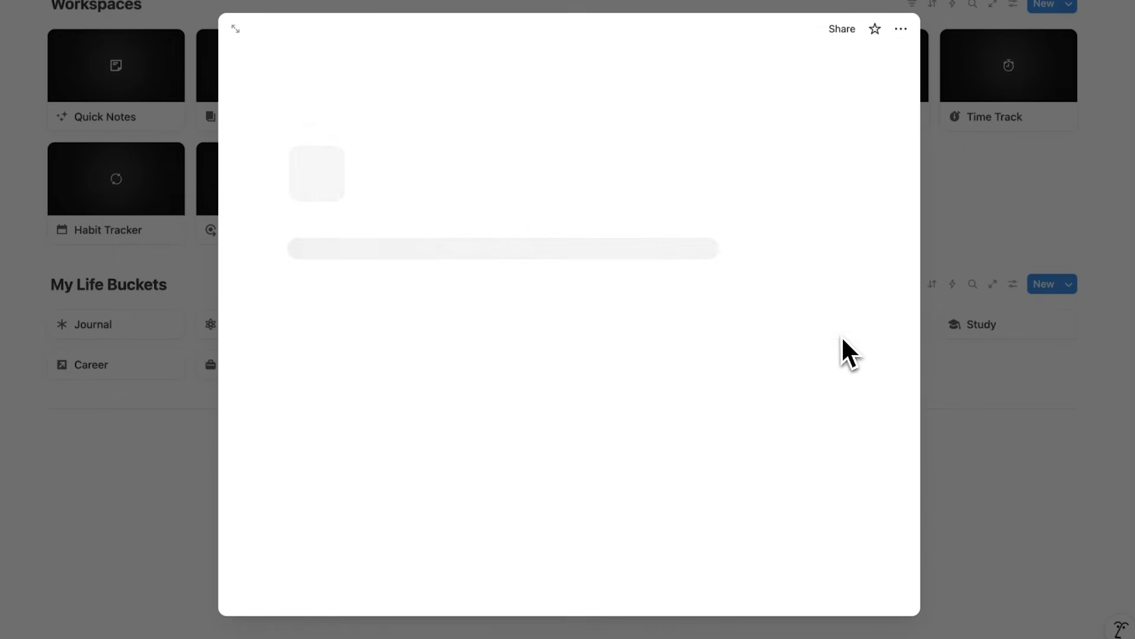
pyautogui.scroll(-4, 707, 340)
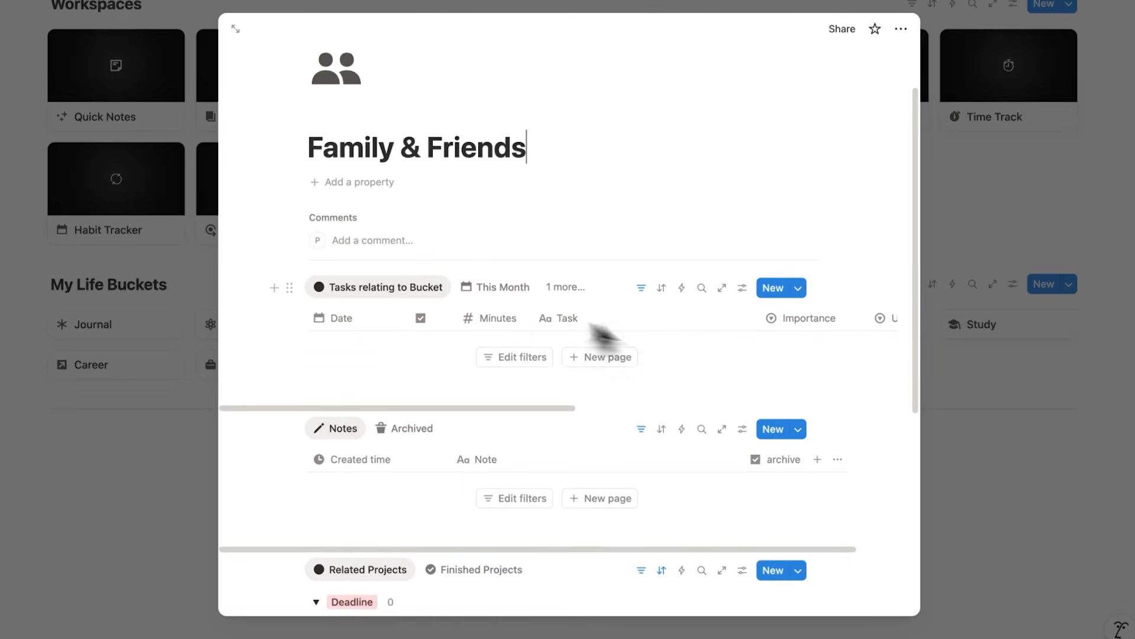
pyautogui.scroll(-2, 467, 355)
pyautogui.scroll(5, 490, 414)
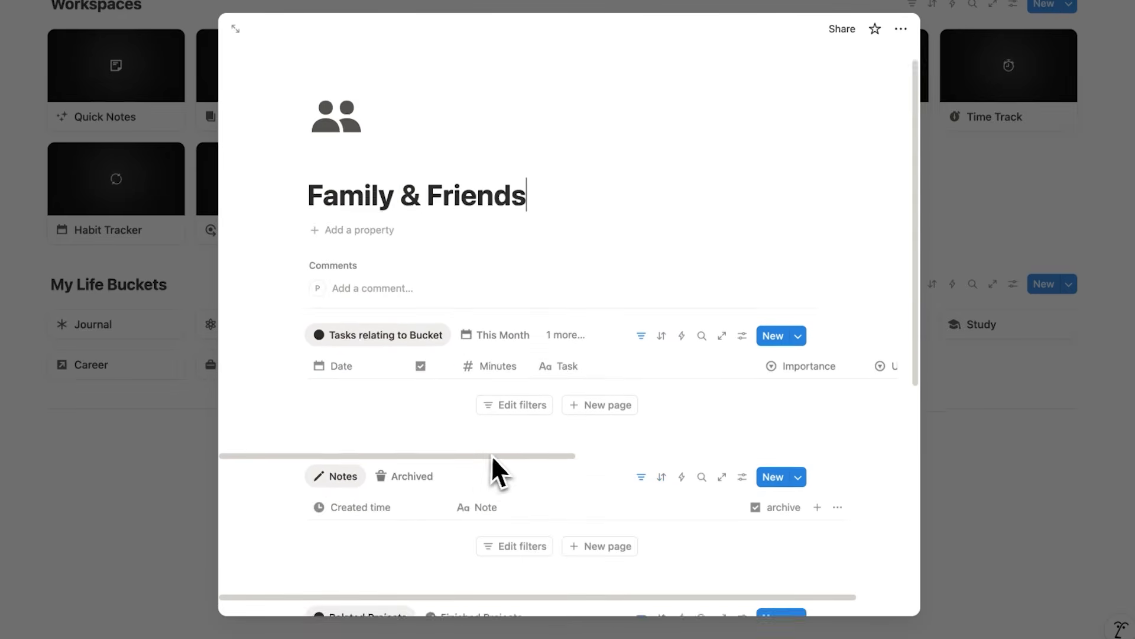
pyautogui.scroll(1, 586, 233)
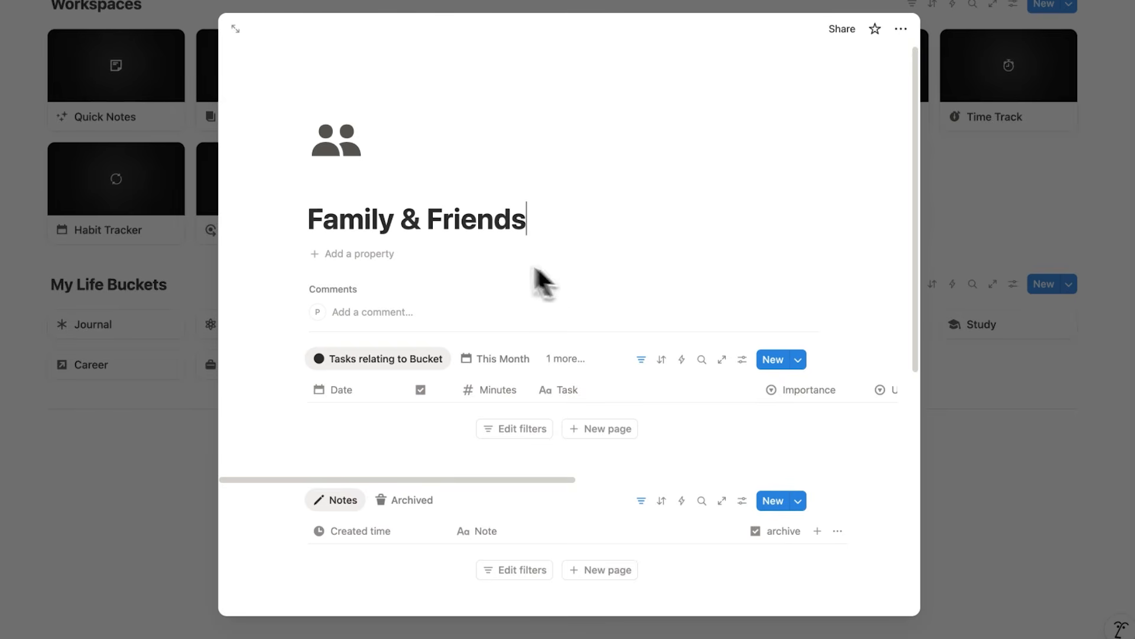
pyautogui.doubleClick(383, 222)
pyautogui.click(535, 227)
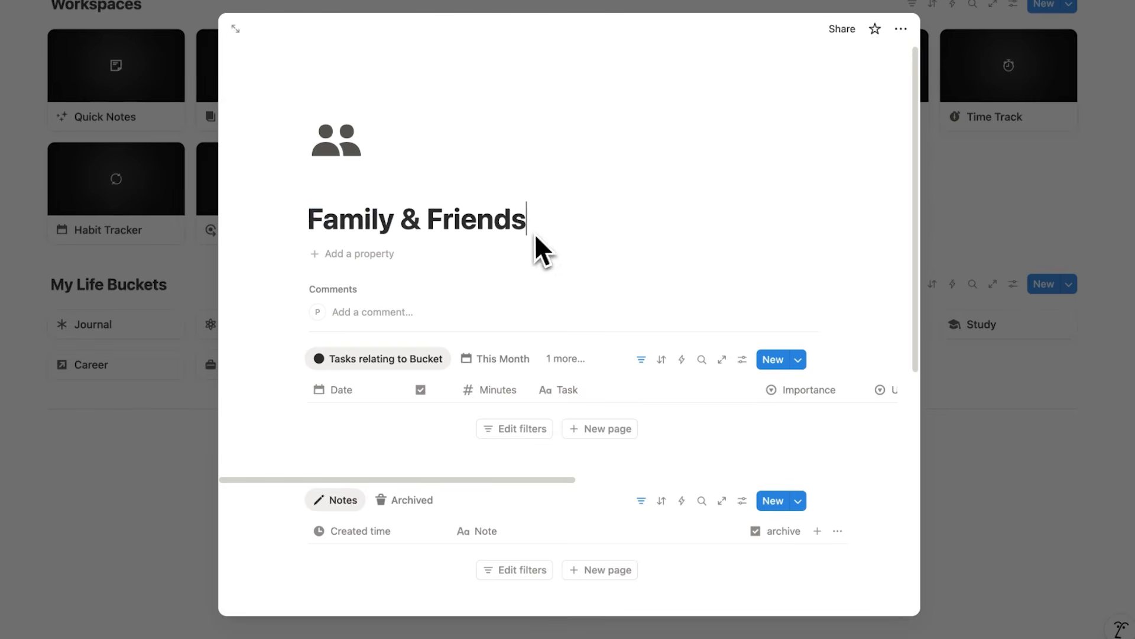
pyautogui.scroll(-1, 530, 264)
pyautogui.scroll(-10, 450, 371)
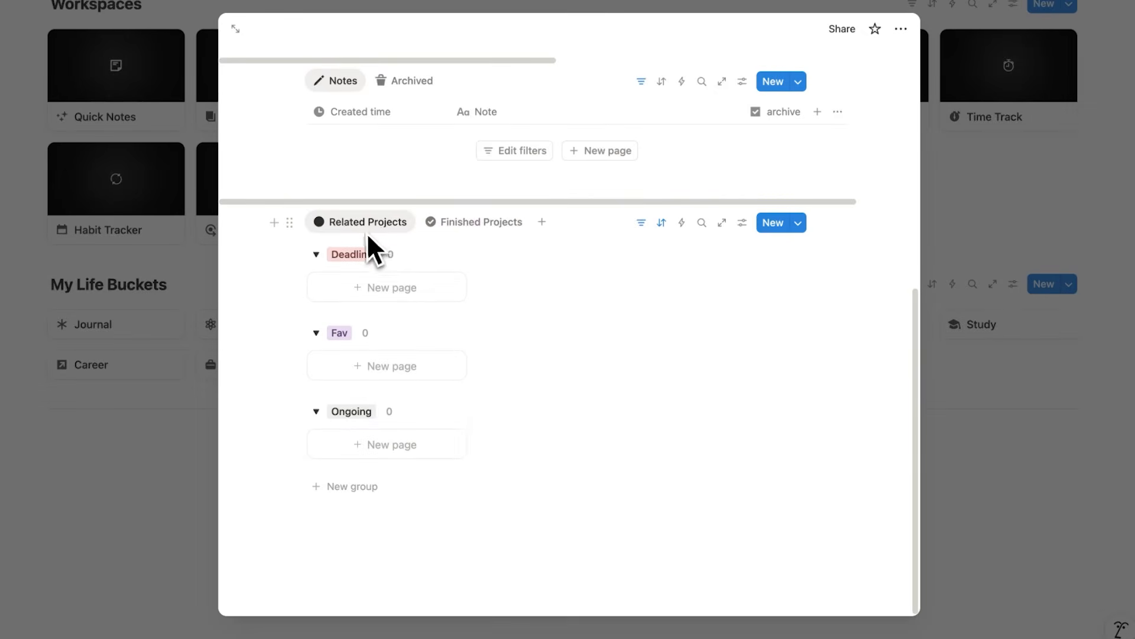
pyautogui.scroll(10, 494, 368)
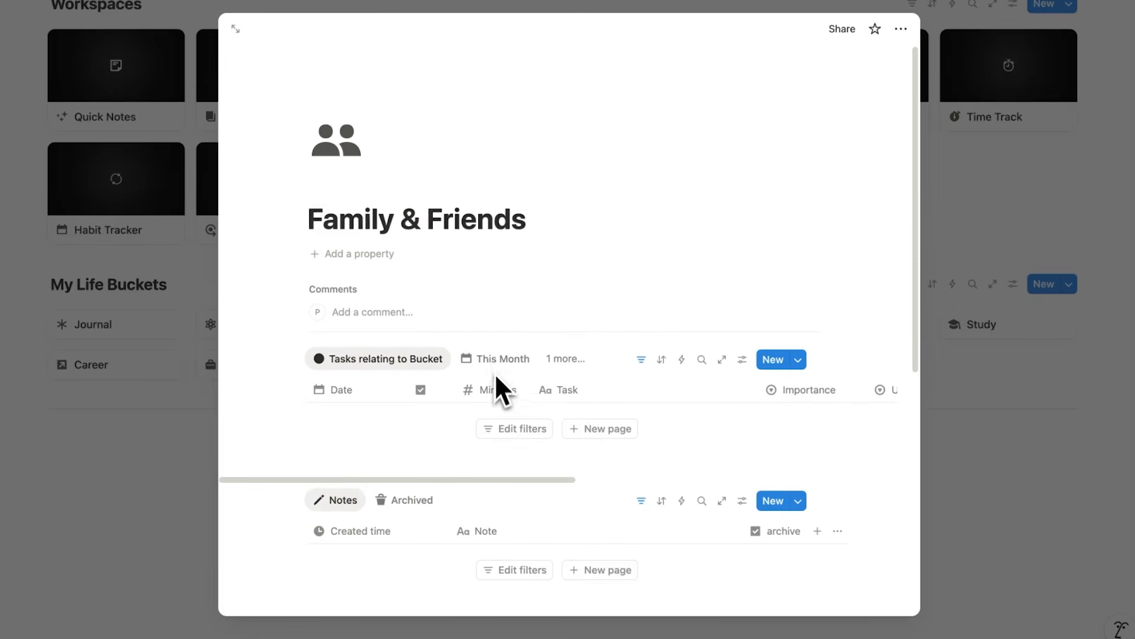
pyautogui.click(197, 337)
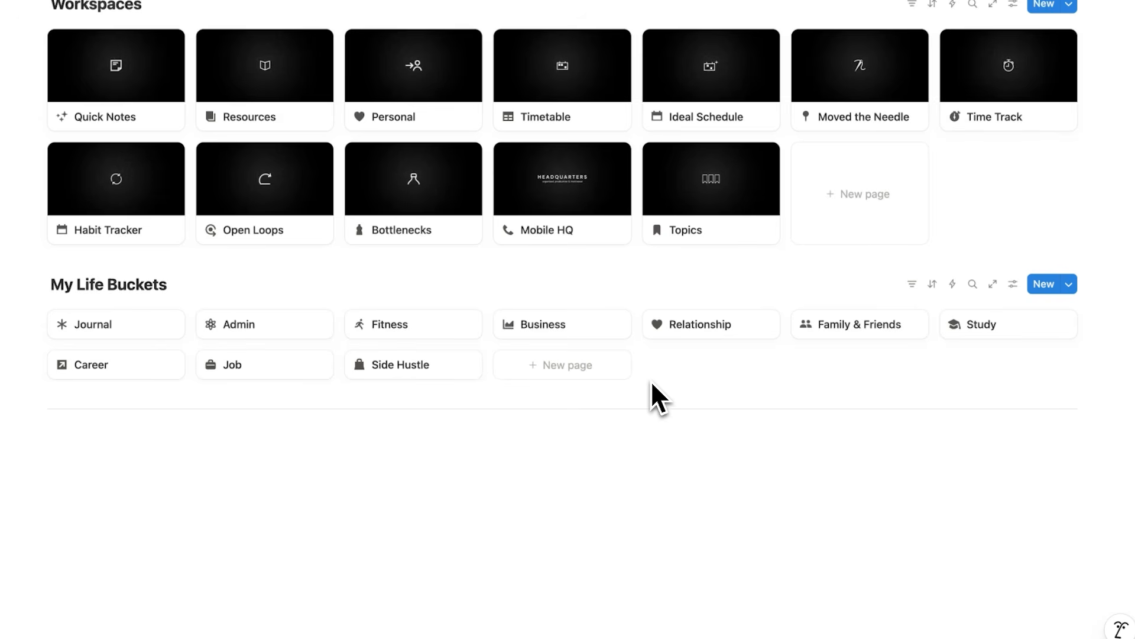
# Create a No Status project in My Projects titled for planning a friend's BDay party and link it to the Family & Friends bucket
pyautogui.scroll(8, 651, 383)
pyautogui.scroll(1, 654, 402)
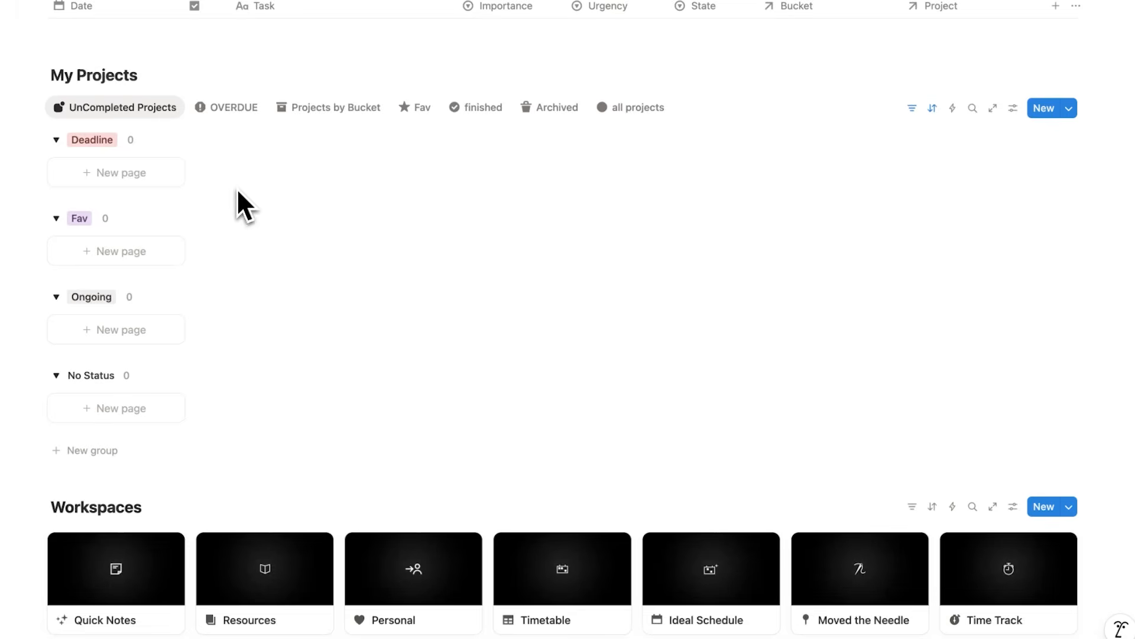
pyautogui.scroll(-1, 233, 201)
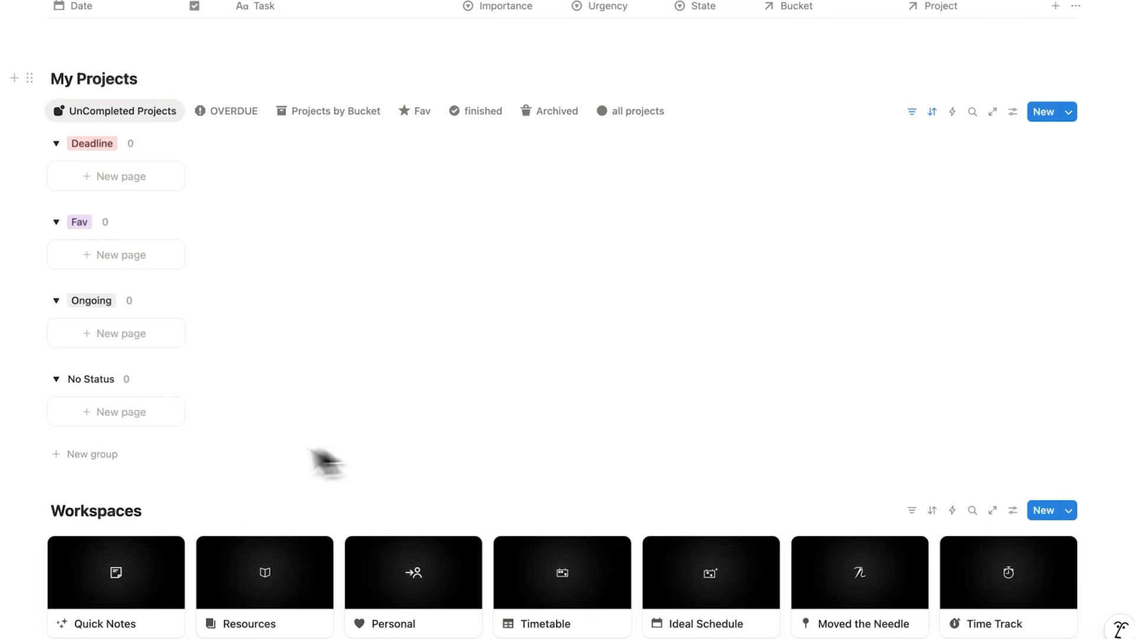
pyautogui.click(144, 422)
pyautogui.write("Plan John's BDay Party")
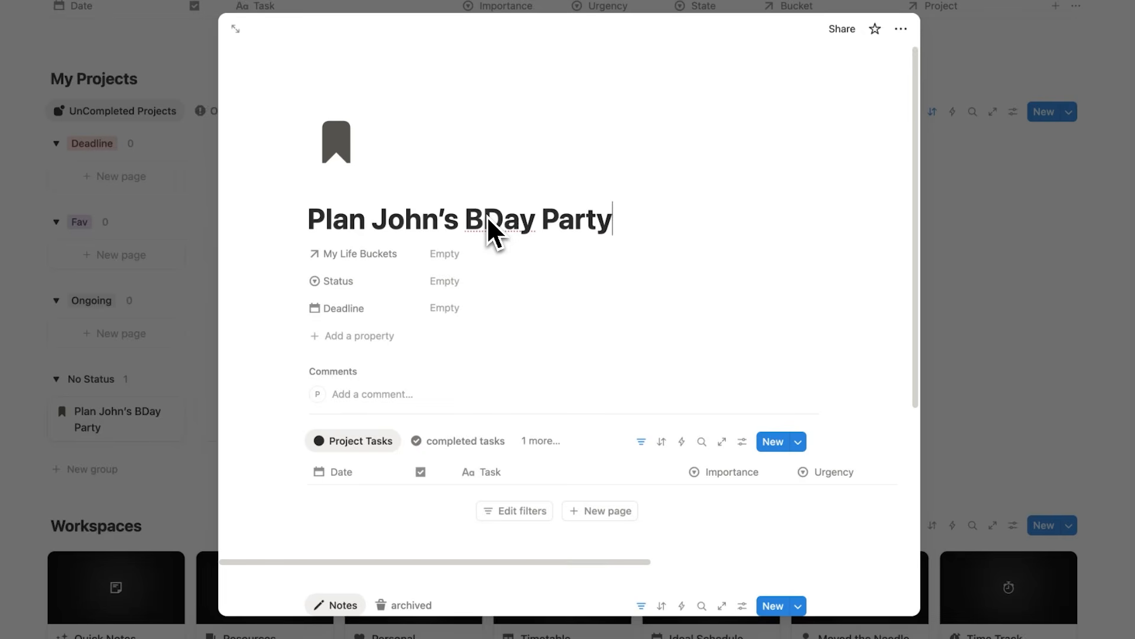
pyautogui.click(467, 260)
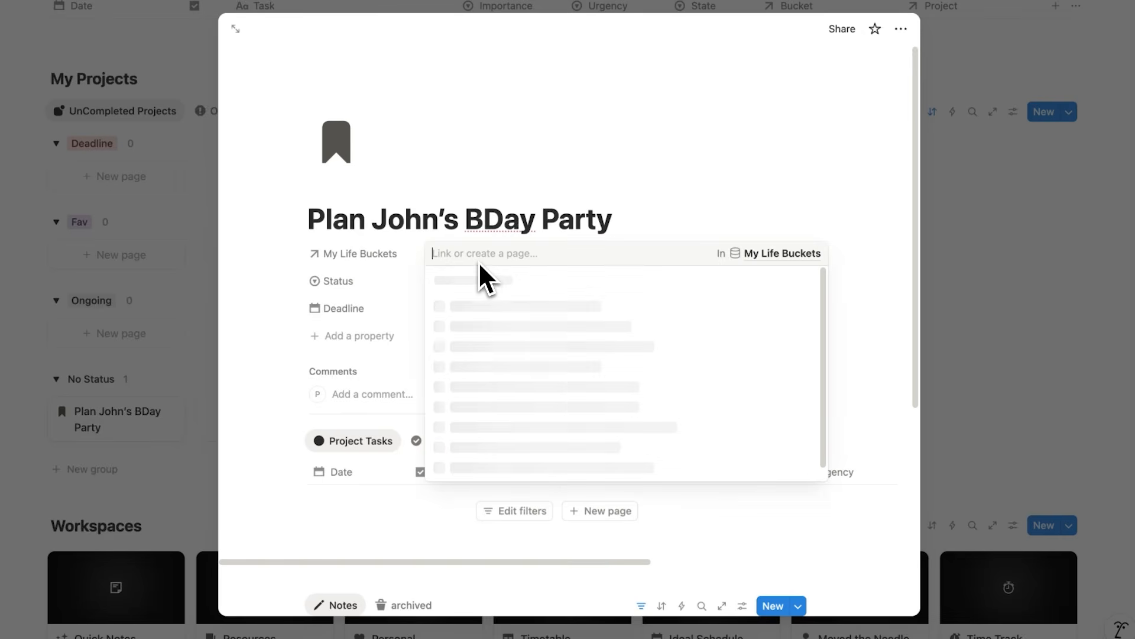
pyautogui.click(514, 307)
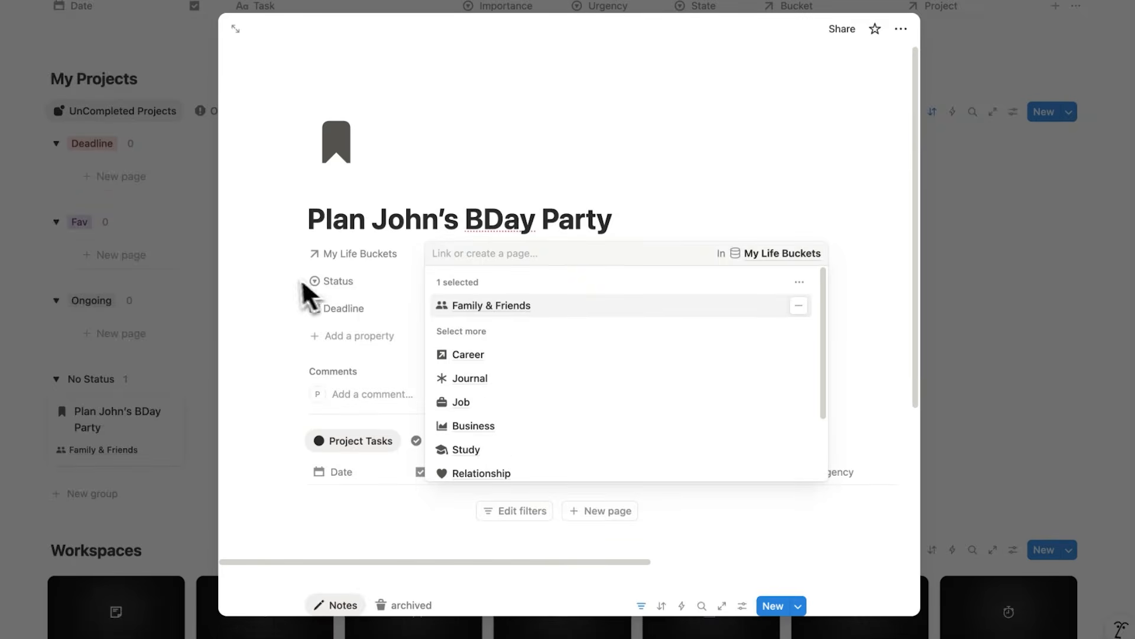
# Set the party project's deadline to November 22, 2025 and its status to Deadline, and close the project page
pyautogui.click(476, 313)
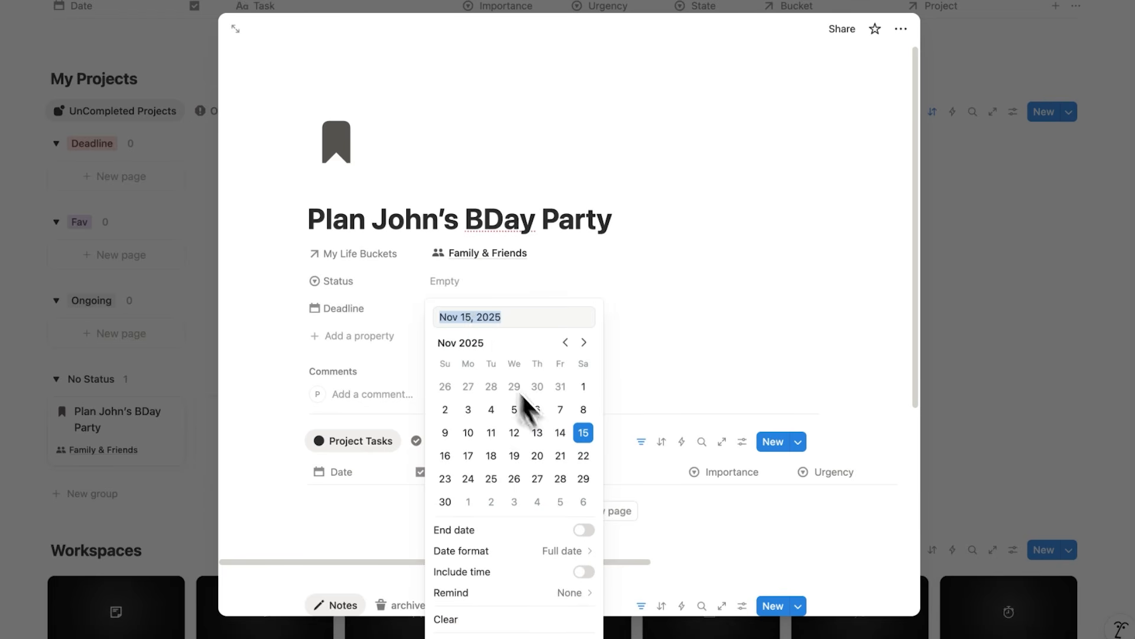
pyautogui.click(583, 455)
pyautogui.click(265, 328)
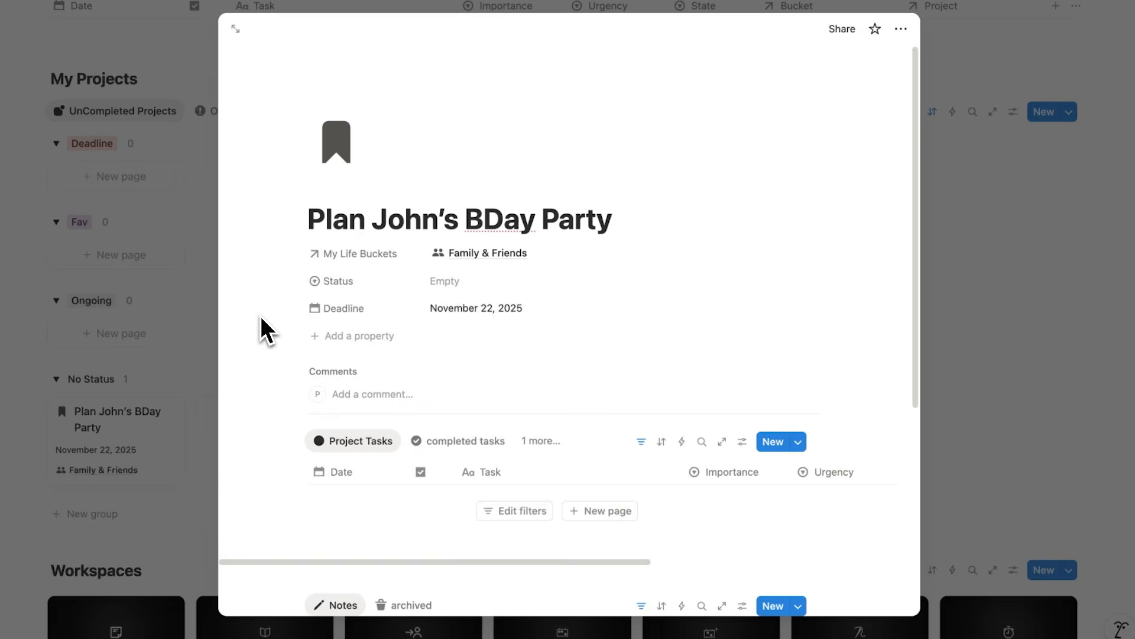
pyautogui.click(438, 285)
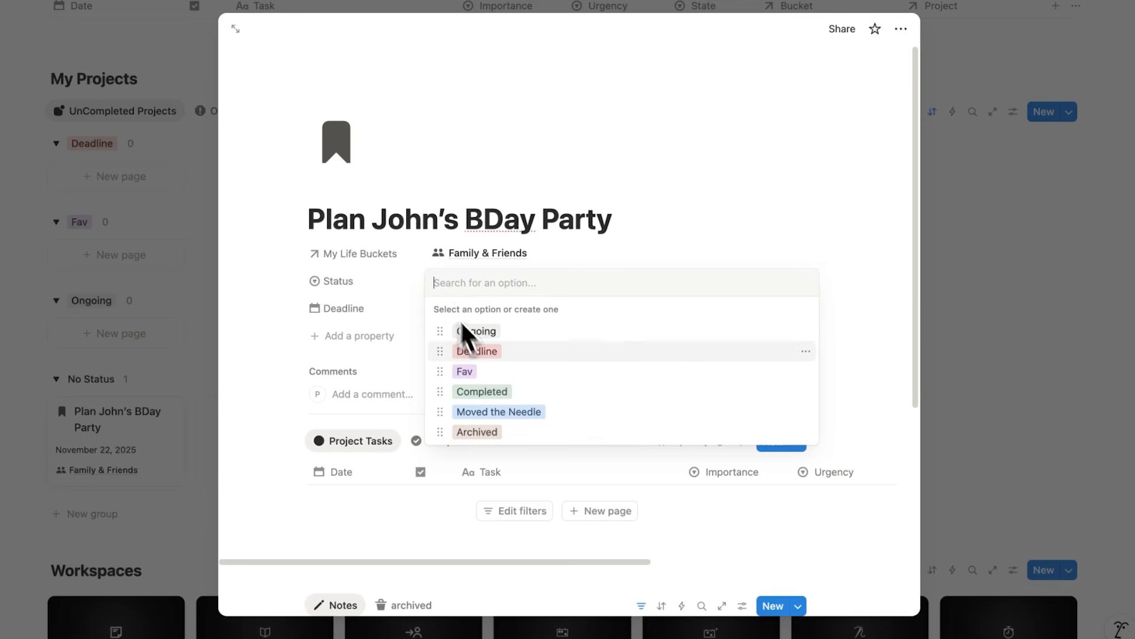
pyautogui.click(480, 354)
pyautogui.press('Escape')
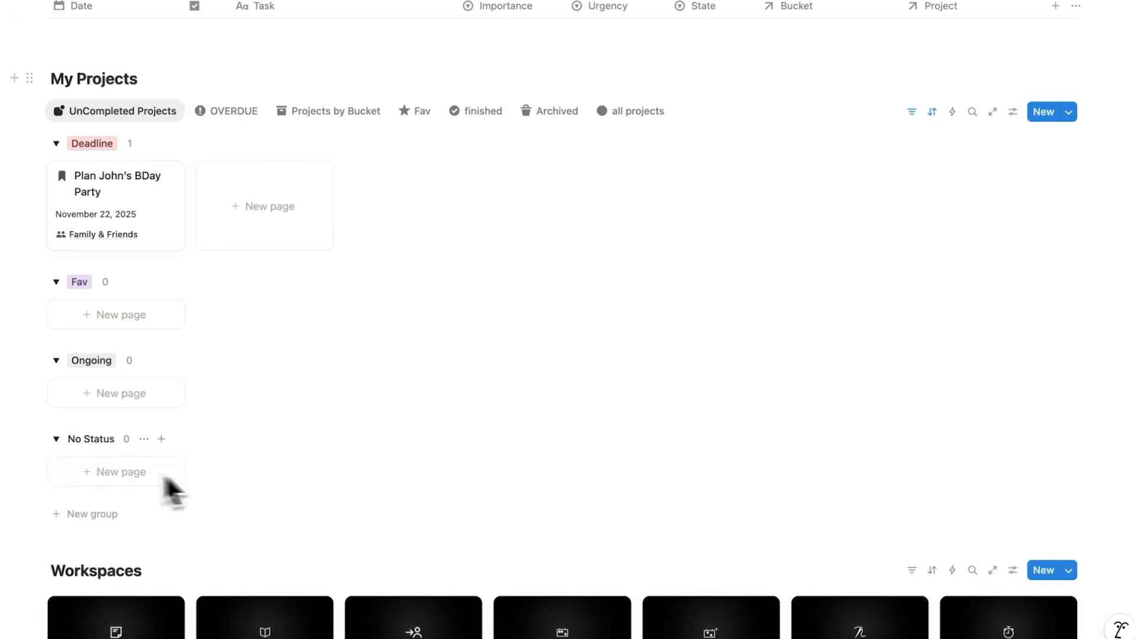
# Add two No Status projects to My Projects, titled "Project A" and "Project B"
pyautogui.click(162, 474)
pyautogui.hotkey('ctrl', 'a')
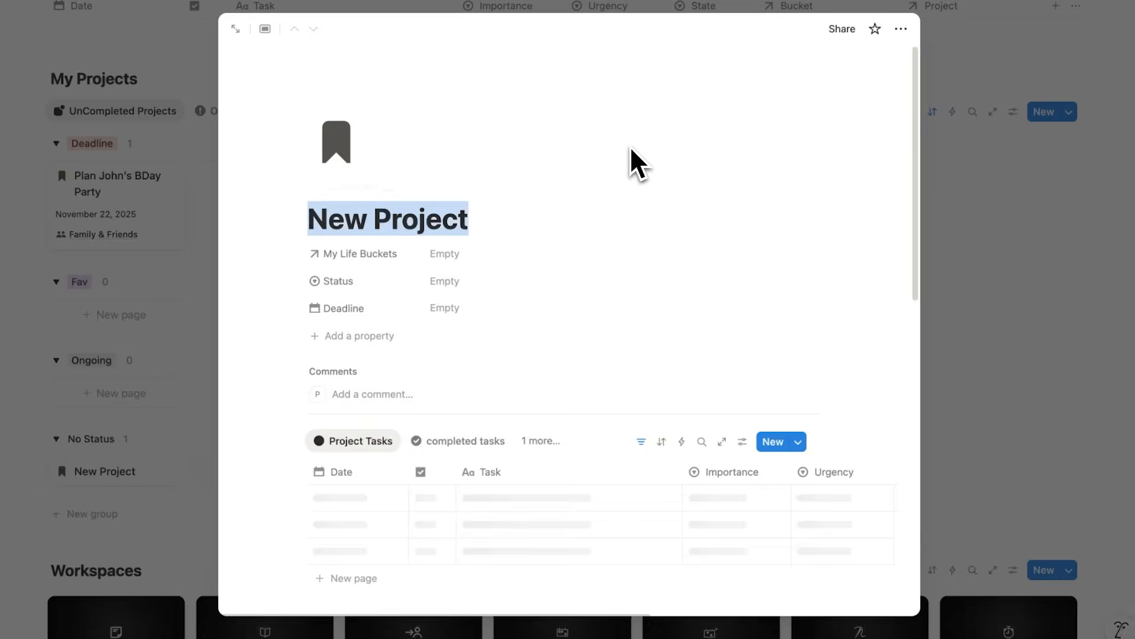
pyautogui.write('Project A')
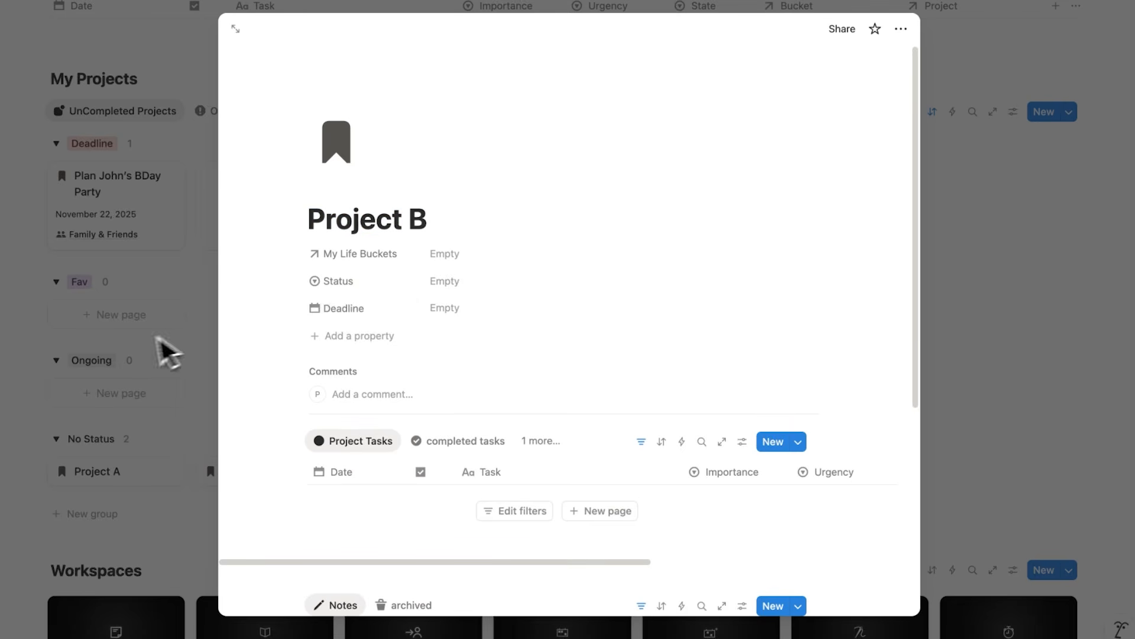
pyautogui.click(151, 373)
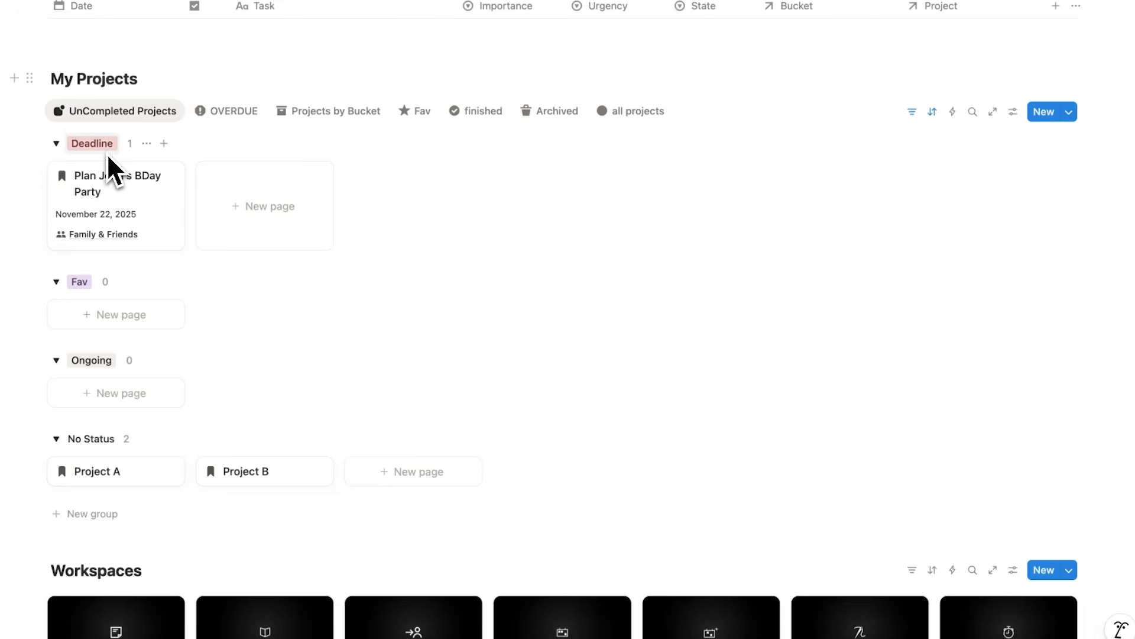
# Create an Ongoing project titled "Insta Etsy" in My Projects, link it to the Side Hustle life bucket, and close its page
pyautogui.click(111, 400)
pyautogui.hotkey('ctrl', 'a')
pyautogui.write('Insta E')
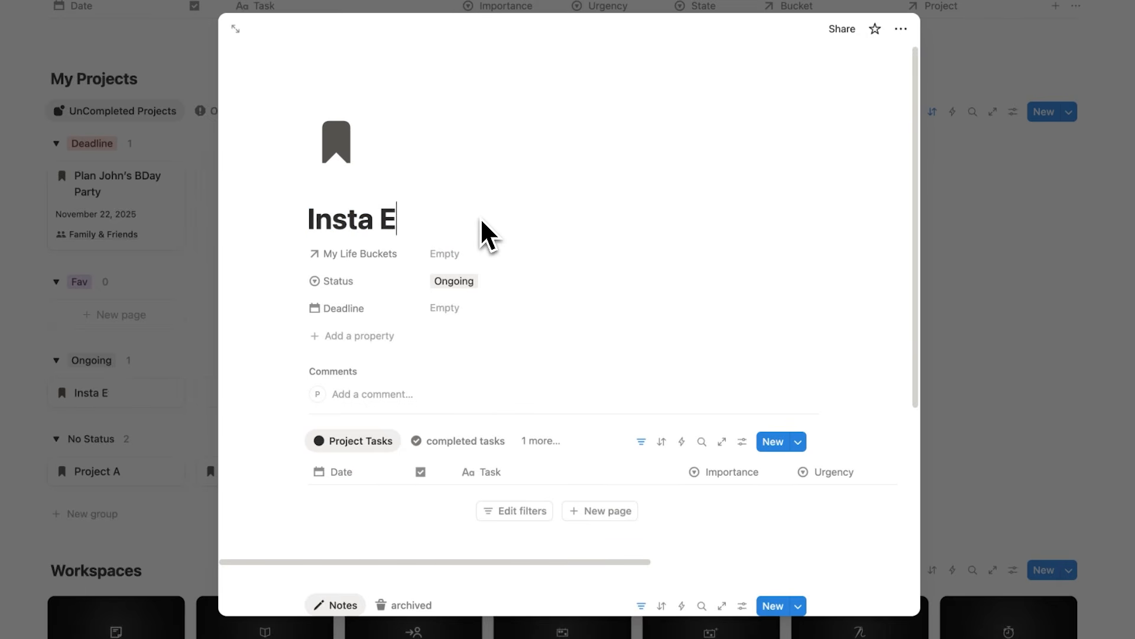
pyautogui.write('tsy')
pyautogui.click(473, 253)
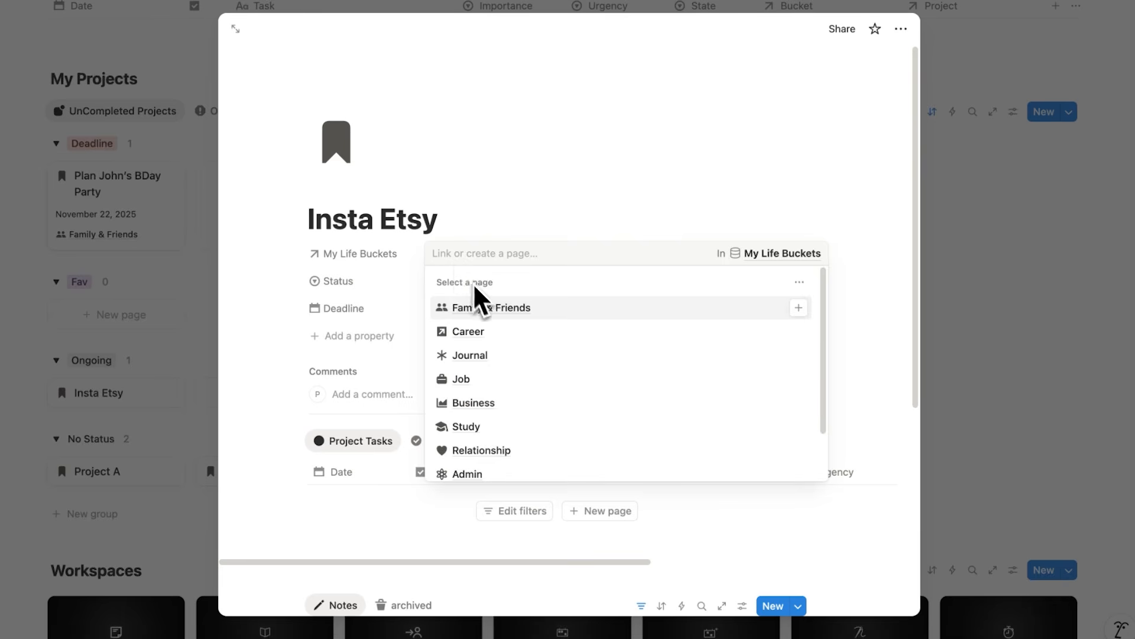
pyautogui.scroll(-2, 479, 293)
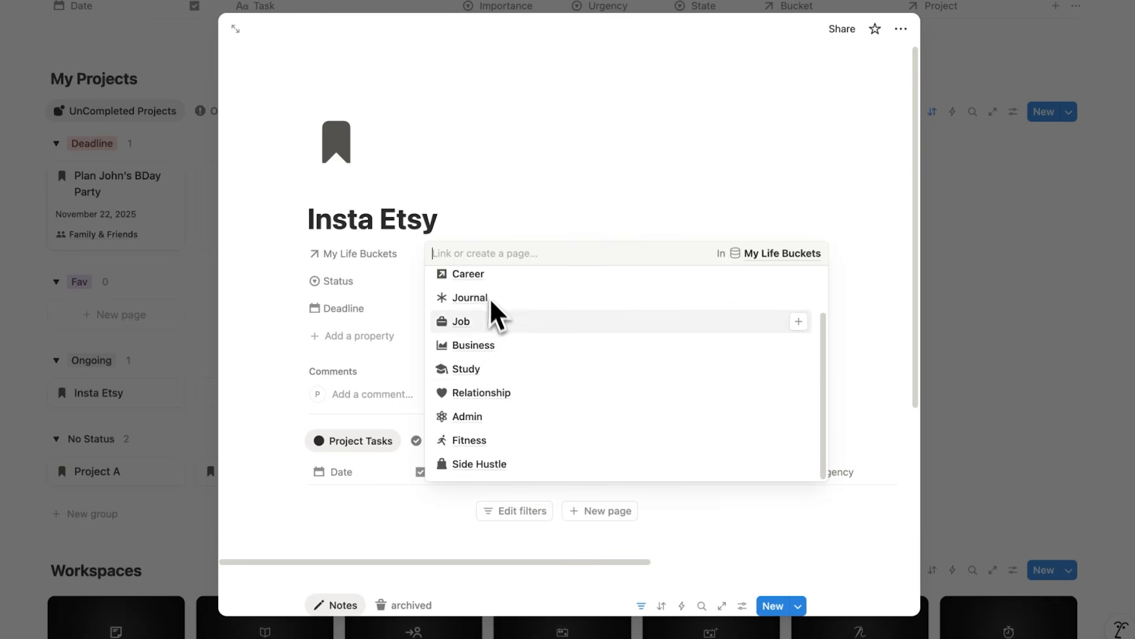
pyautogui.click(524, 466)
pyautogui.click(321, 236)
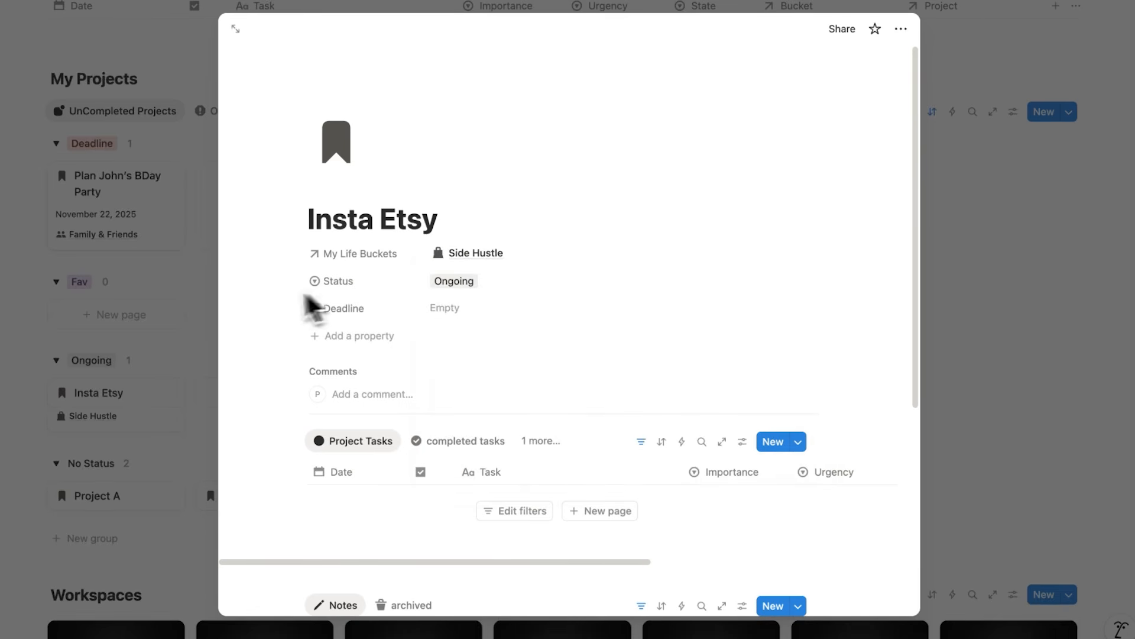
pyautogui.click(209, 302)
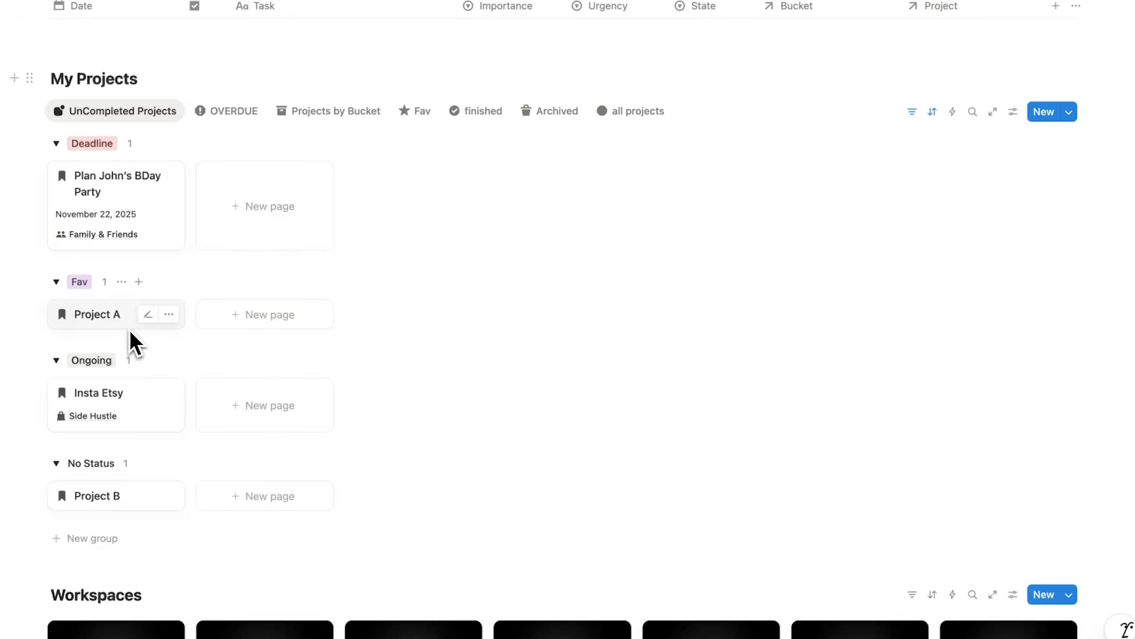
# Open Project A from the Fav group and examine its properties and its tasks, notes and bottleneck sections
pyautogui.click(129, 329)
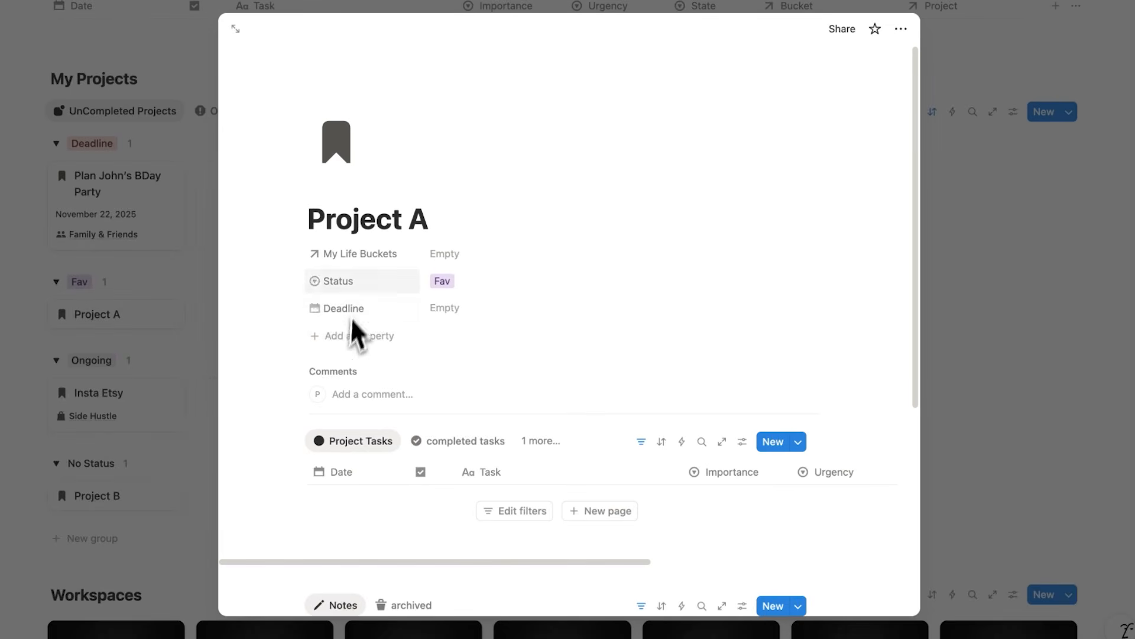
pyautogui.scroll(-5, 350, 331)
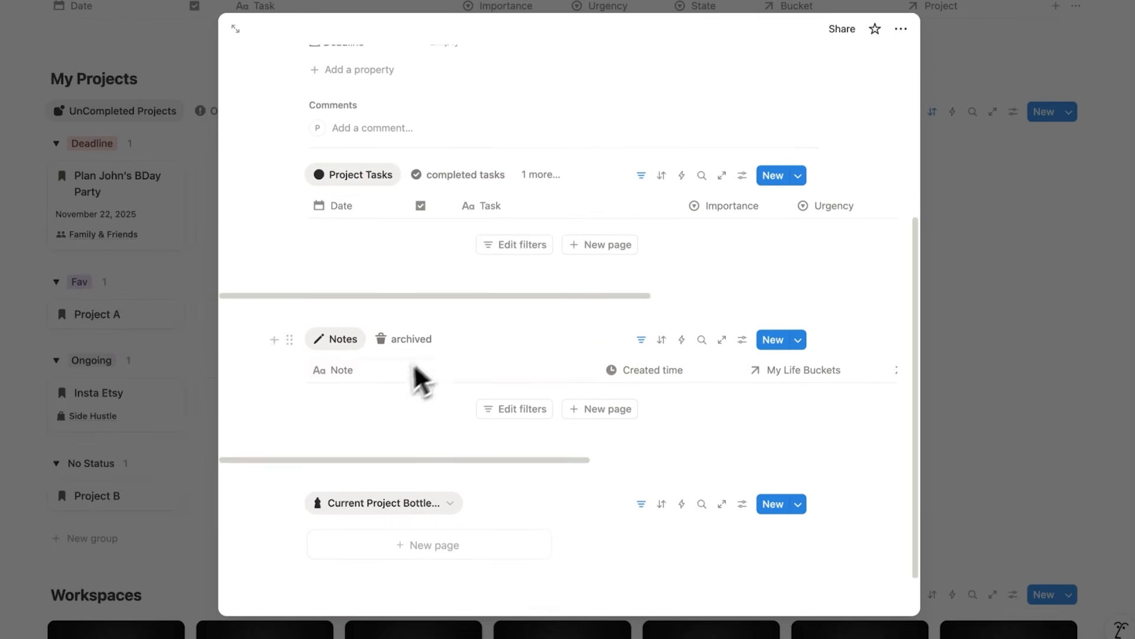
pyautogui.scroll(-1, 432, 372)
pyautogui.scroll(6, 471, 502)
pyautogui.moveTo(447, 231); pyautogui.dragTo(315, 227)
pyautogui.click(315, 231)
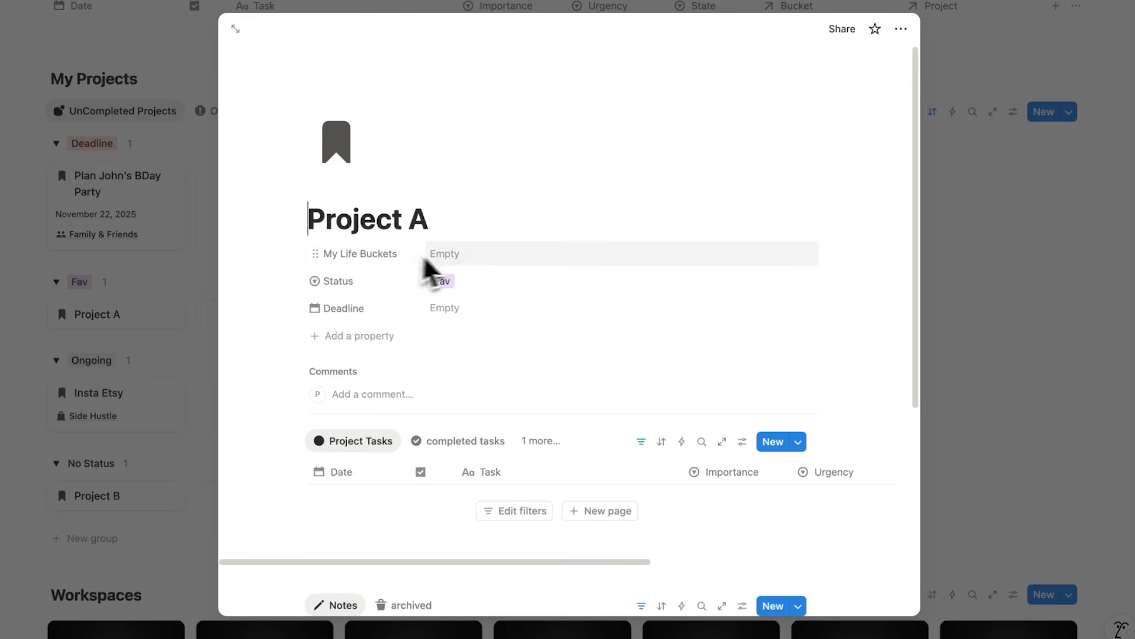
# Link Project A to the Side Hustle life bucket and close its page
pyautogui.click(452, 258)
pyautogui.click(554, 314)
pyautogui.click(477, 225)
pyautogui.click(169, 339)
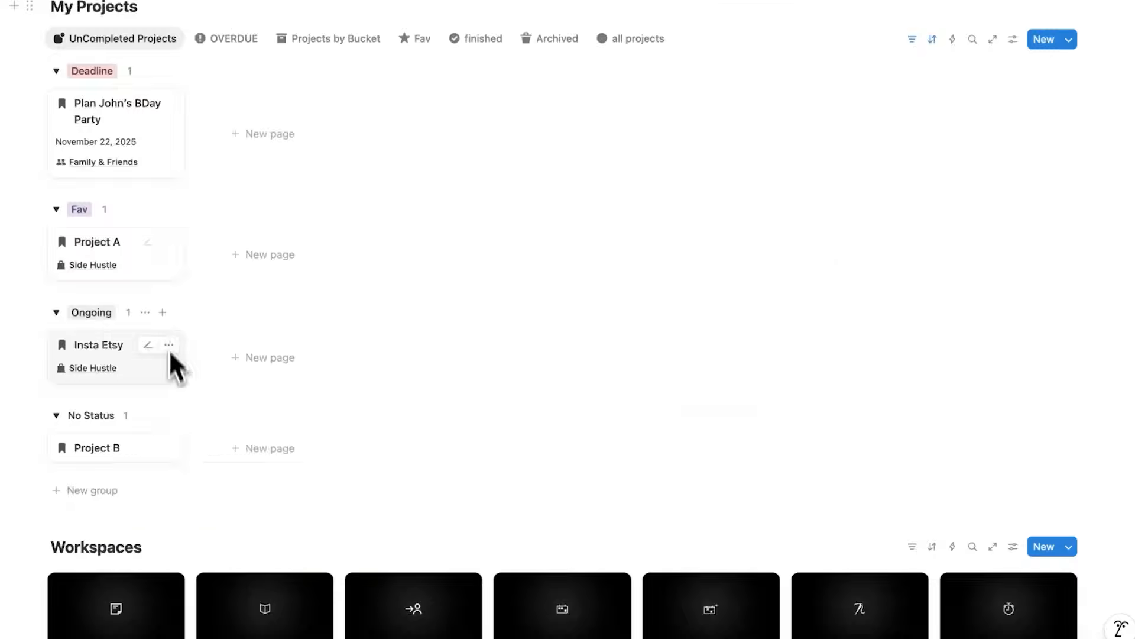
# Open the Side Hustle life bucket and examine its tasks, notes and related projects sections
pyautogui.scroll(-7, 188, 286)
pyautogui.click(410, 494)
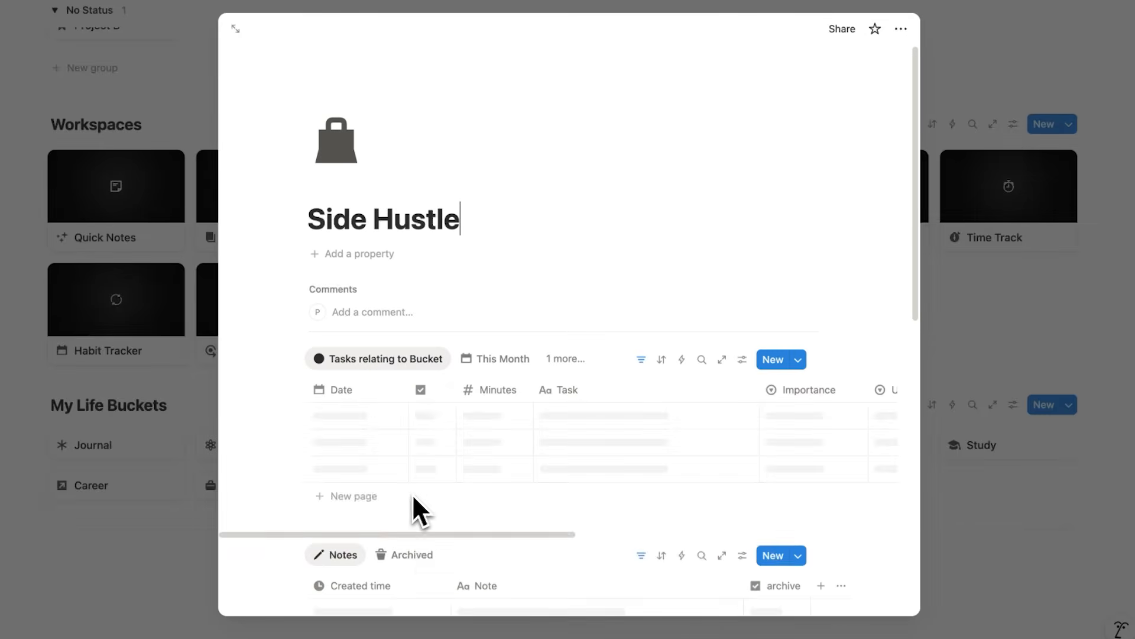
pyautogui.moveTo(482, 227); pyautogui.dragTo(294, 205)
pyautogui.click(476, 221)
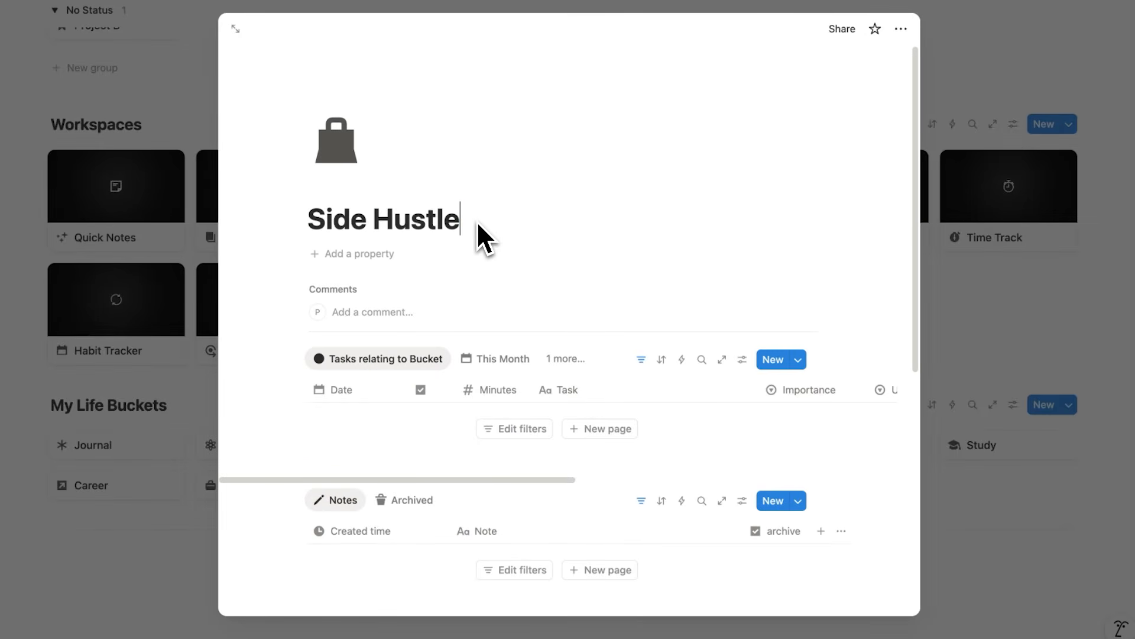
pyautogui.scroll(-6, 480, 220)
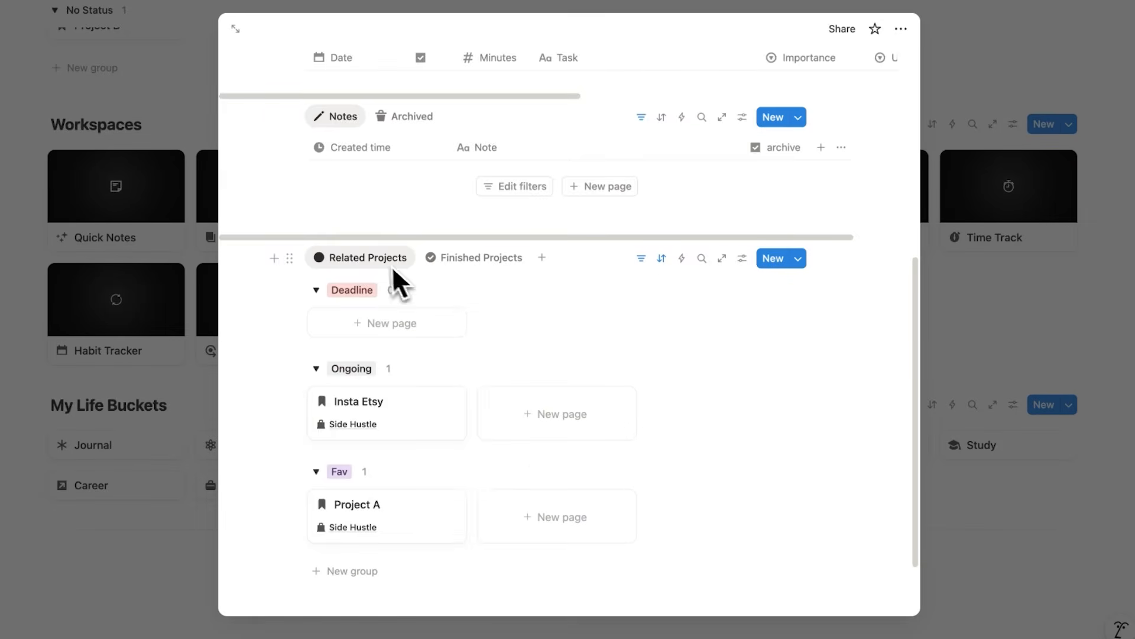
pyautogui.scroll(-2, 390, 271)
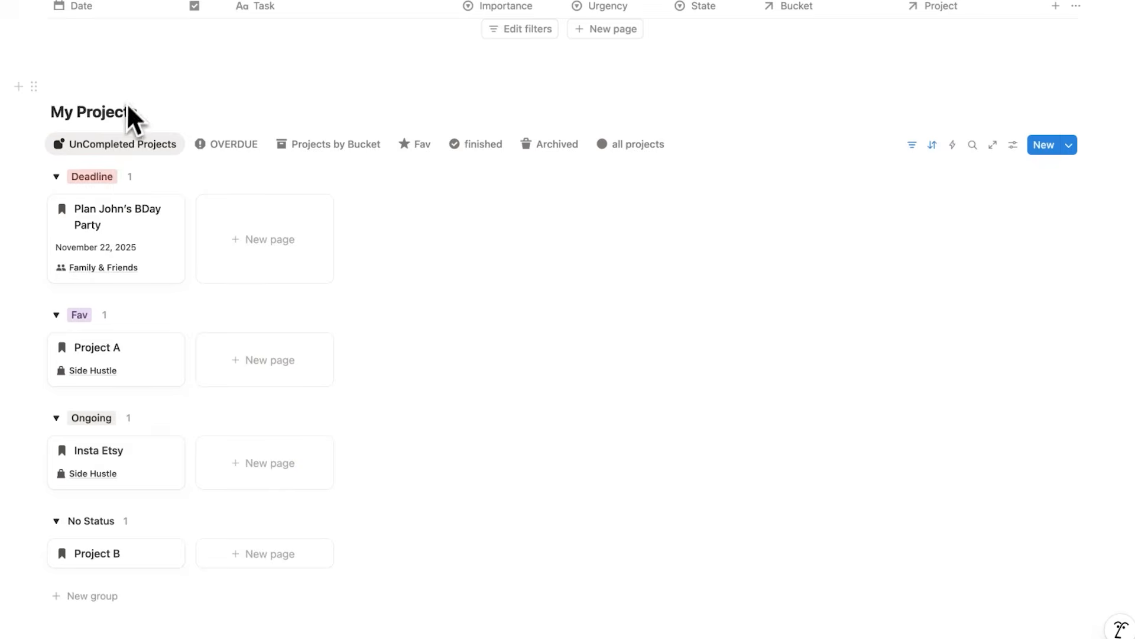
# Open Project B, link it to the Career life bucket, and close its page
pyautogui.scroll(-3, 129, 106)
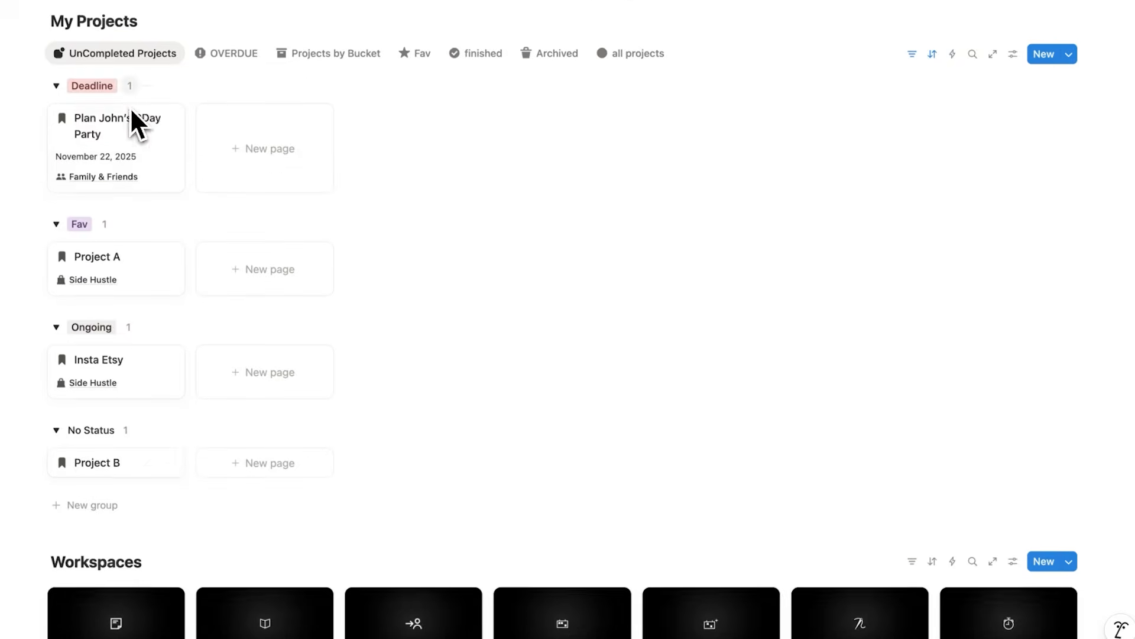
pyautogui.click(122, 467)
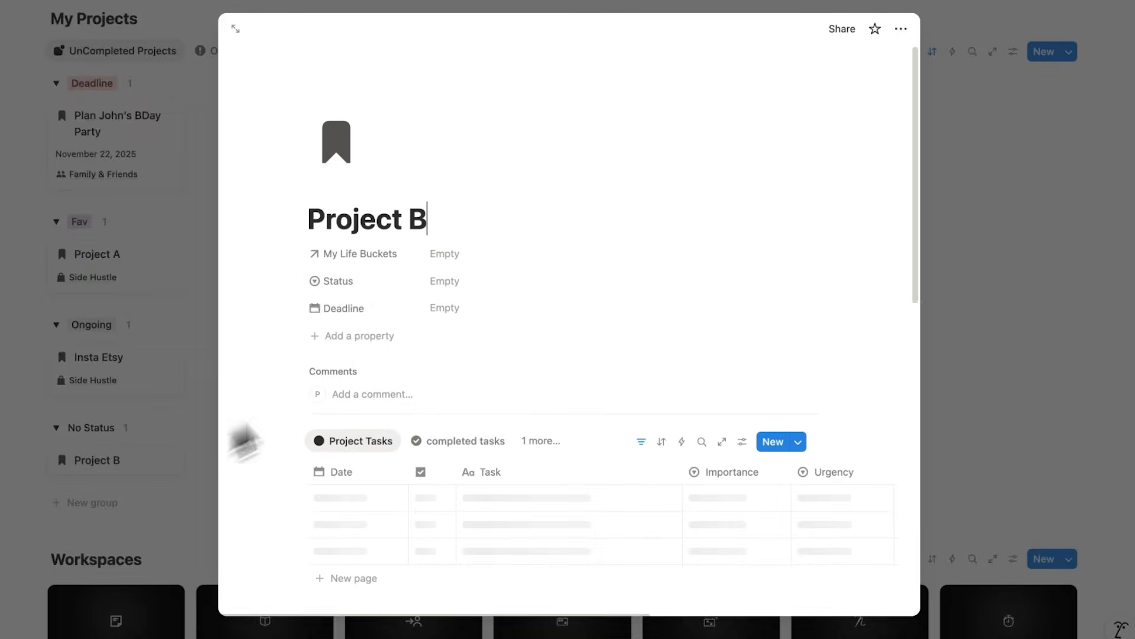
pyautogui.click(450, 255)
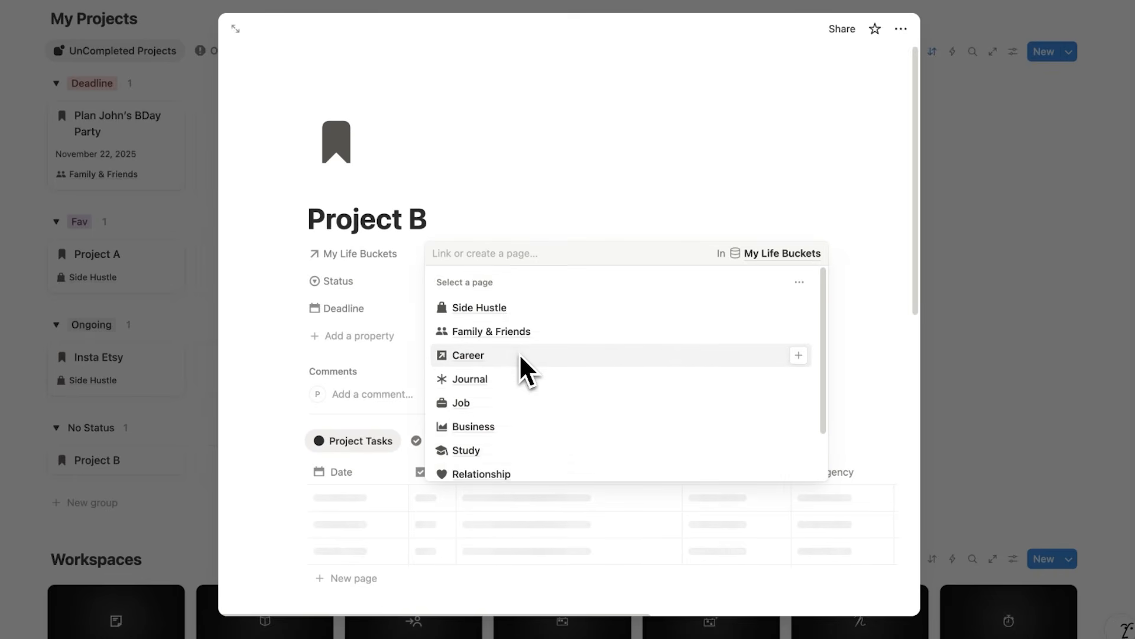
pyautogui.click(520, 354)
pyautogui.click(287, 260)
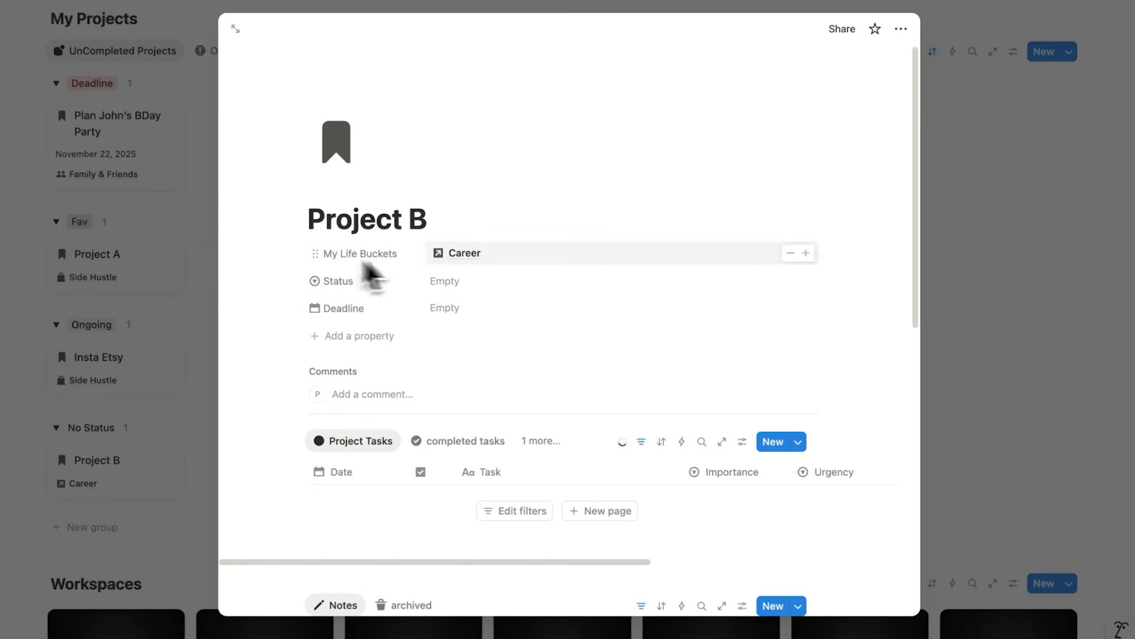
pyautogui.click(195, 308)
# Collapse the No Status group in the UnCompleted Projects view of My Projects
pyautogui.scroll(-3, 260, 320)
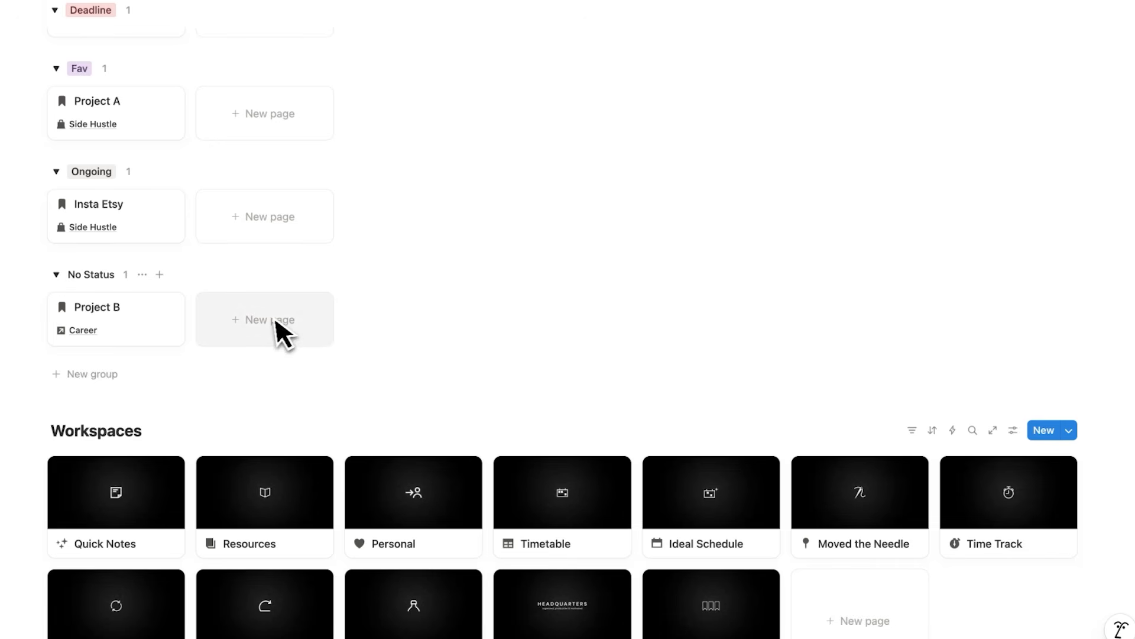
pyautogui.click(55, 276)
pyautogui.click(55, 276)
pyautogui.click(56, 275)
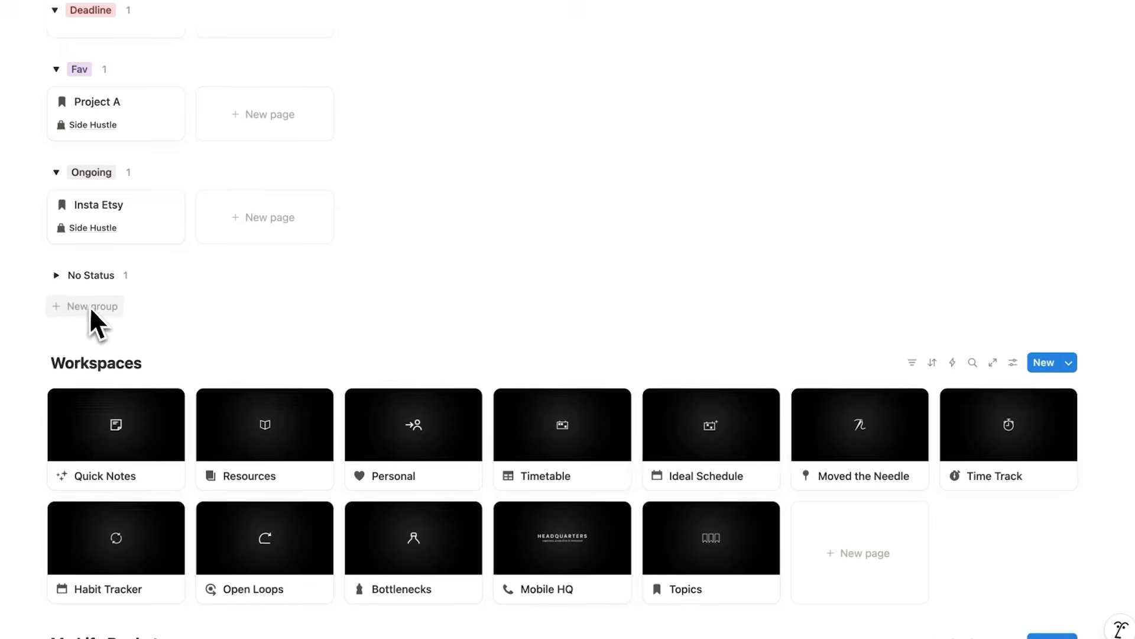
# Review My Projects in the Projects by Bucket, Fav, finished and OVERDUE views
pyautogui.scroll(4, 175, 126)
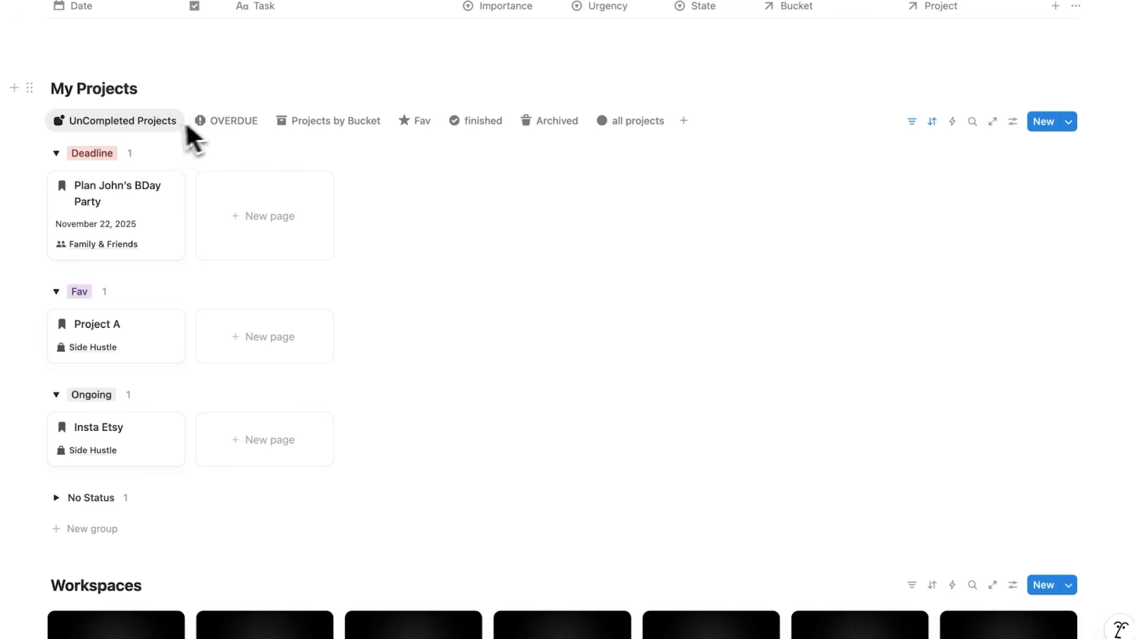
pyautogui.click(307, 123)
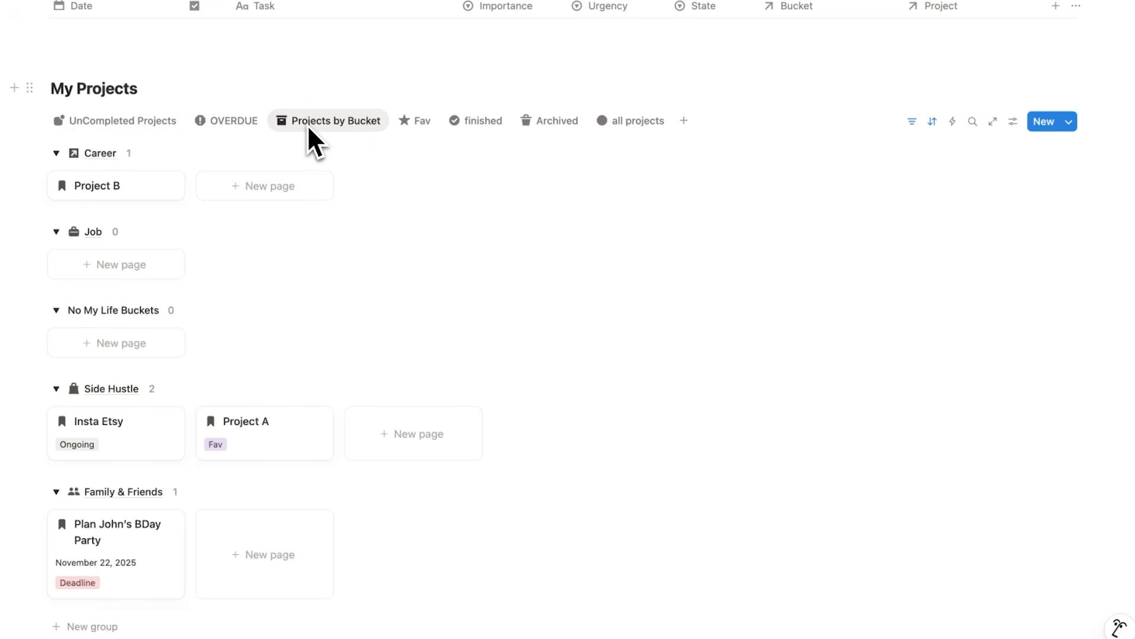
pyautogui.scroll(-2, 317, 152)
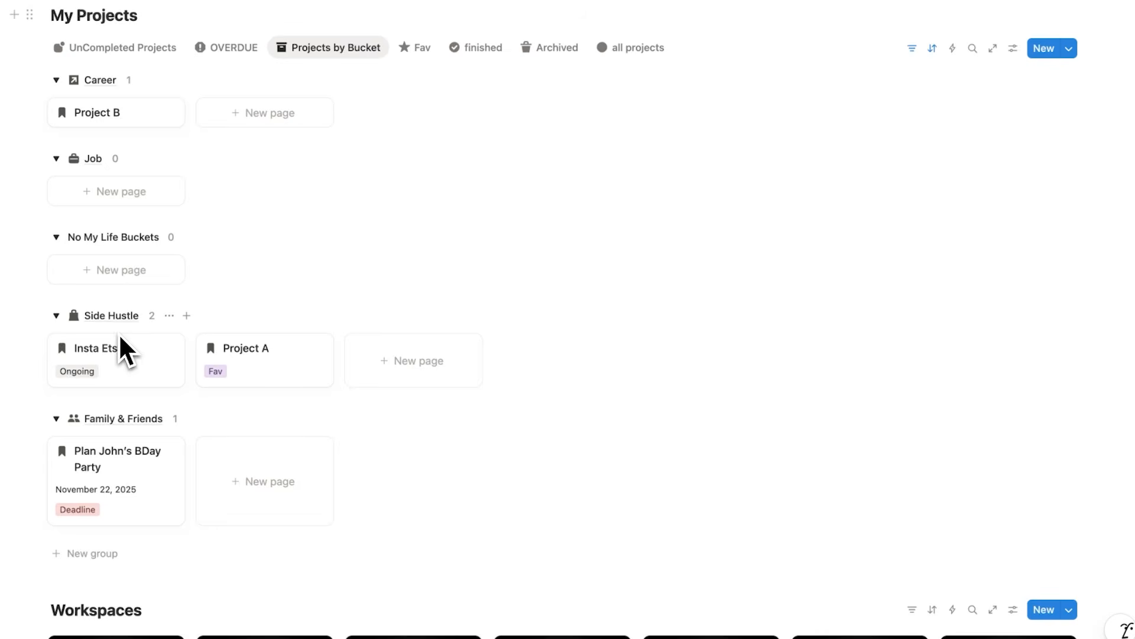
pyautogui.scroll(-2, 355, 343)
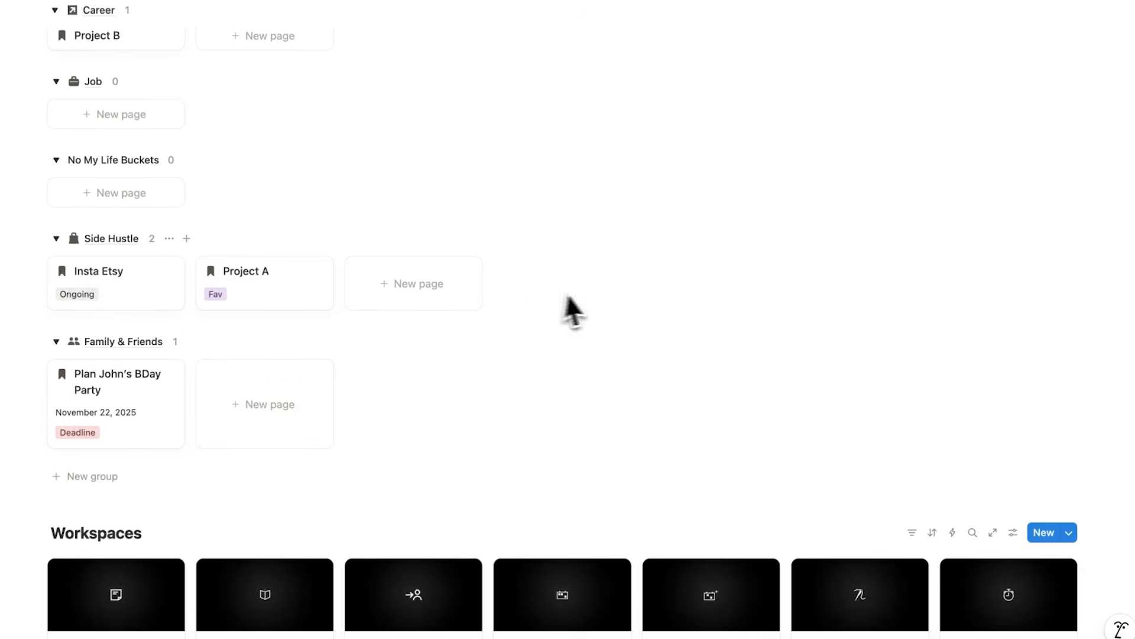
pyautogui.scroll(-2, 532, 316)
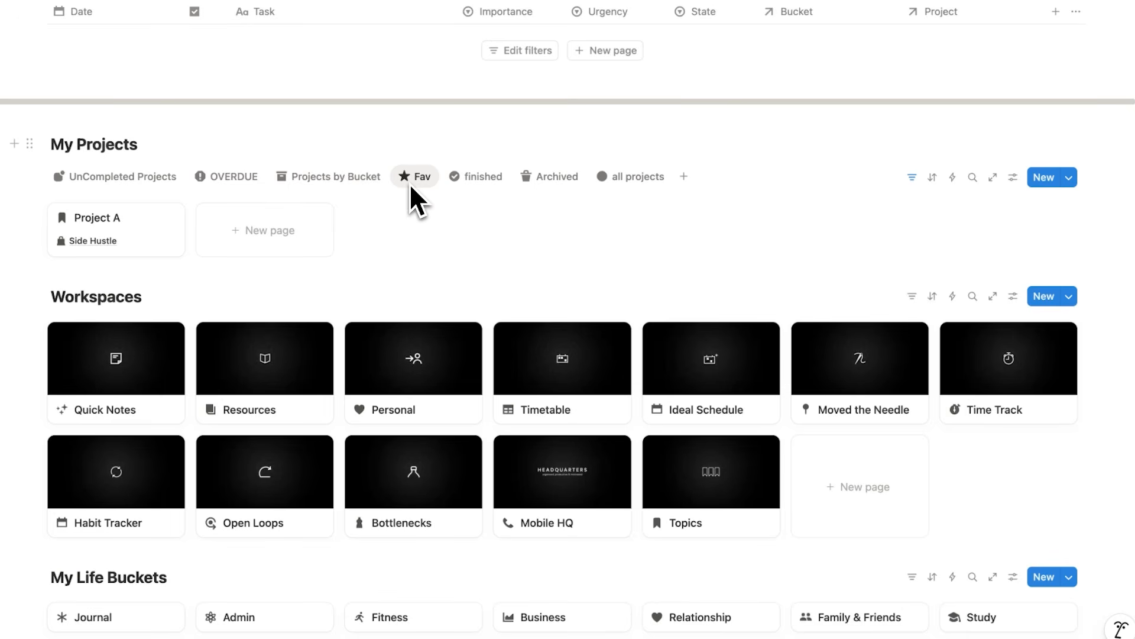
pyautogui.click(456, 179)
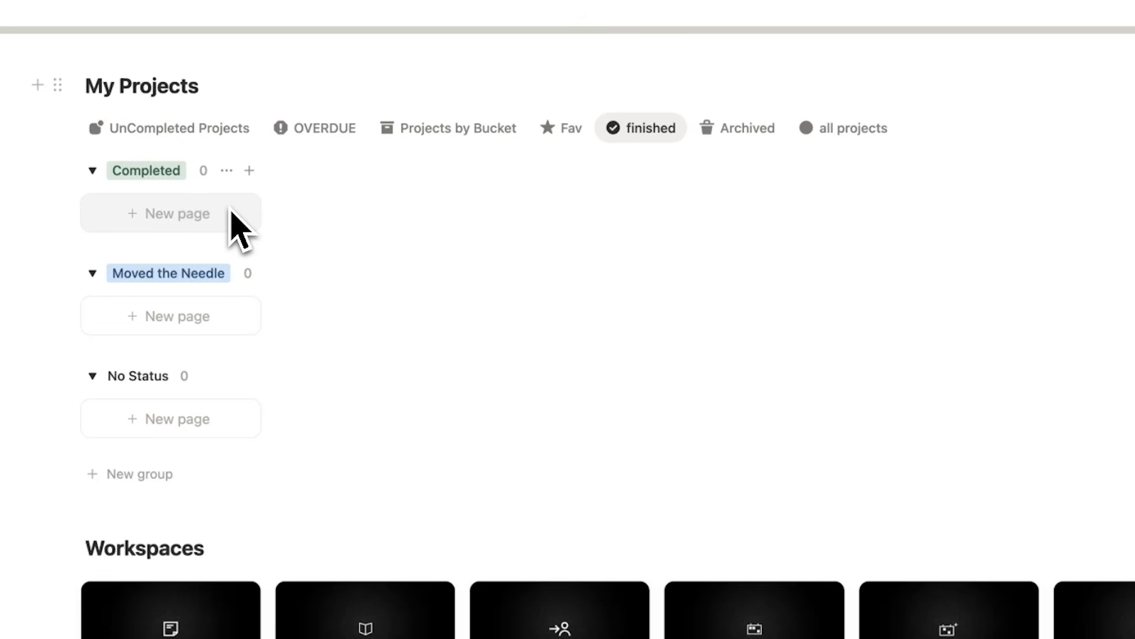
pyautogui.click(341, 135)
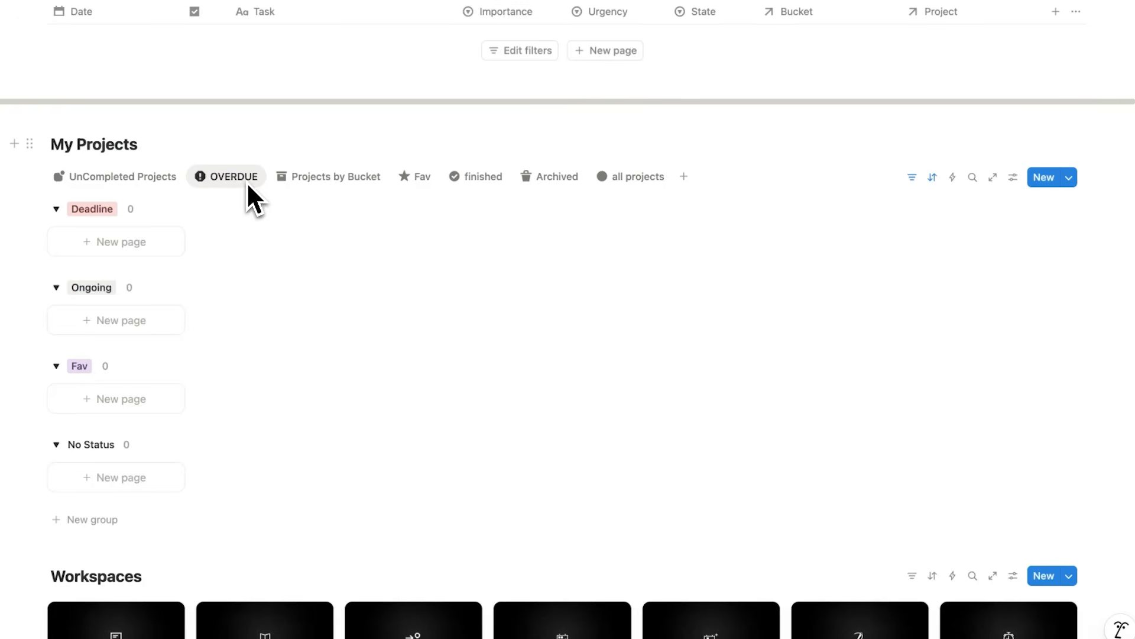
# Open the BDay party project from the UnCompleted Projects view, set its deadline to November 14, 2025, and close its page
pyautogui.click(167, 178)
pyautogui.click(163, 292)
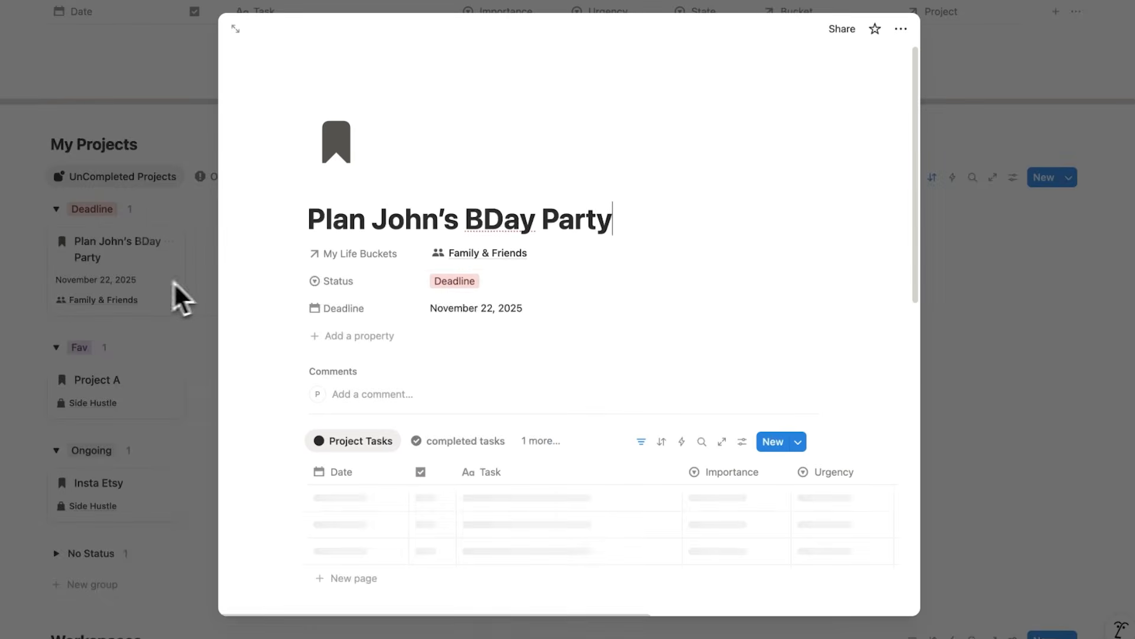
pyautogui.click(515, 308)
pyautogui.click(559, 432)
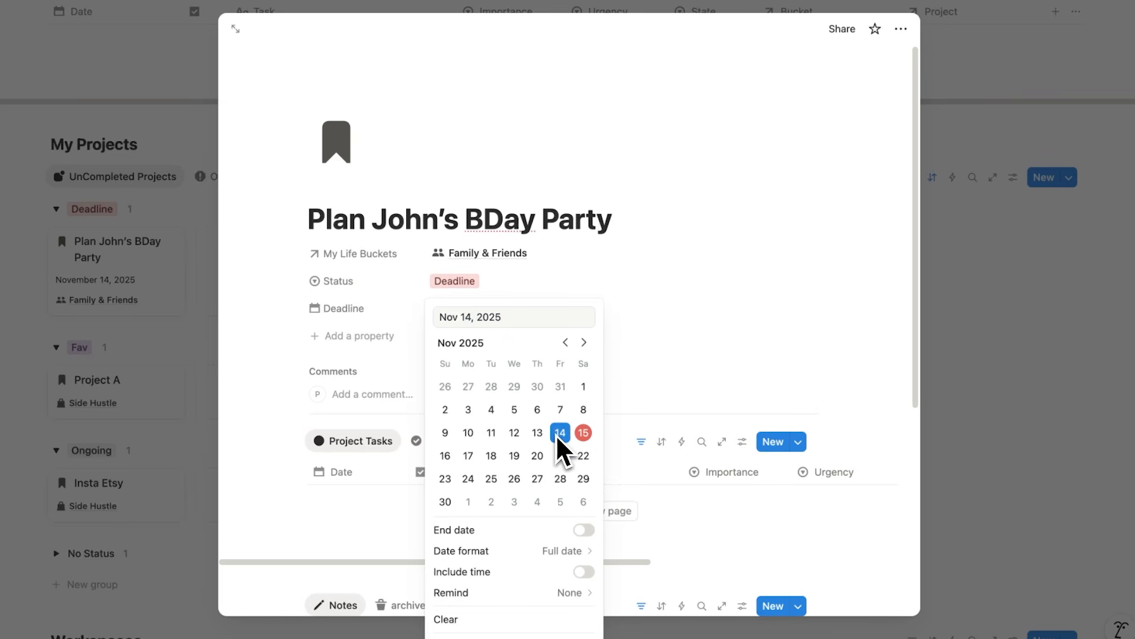
pyautogui.click(176, 295)
pyautogui.click(189, 270)
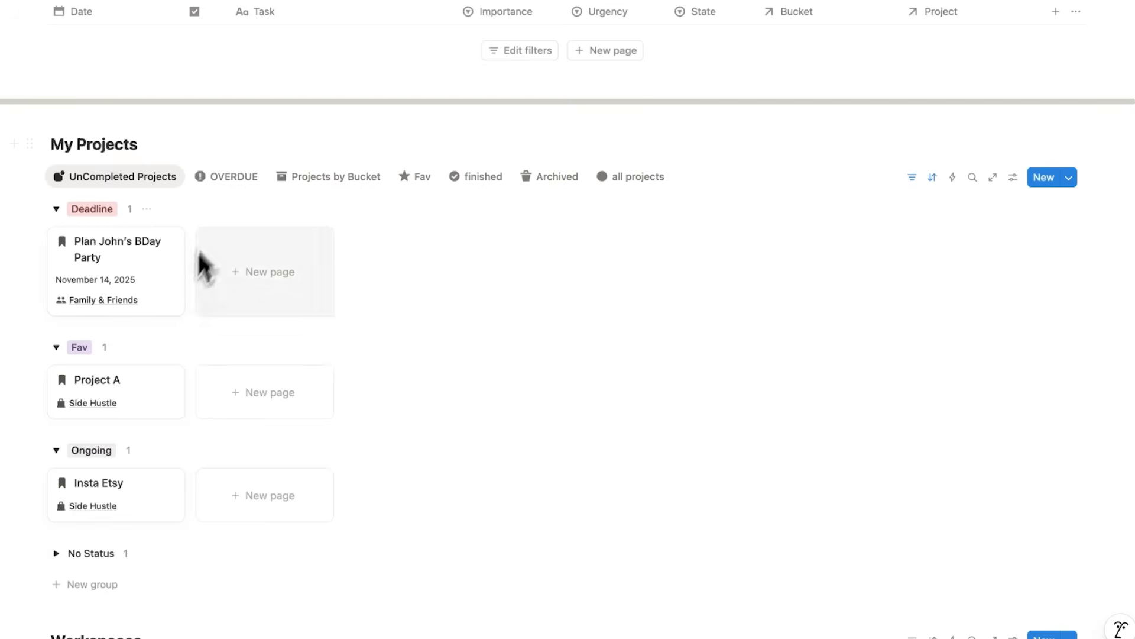
# Open the BDay party project from the OVERDUE view, set its deadline to November 22, 2025, and close its page
pyautogui.click(228, 182)
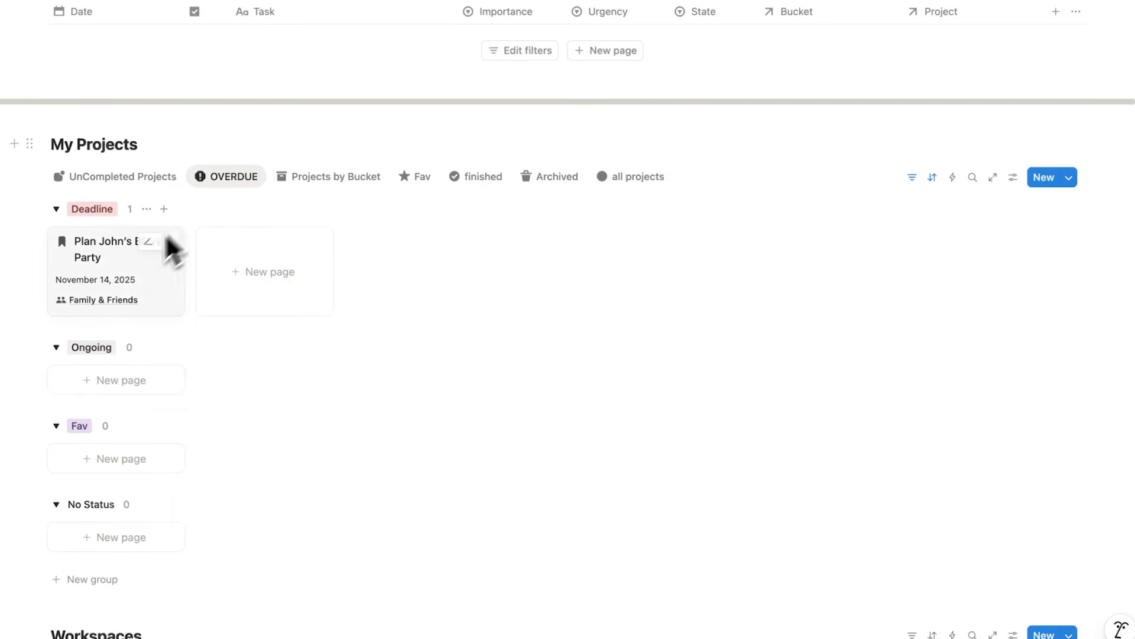
pyautogui.click(156, 282)
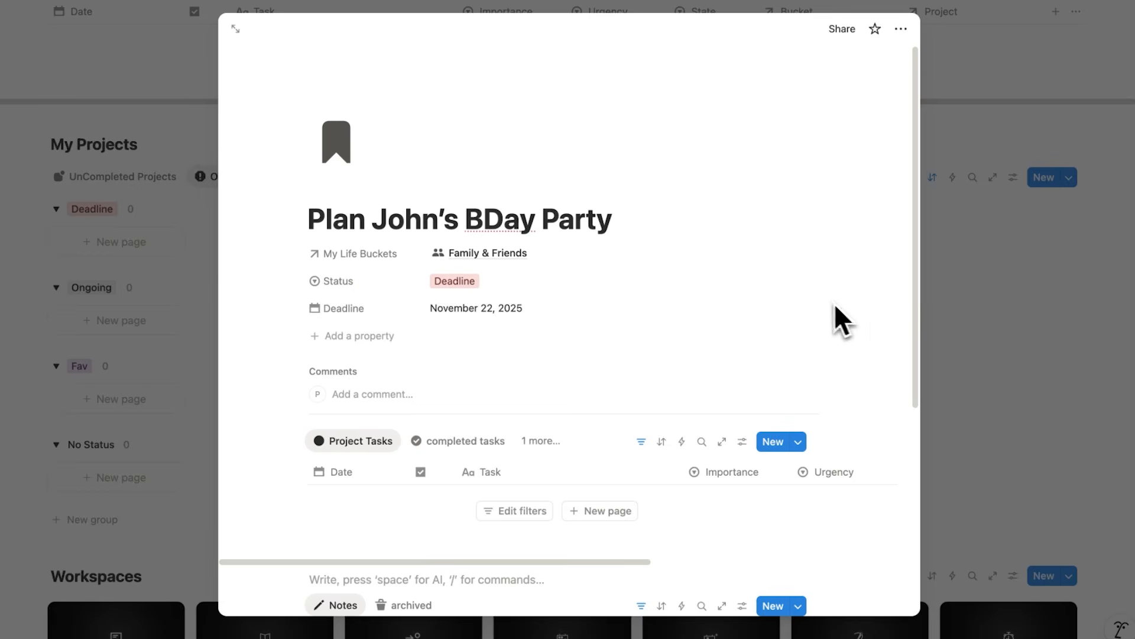
pyautogui.click(925, 325)
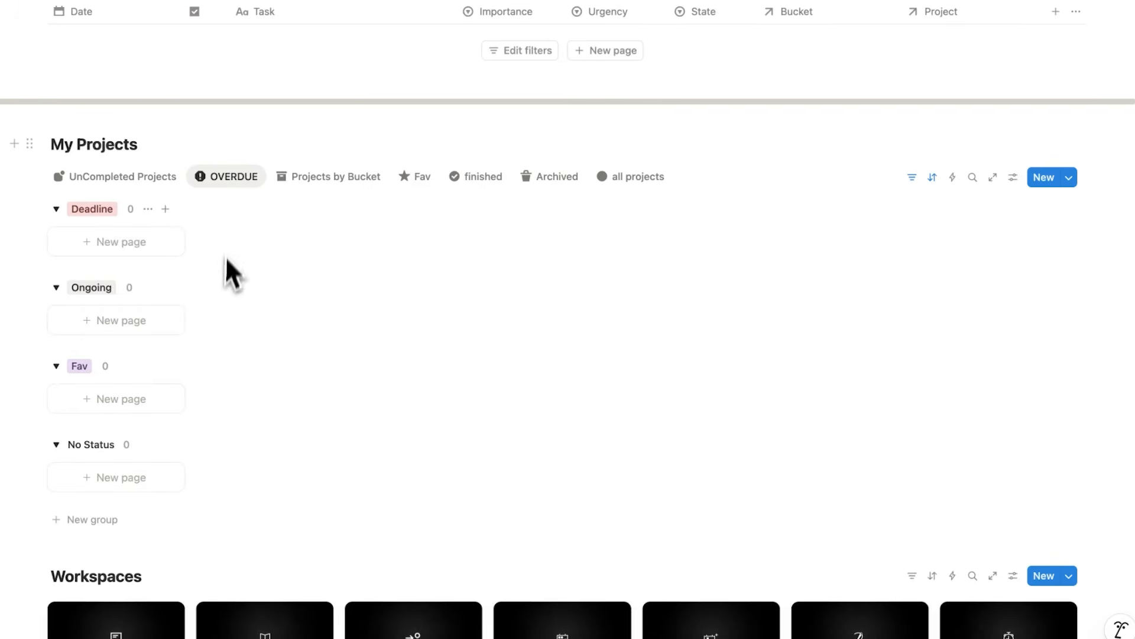
# Add a new task named Task 1 to My Task List
pyautogui.scroll(-10, 226, 259)
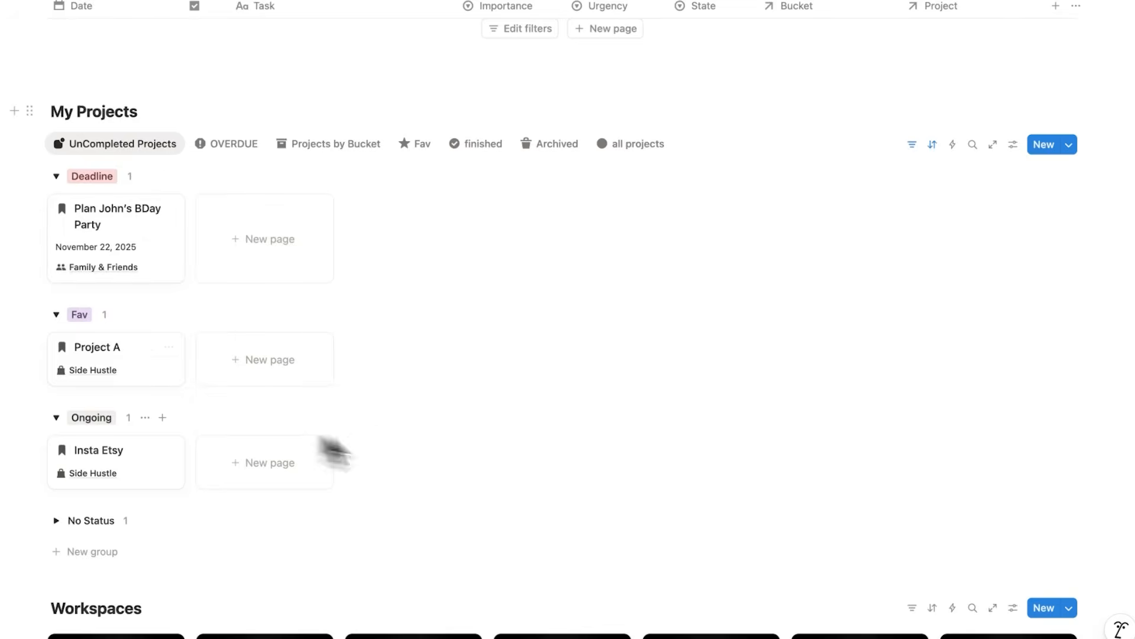
pyautogui.scroll(4, 504, 408)
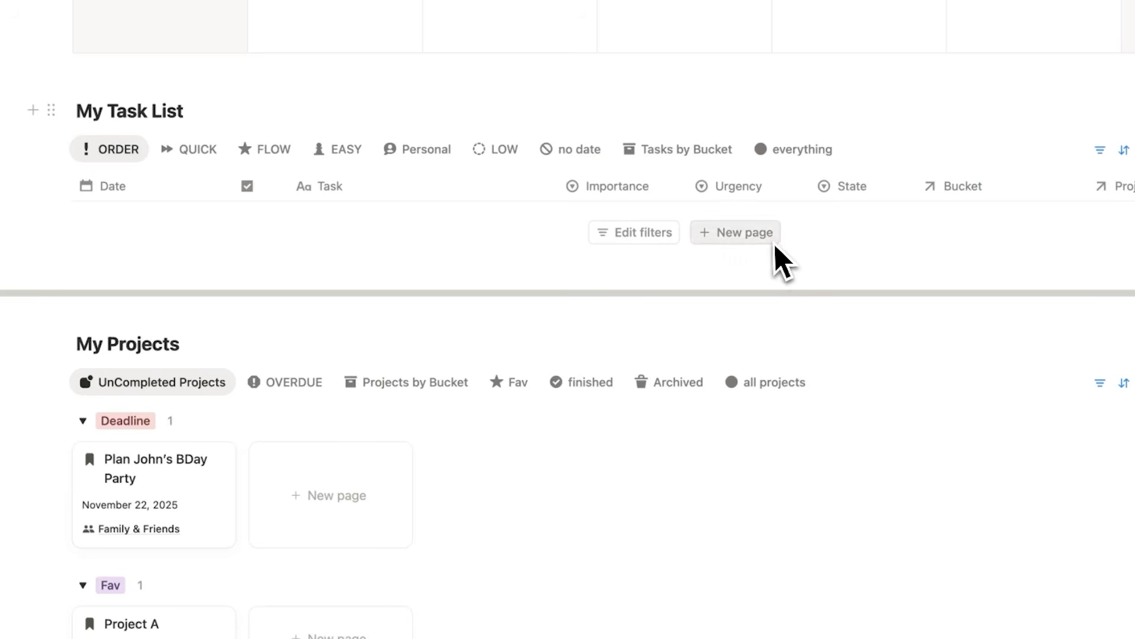
pyautogui.click(773, 242)
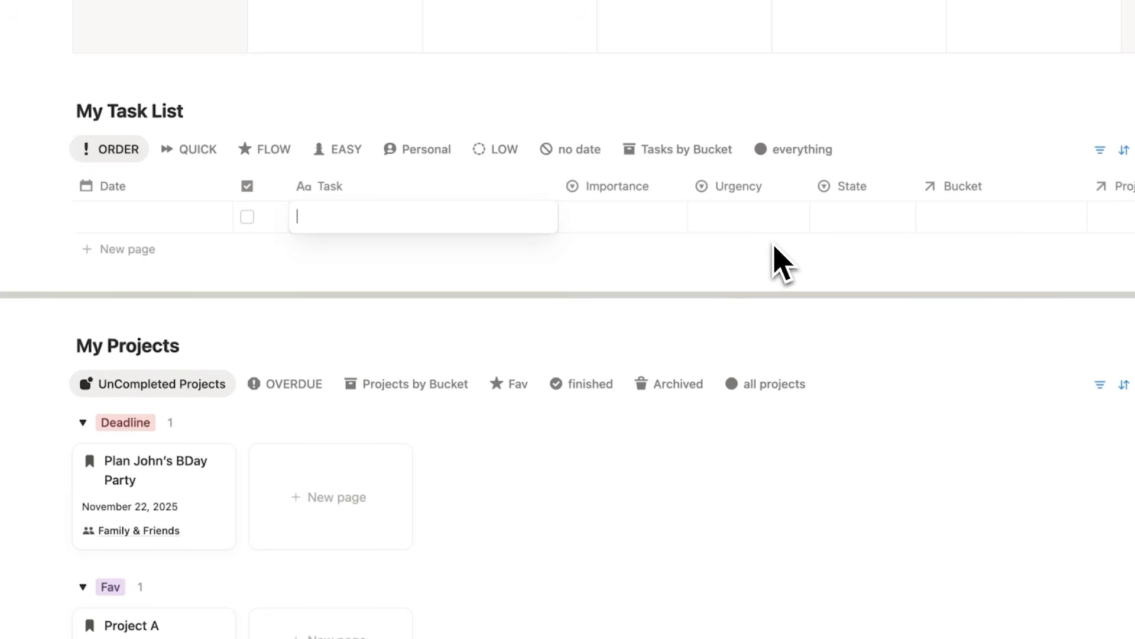
pyautogui.click(772, 259)
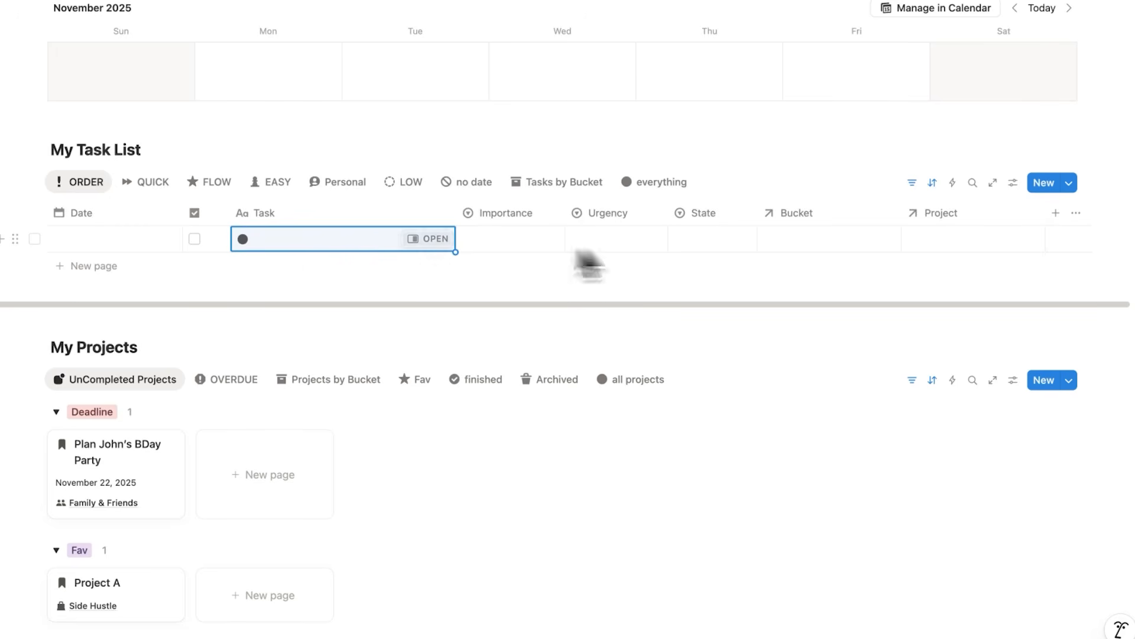
pyautogui.scroll(-4, 363, 244)
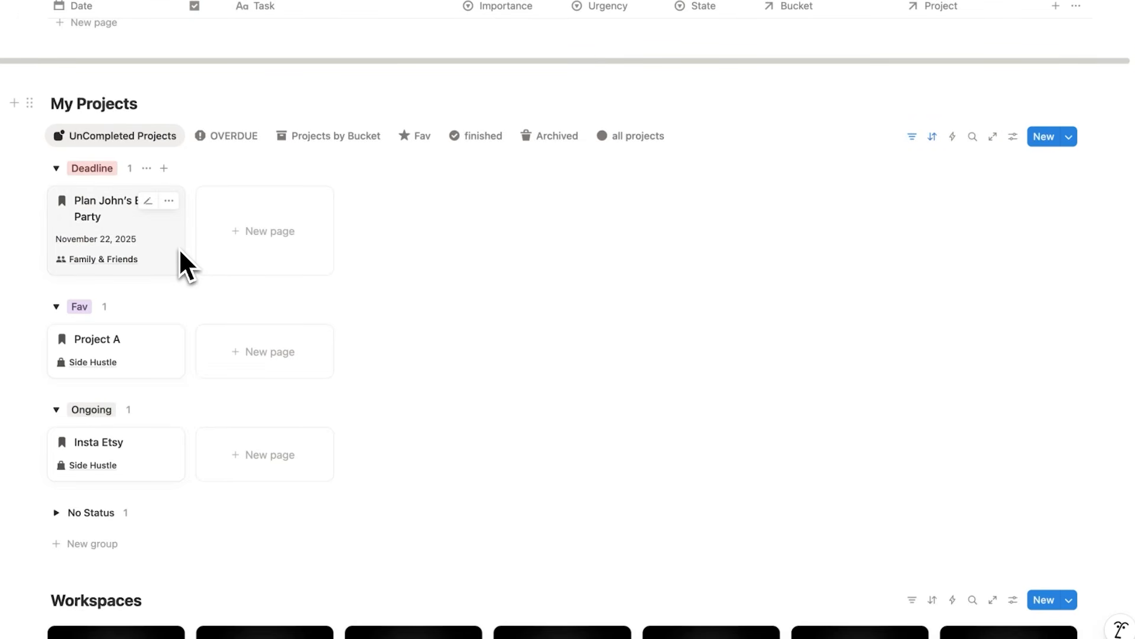
pyautogui.scroll(3, 179, 248)
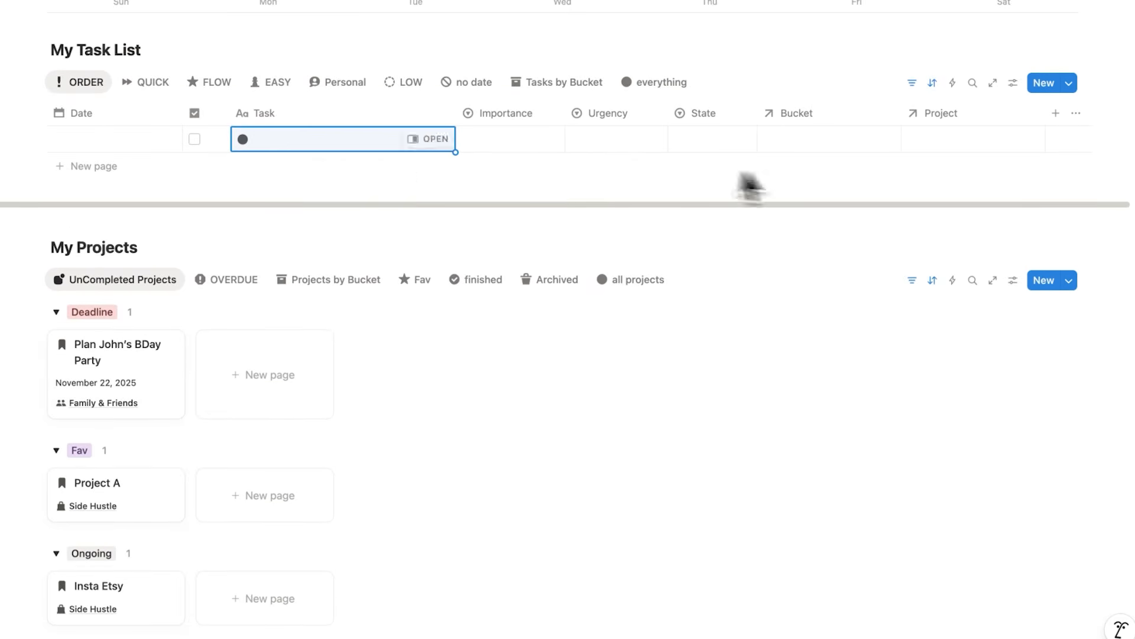
pyautogui.scroll(1, 302, 304)
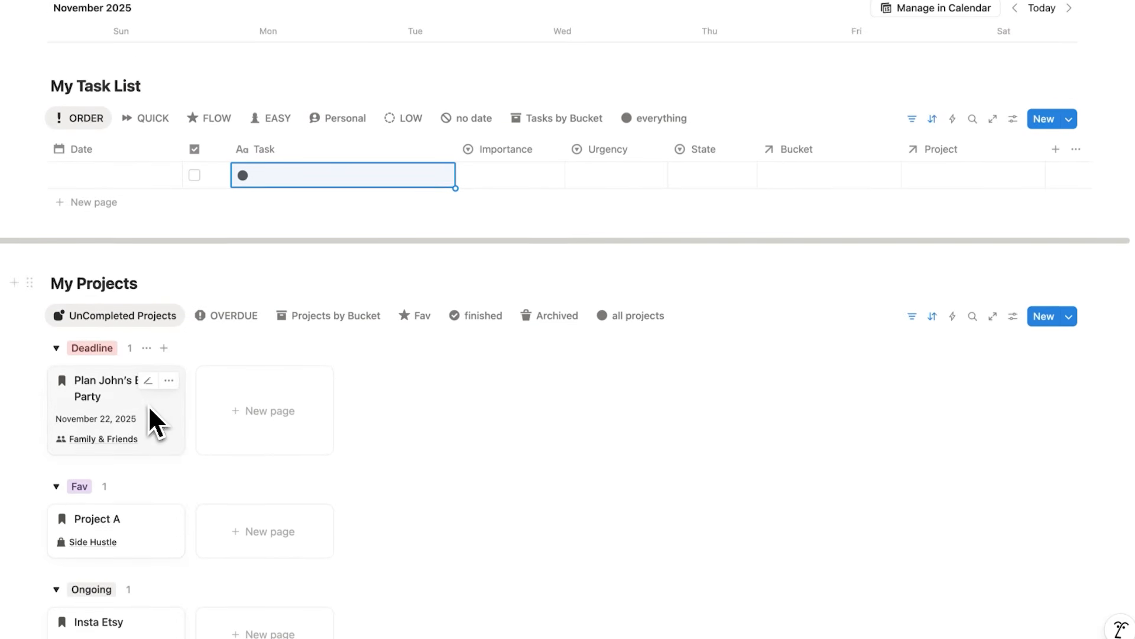
pyautogui.scroll(1, 148, 404)
pyautogui.click(290, 175)
pyautogui.write('Task 1')
pyautogui.press('Return')
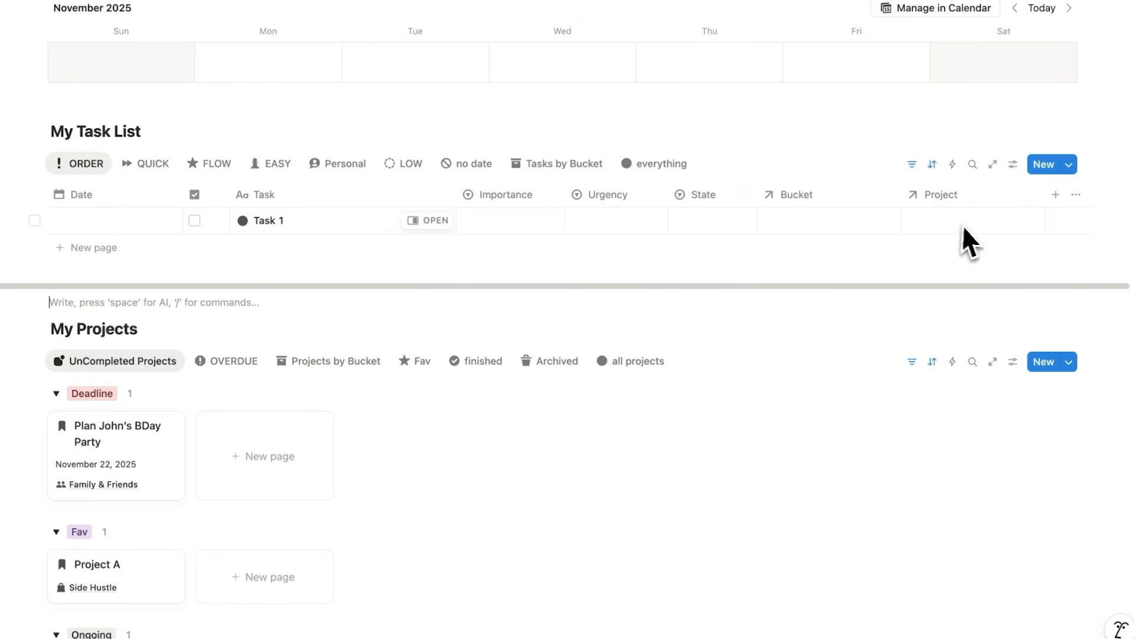
# Link Task 1 to Project A and to the Side Hustle bucket
pyautogui.click(965, 227)
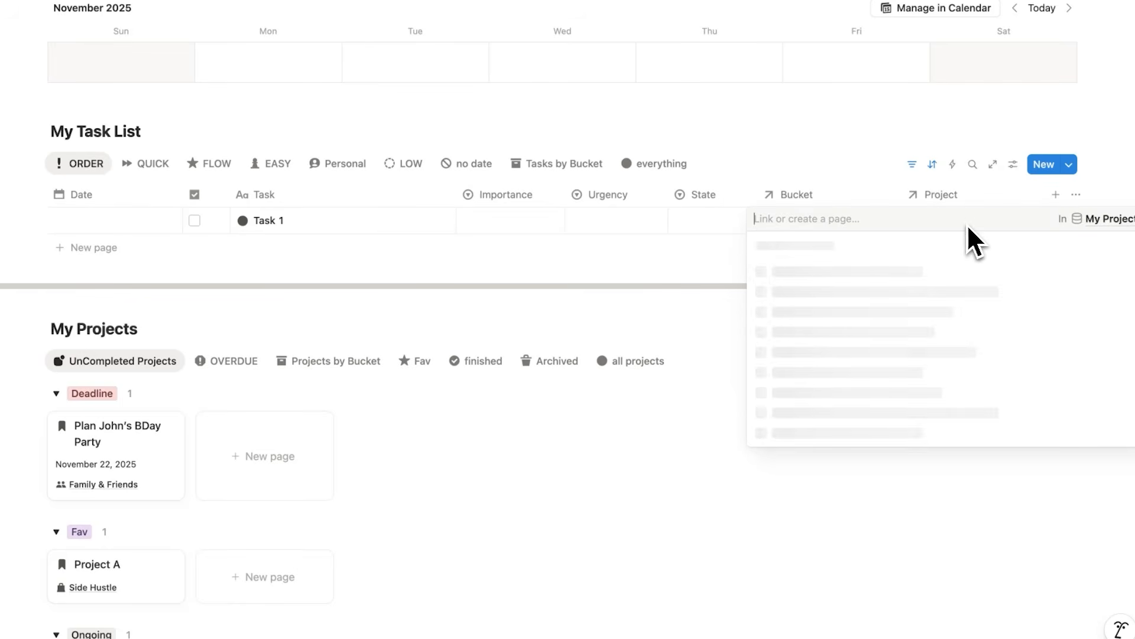
pyautogui.click(881, 279)
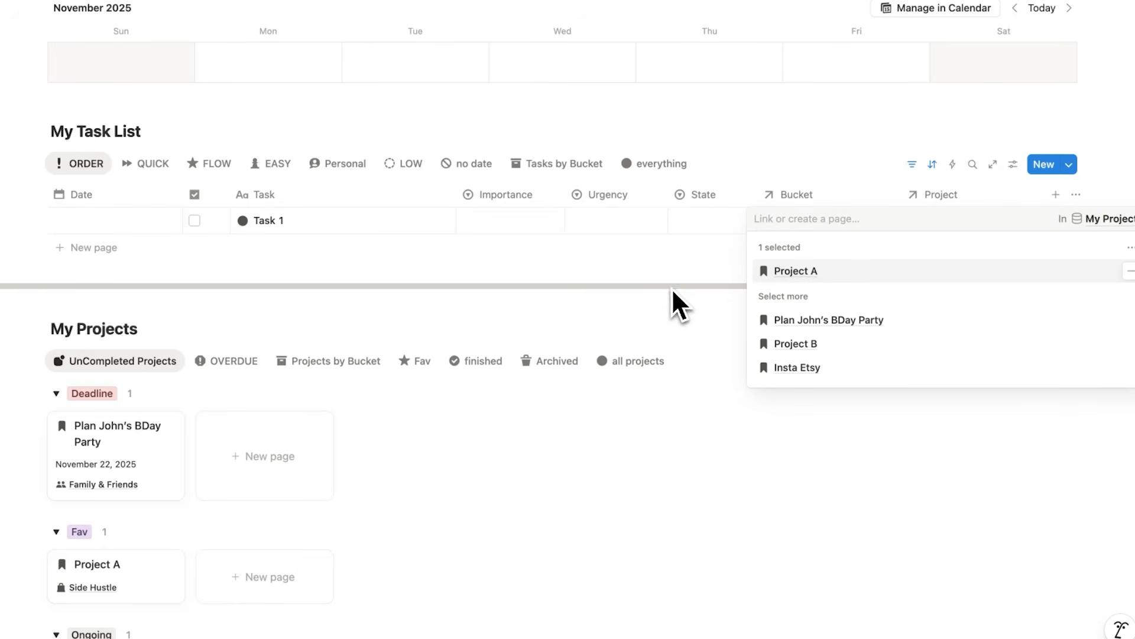
pyautogui.click(810, 227)
pyautogui.click(856, 304)
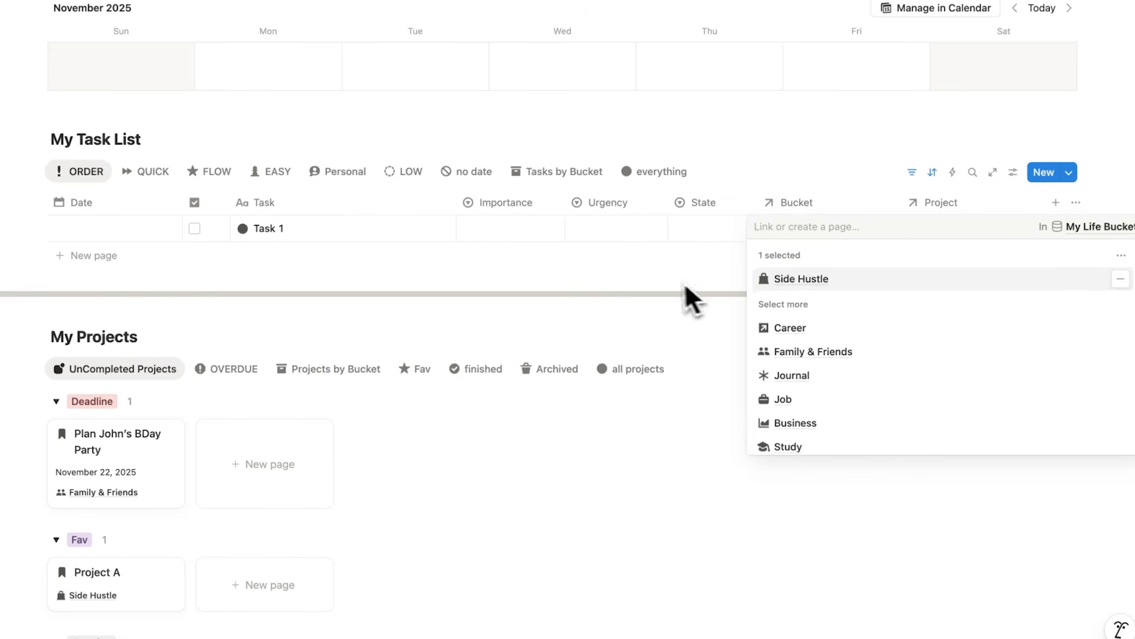
pyautogui.click(668, 280)
pyautogui.click(669, 281)
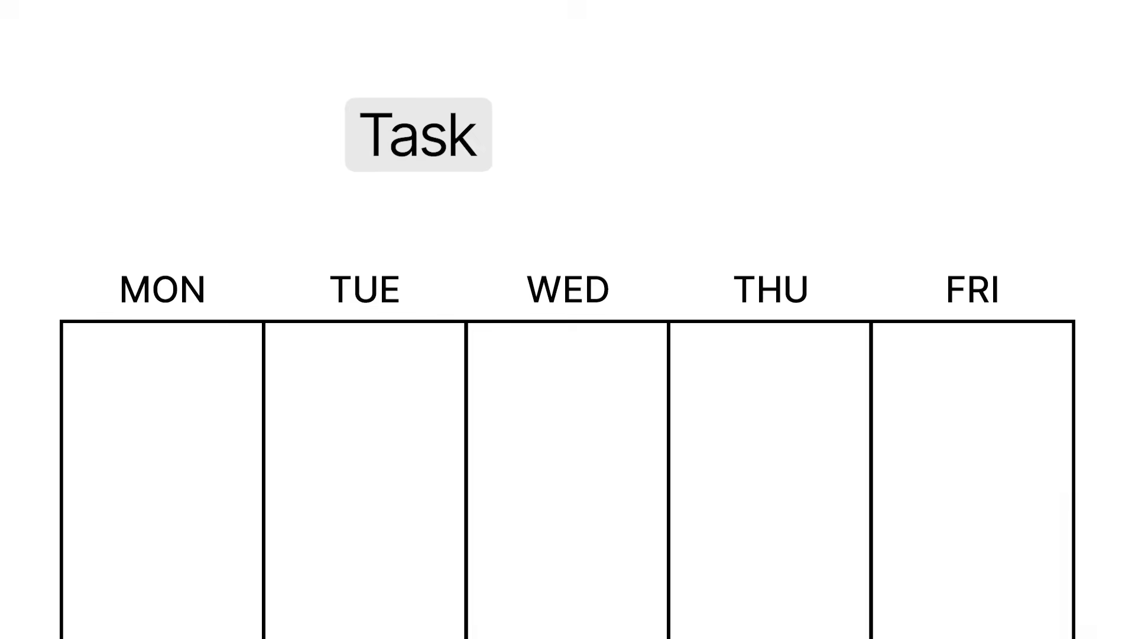
# Set the state of Task 1 to Flow
pyautogui.click(851, 207)
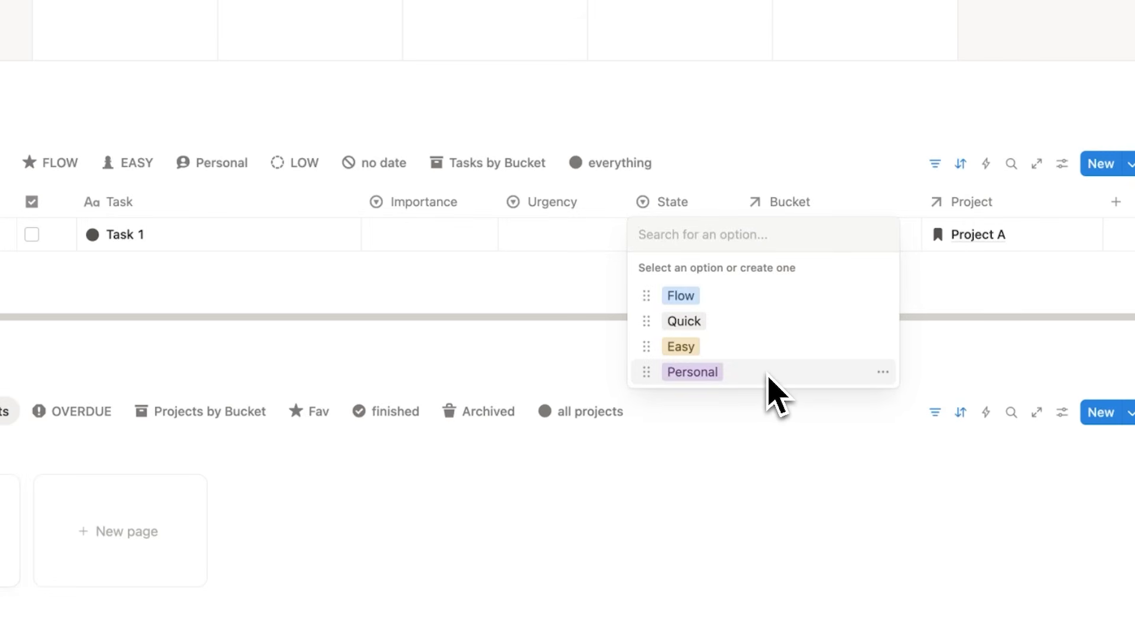
pyautogui.click(729, 297)
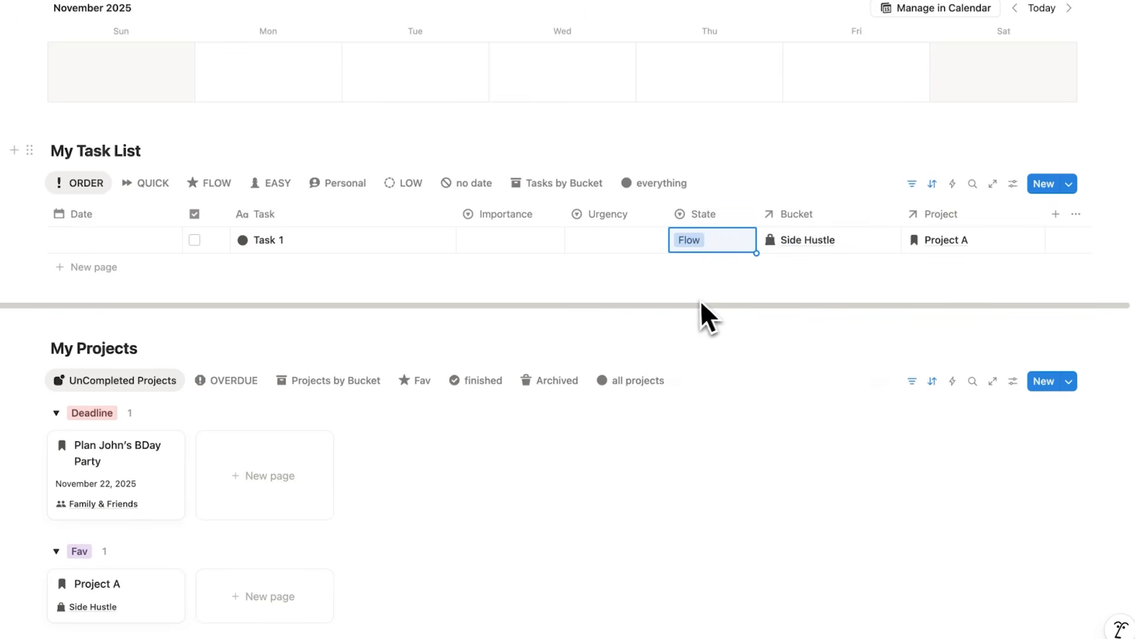
pyautogui.click(689, 317)
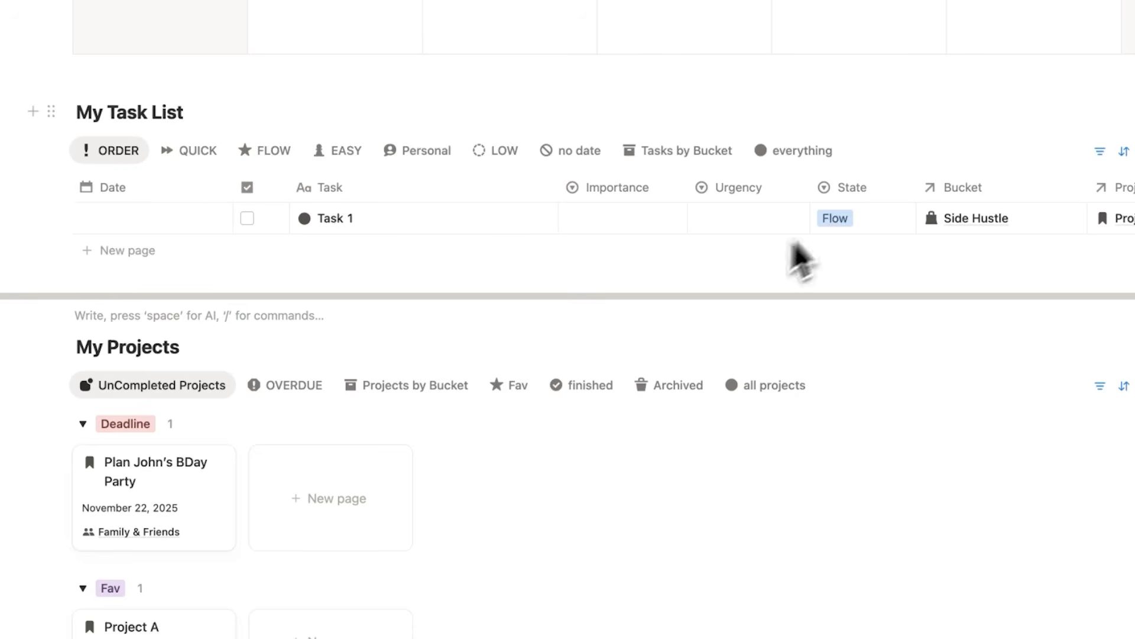
# Add three more tasks to My Task List, named Task 2, Task 3 and Task 4
pyautogui.click(136, 254)
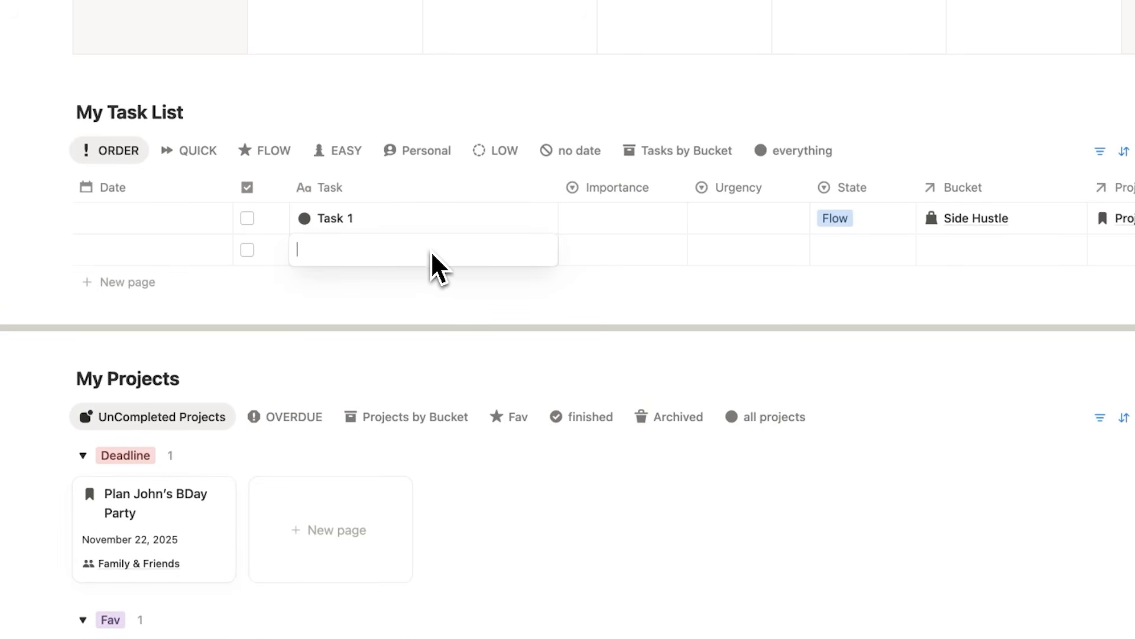
pyautogui.press('Return')
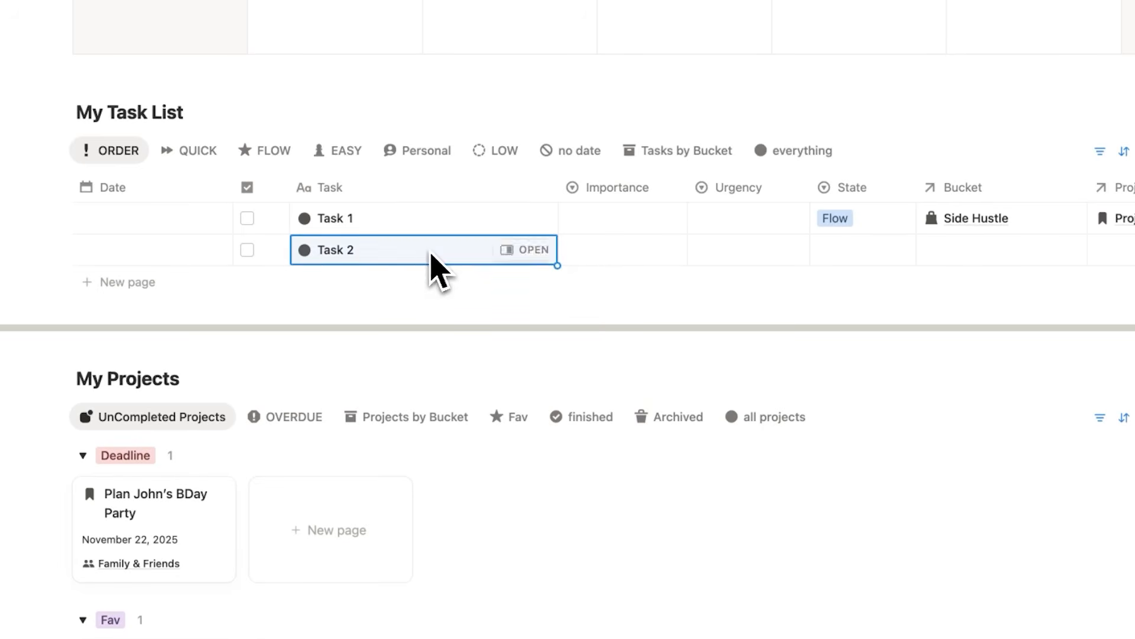
pyautogui.click(129, 283)
pyautogui.write('Task 3')
pyautogui.press('Return')
pyautogui.click(121, 313)
pyautogui.write('Task 4')
pyautogui.press('Return')
# Set Task 1's importance to Not Important and its urgency to Not Urgent
pyautogui.click(639, 220)
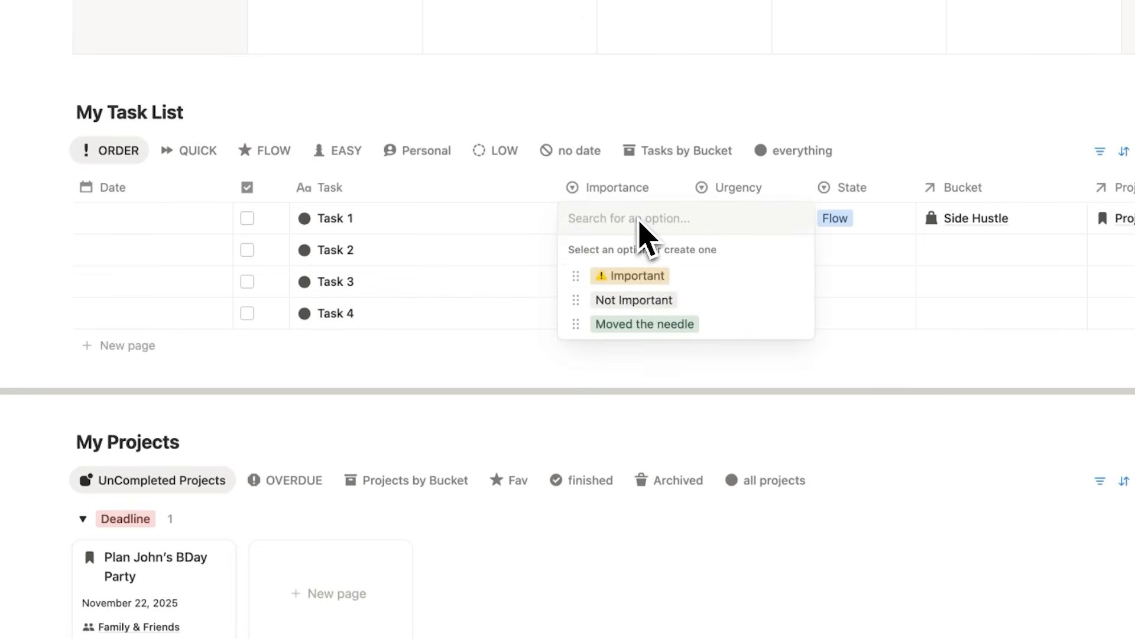
pyautogui.click(650, 302)
pyautogui.click(716, 223)
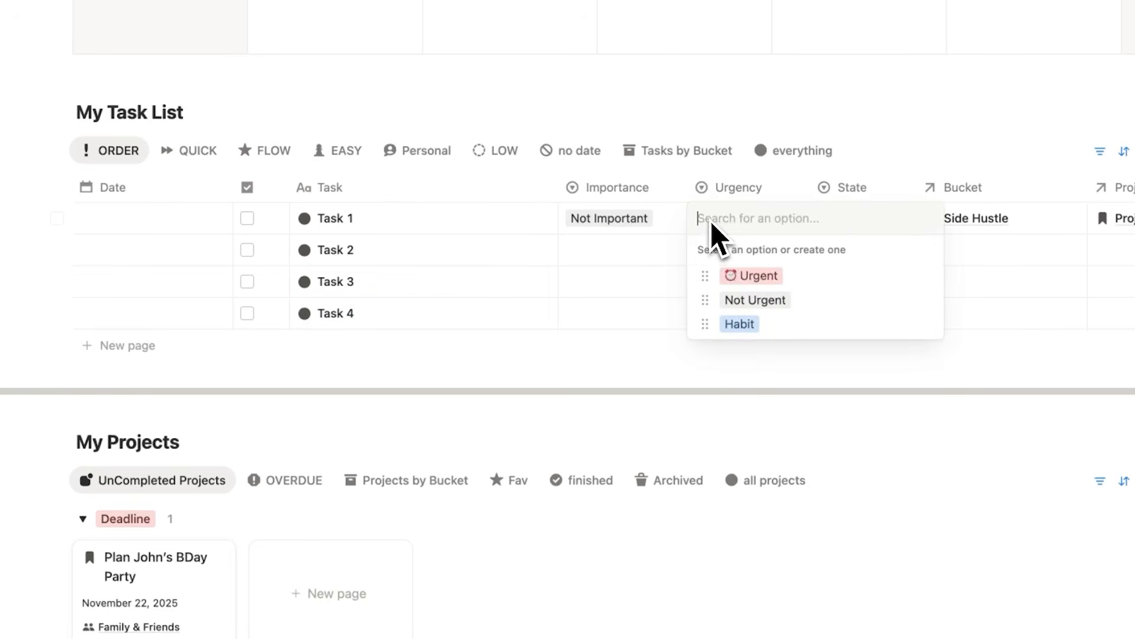
pyautogui.click(727, 293)
# Set Task 2's importance to Important and its urgency to Not Urgent
pyautogui.click(603, 255)
pyautogui.click(623, 307)
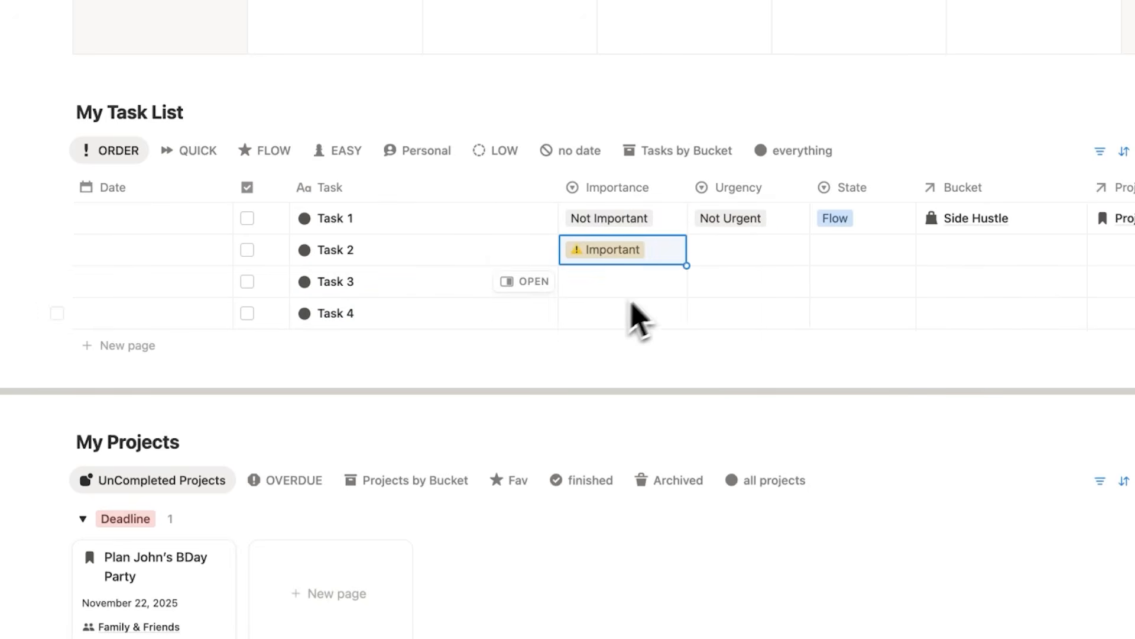
pyautogui.click(717, 252)
pyautogui.click(747, 330)
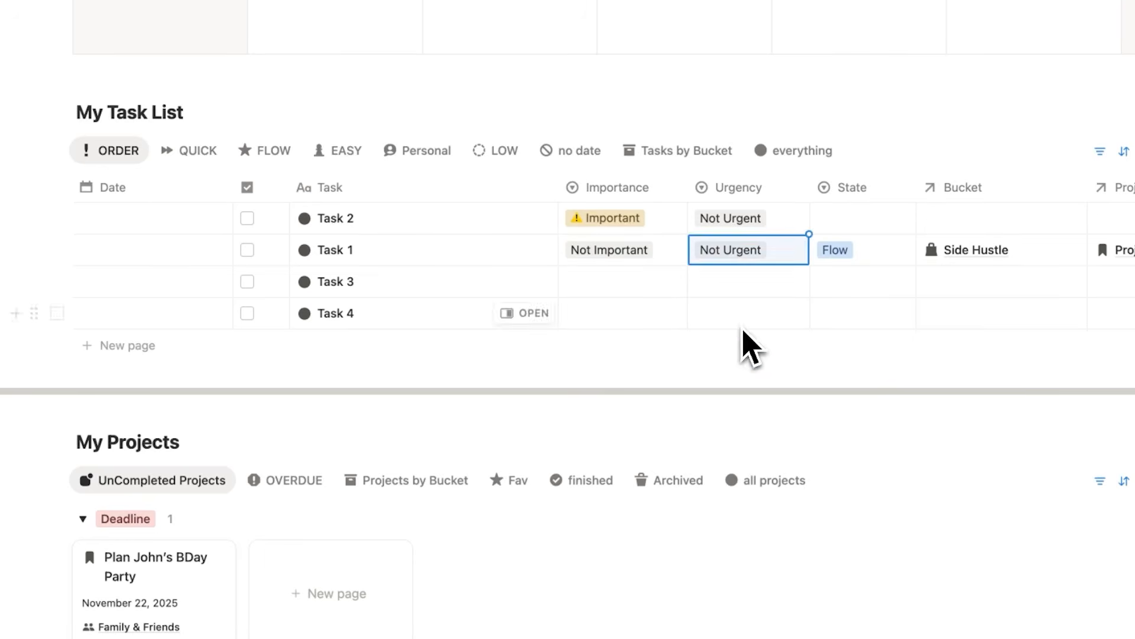
pyautogui.click(568, 438)
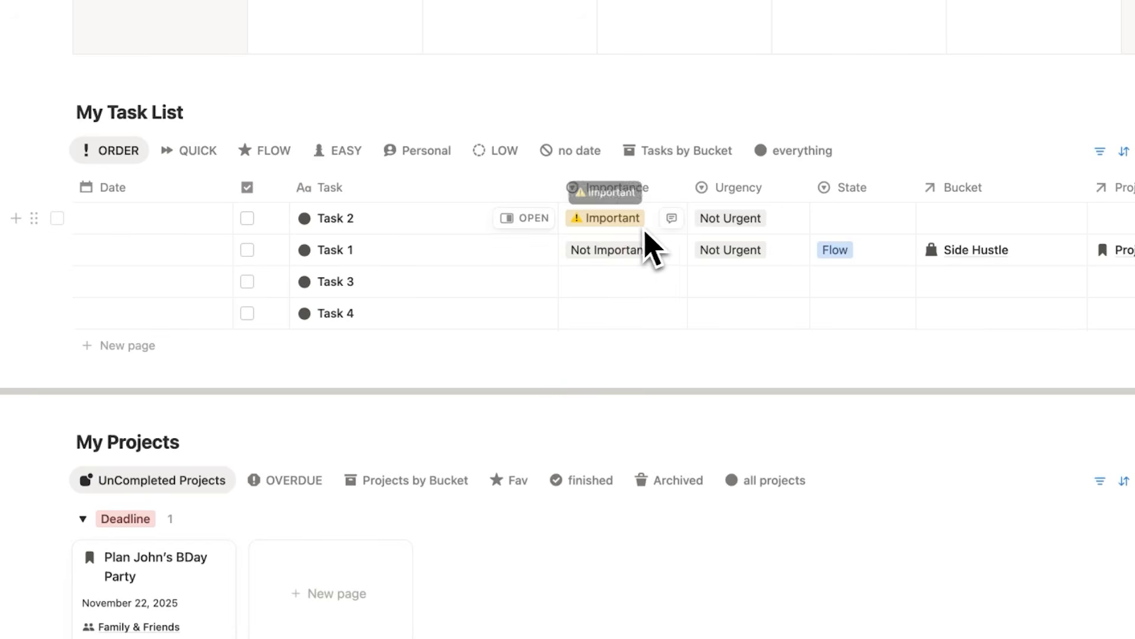
# Set Task 3's importance to Not Important and its urgency to Urgent
pyautogui.click(630, 291)
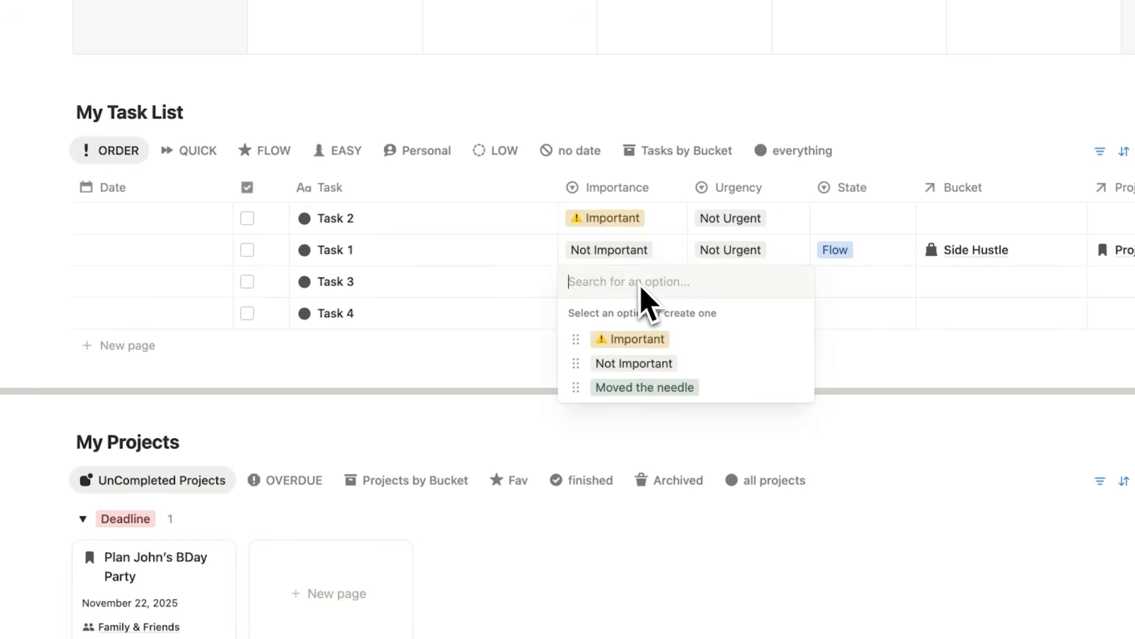
pyautogui.click(646, 363)
pyautogui.click(725, 285)
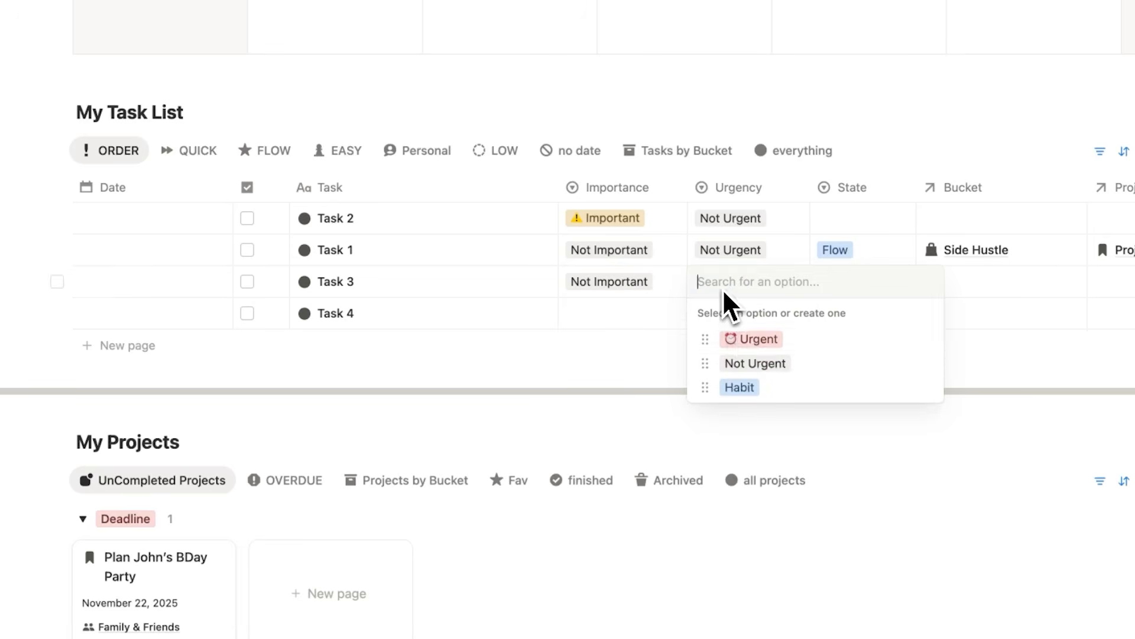
pyautogui.click(740, 336)
pyautogui.click(733, 348)
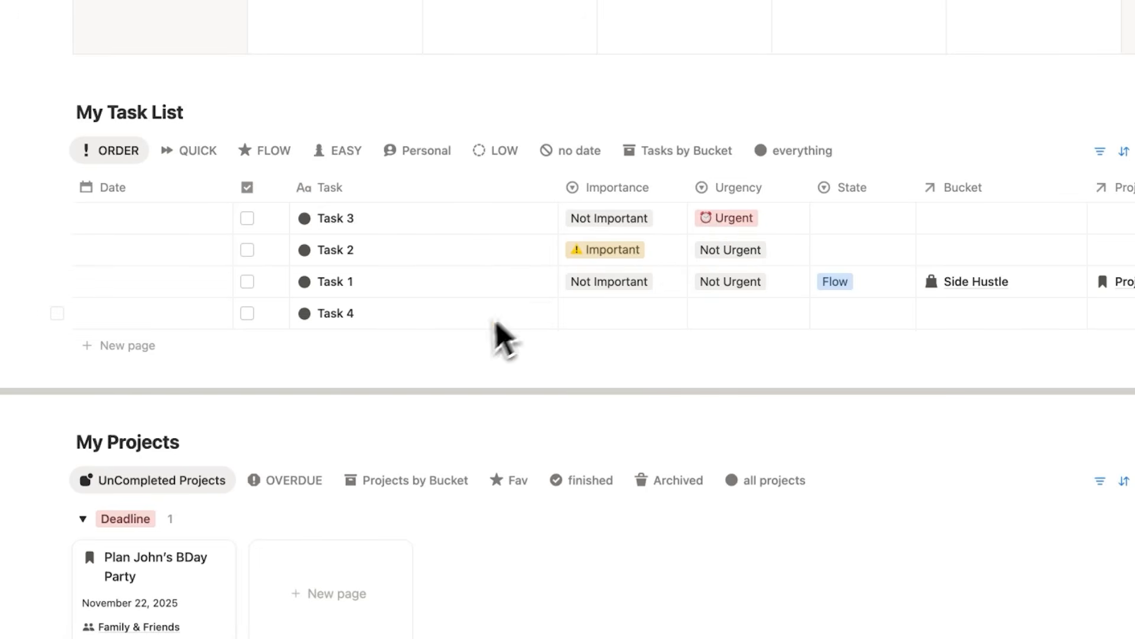
# Set Task 4's importance to Important and its urgency to Urgent
pyautogui.click(609, 313)
pyautogui.click(628, 371)
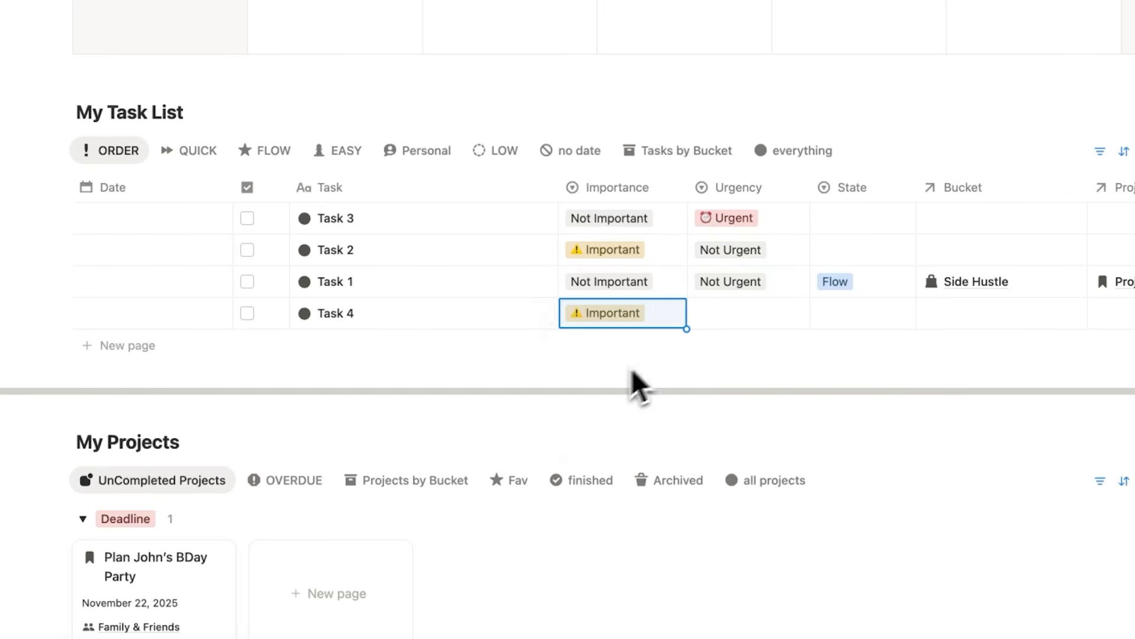
pyautogui.click(723, 320)
pyautogui.click(741, 371)
pyautogui.click(615, 433)
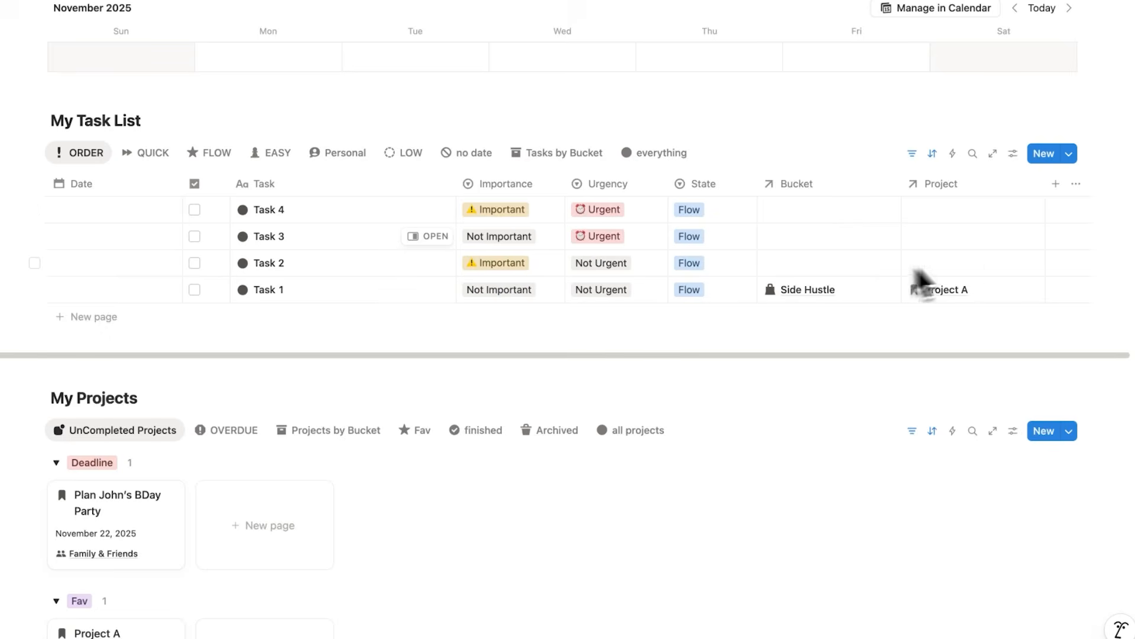
# Link Task 4 to Project A and the Side Hustle bucket, and copy these links down to the tasks below it
pyautogui.click(941, 214)
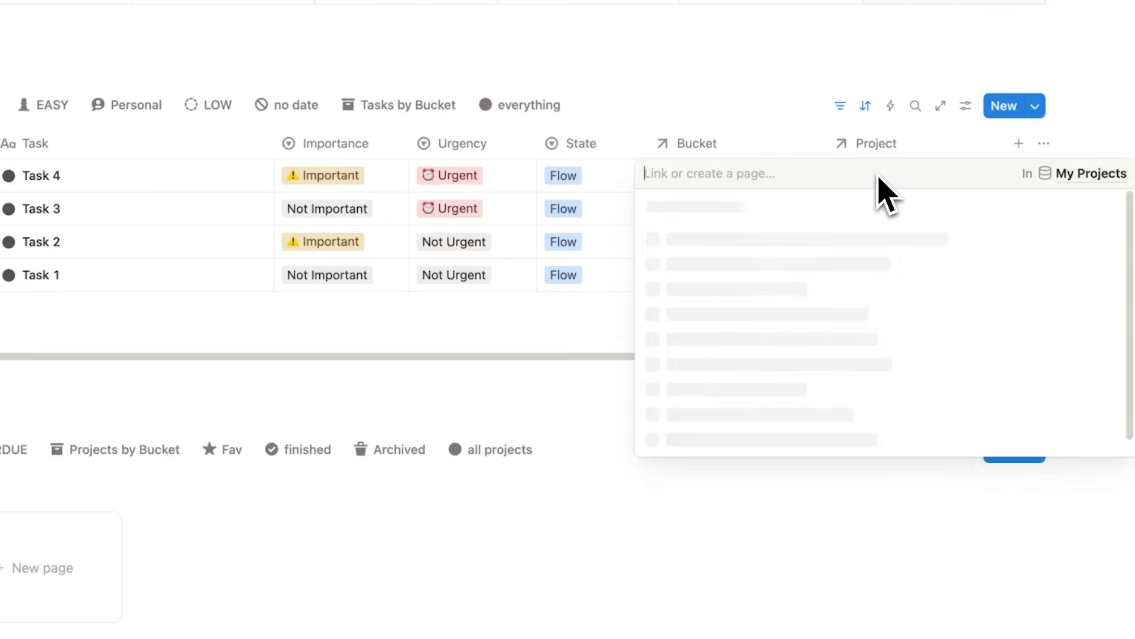
pyautogui.click(908, 262)
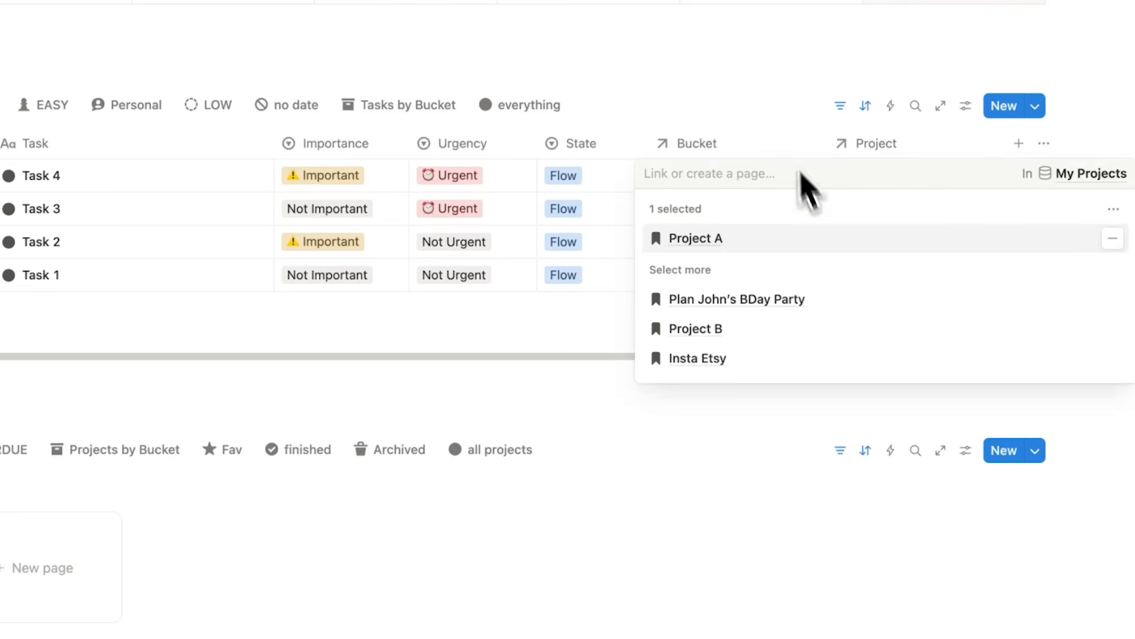
pyautogui.press('Escape')
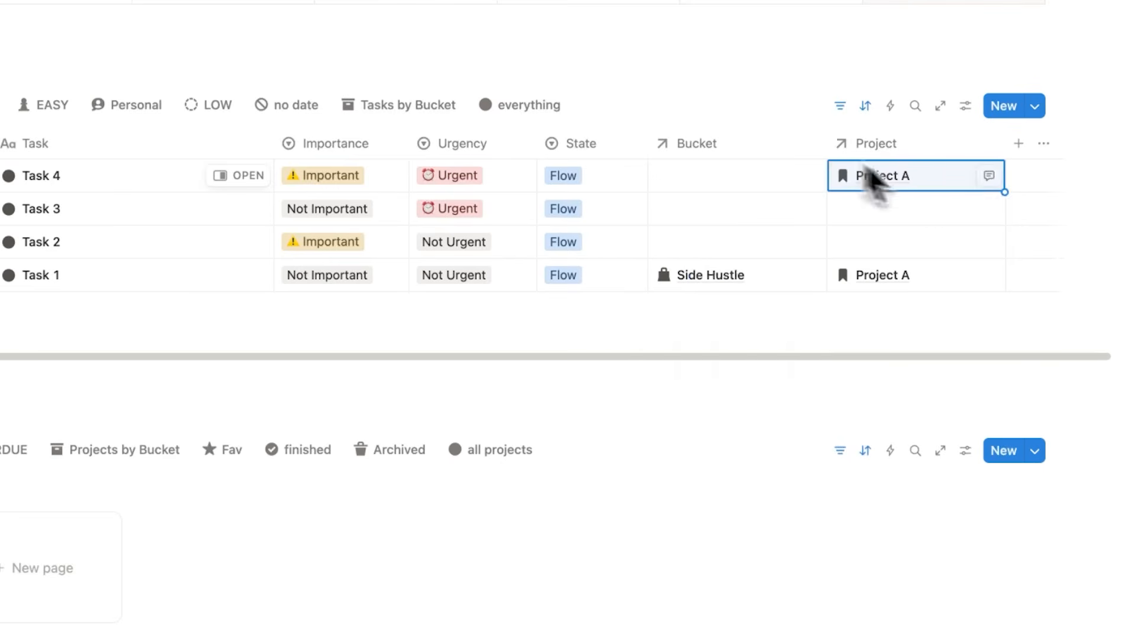
pyautogui.click(764, 184)
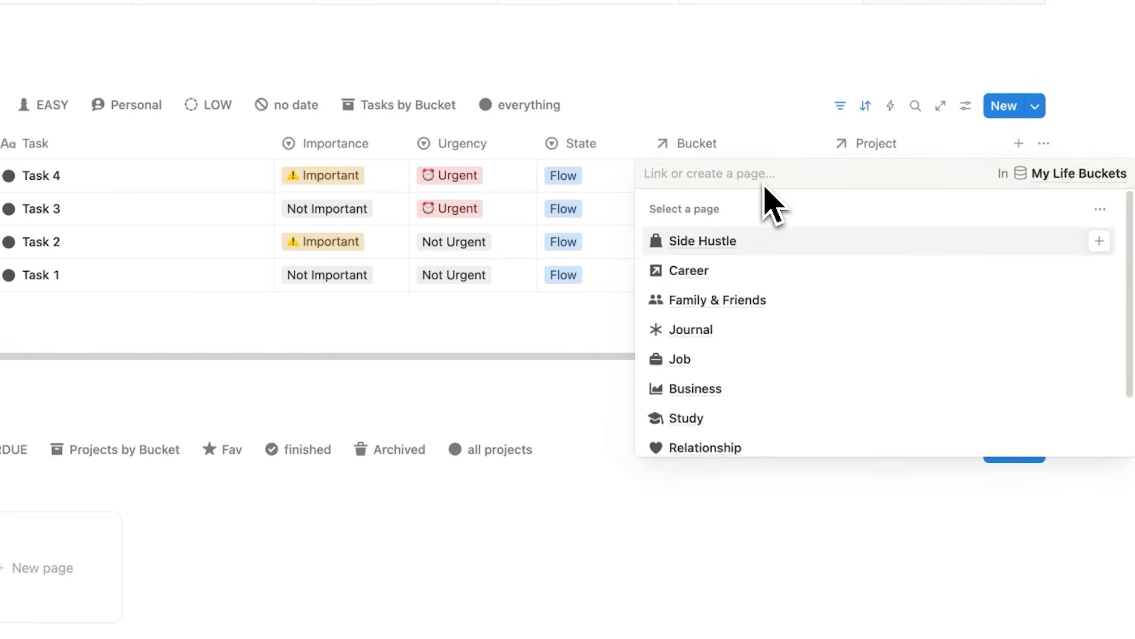
pyautogui.click(768, 242)
pyautogui.moveTo(826, 195); pyautogui.dragTo(820, 260)
# Open Project A from the Fav group, examine its Project Tasks list, and close its page
pyautogui.scroll(-5, 932, 225)
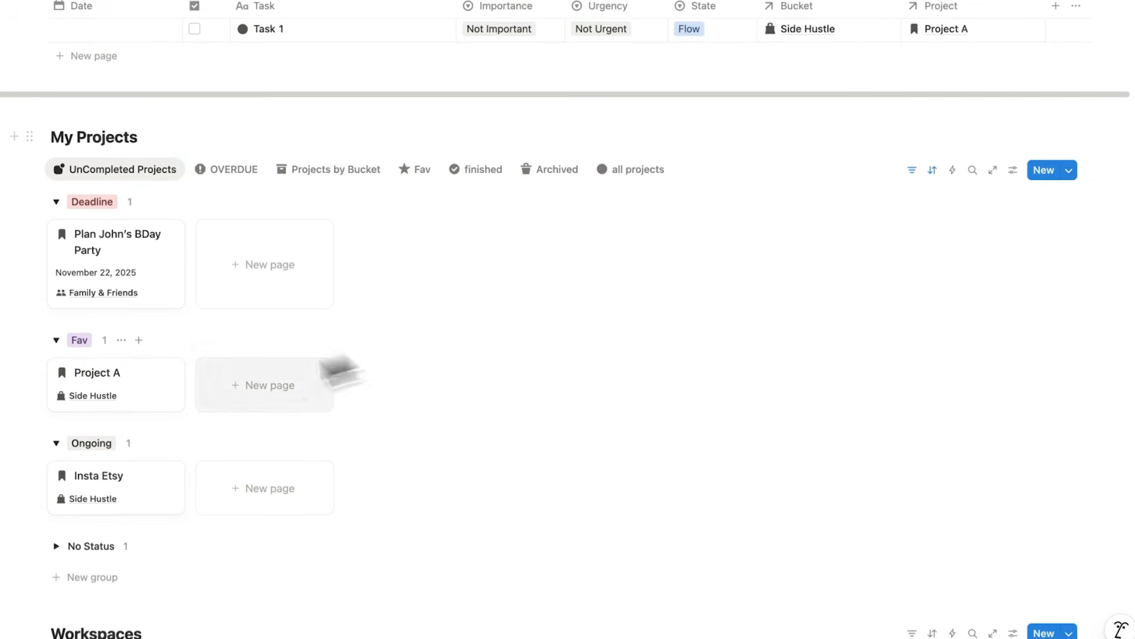
pyautogui.click(161, 402)
pyautogui.click(434, 217)
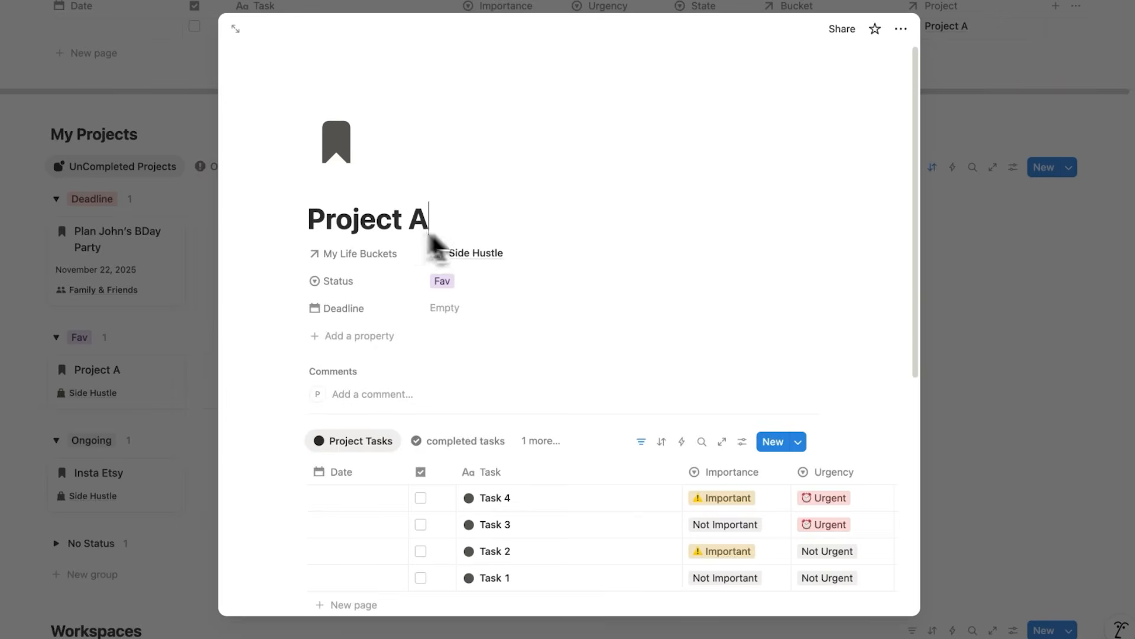
pyautogui.scroll(-2, 489, 251)
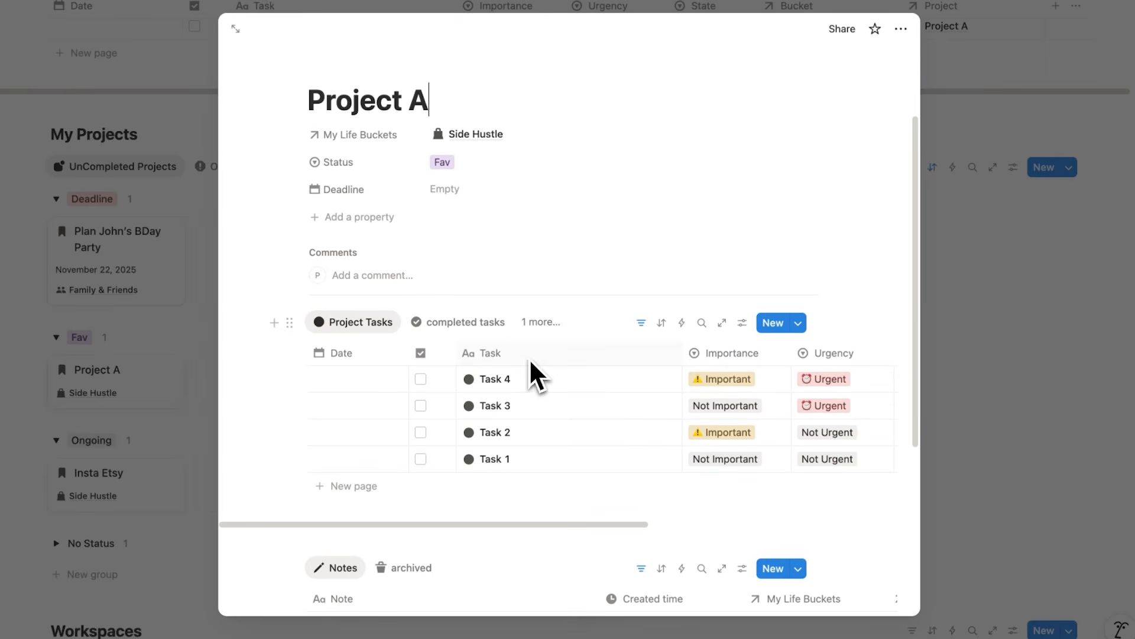
pyautogui.click(978, 296)
# Open the Side Hustle bucket to review its linked items, and review the ORDER view of My Task List
pyautogui.scroll(-10, 978, 296)
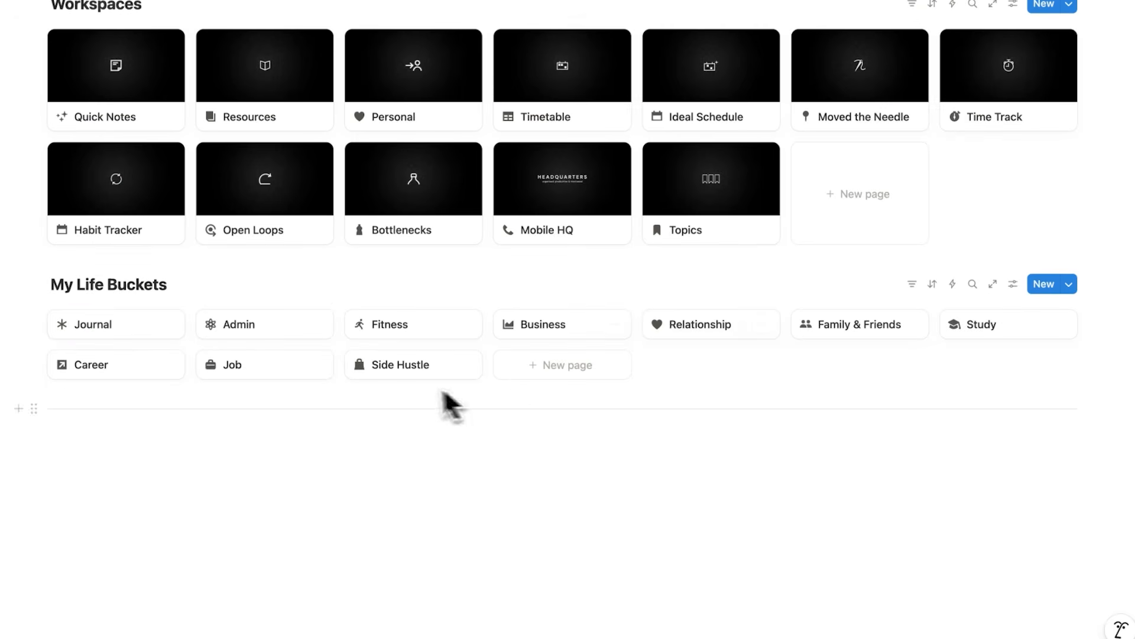
pyautogui.click(443, 362)
pyautogui.scroll(-2, 550, 379)
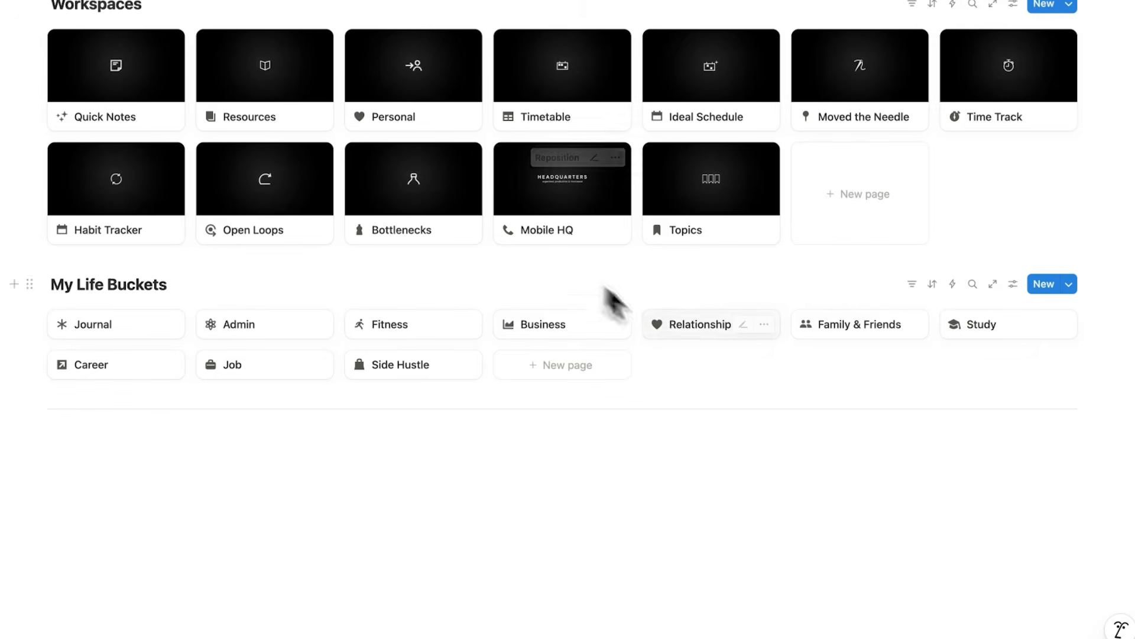
pyautogui.scroll(12, 827, 407)
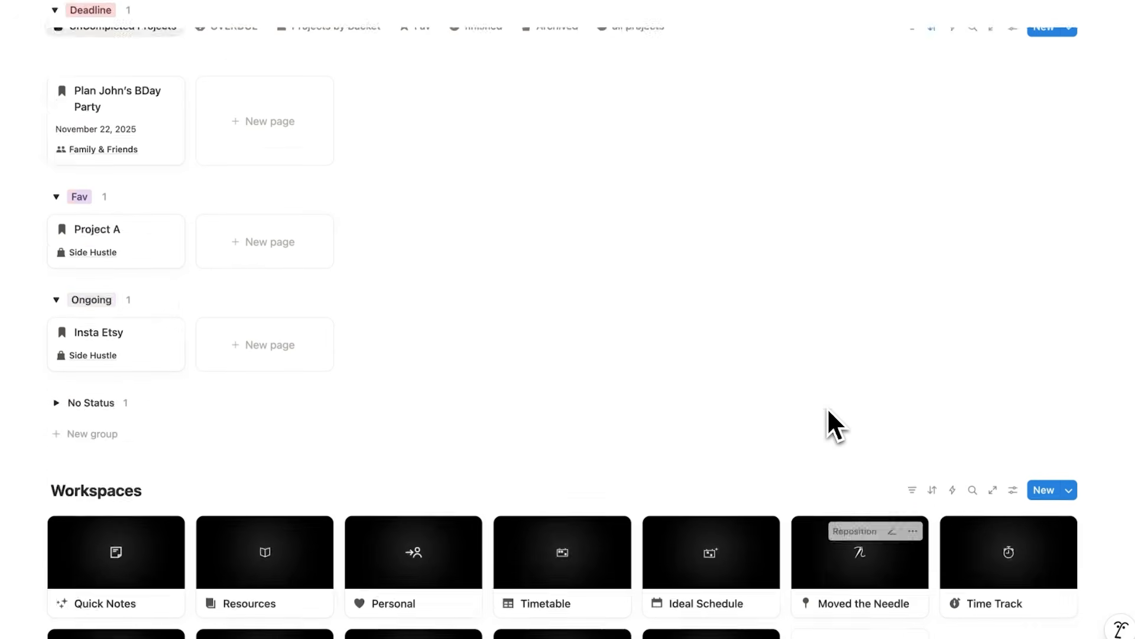
pyautogui.scroll(5, 548, 357)
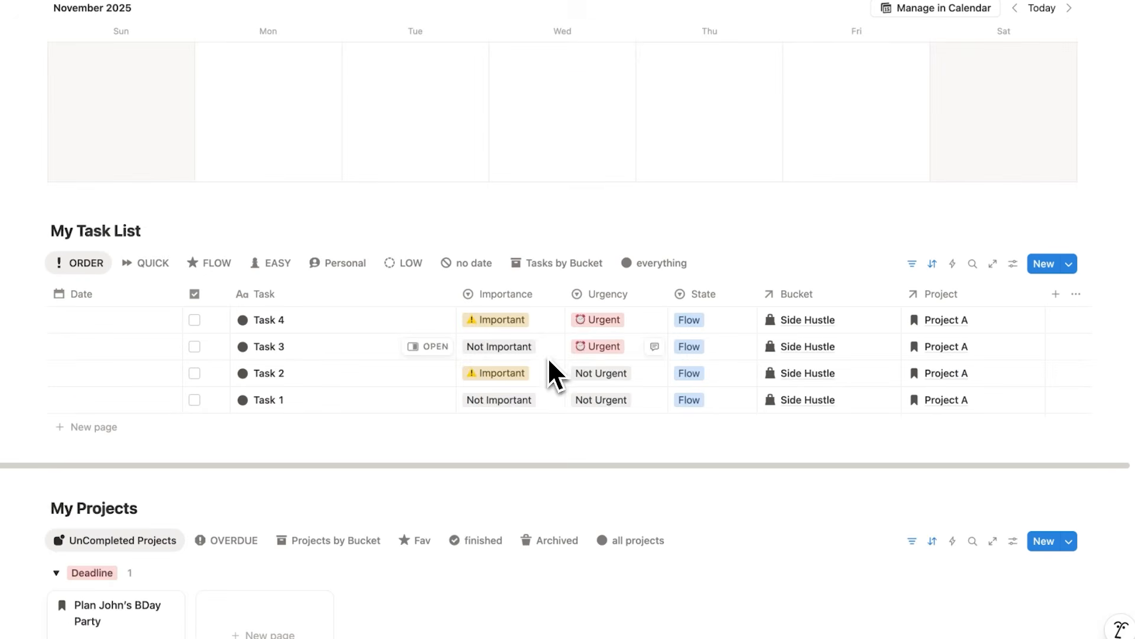
pyautogui.moveTo(82, 194); pyautogui.dragTo(196, 196)
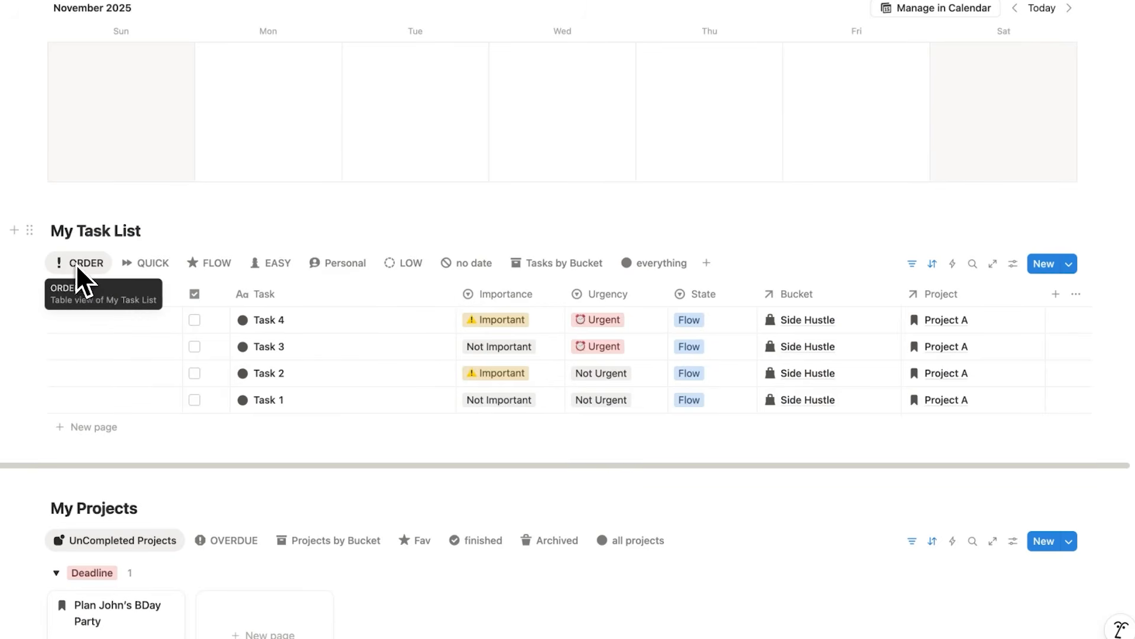
# Open the BDay Party project in the Deadline group and add a project task named Buy Balloons
pyautogui.scroll(-7, 95, 268)
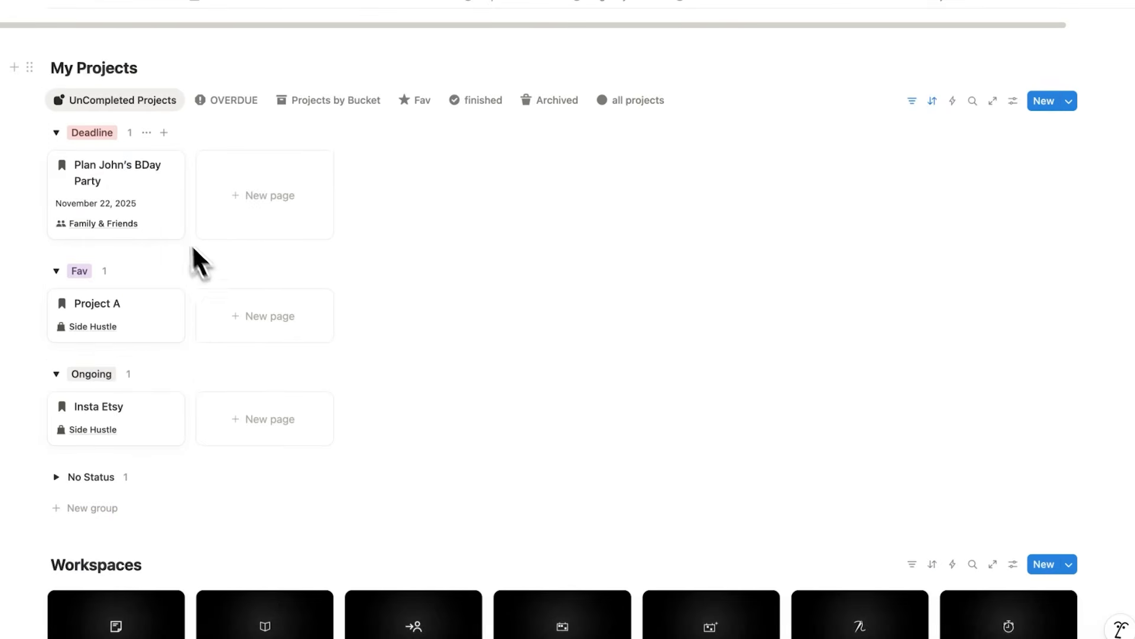
pyautogui.click(174, 222)
pyautogui.scroll(-1, 414, 272)
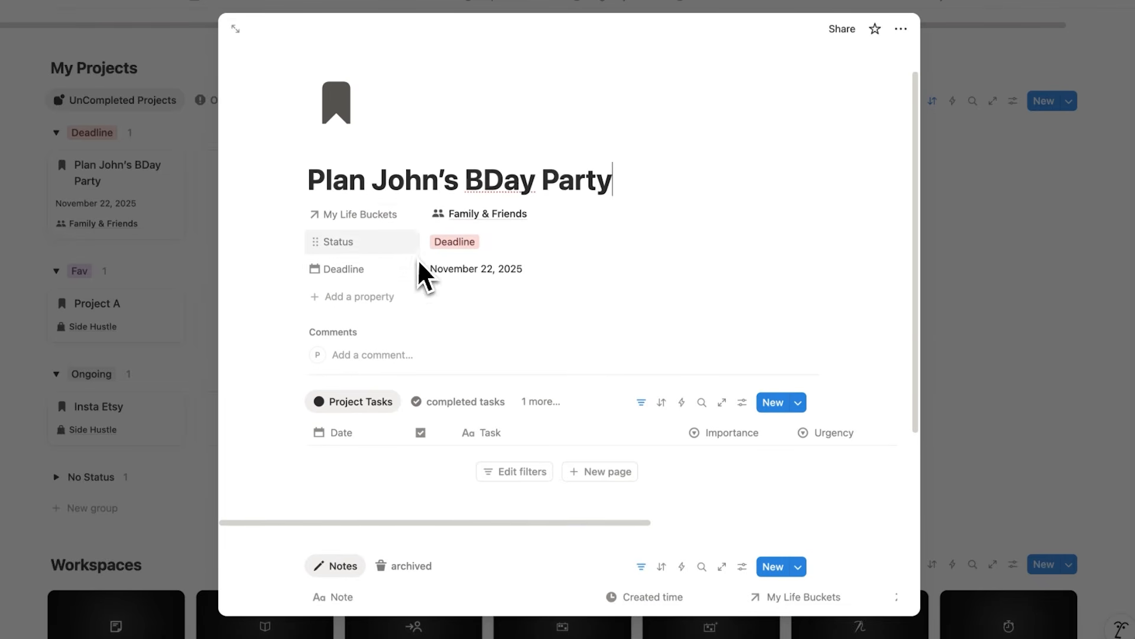
pyautogui.scroll(-2, 550, 219)
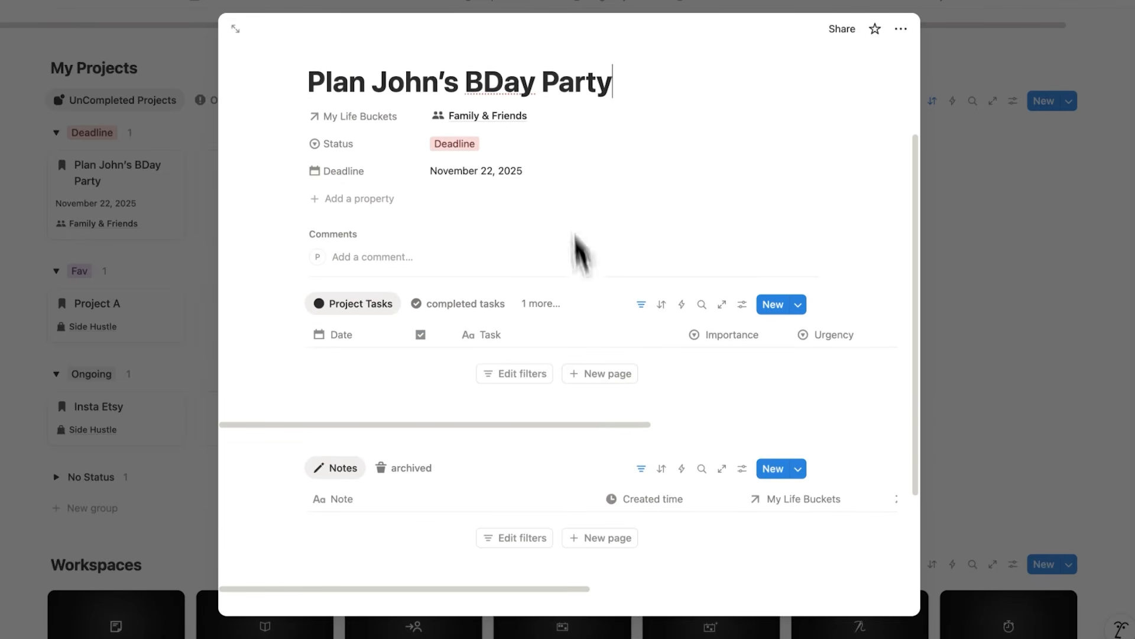
pyautogui.click(589, 373)
pyautogui.write('Buy Balloons')
pyautogui.press('Return')
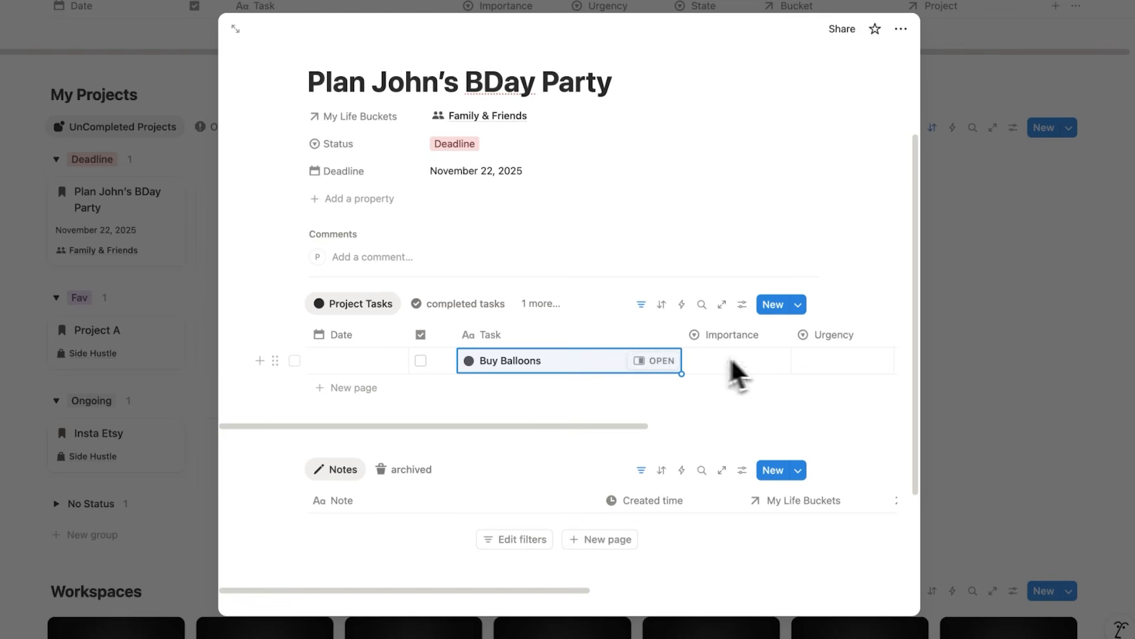
# Link the Buy Balloons task to the Family & Friends bucket and close the project page
pyautogui.hscroll(5, 762, 355)
pyautogui.hscroll(3, 720, 350)
pyautogui.click(712, 362)
pyautogui.click(733, 437)
pyautogui.click(550, 395)
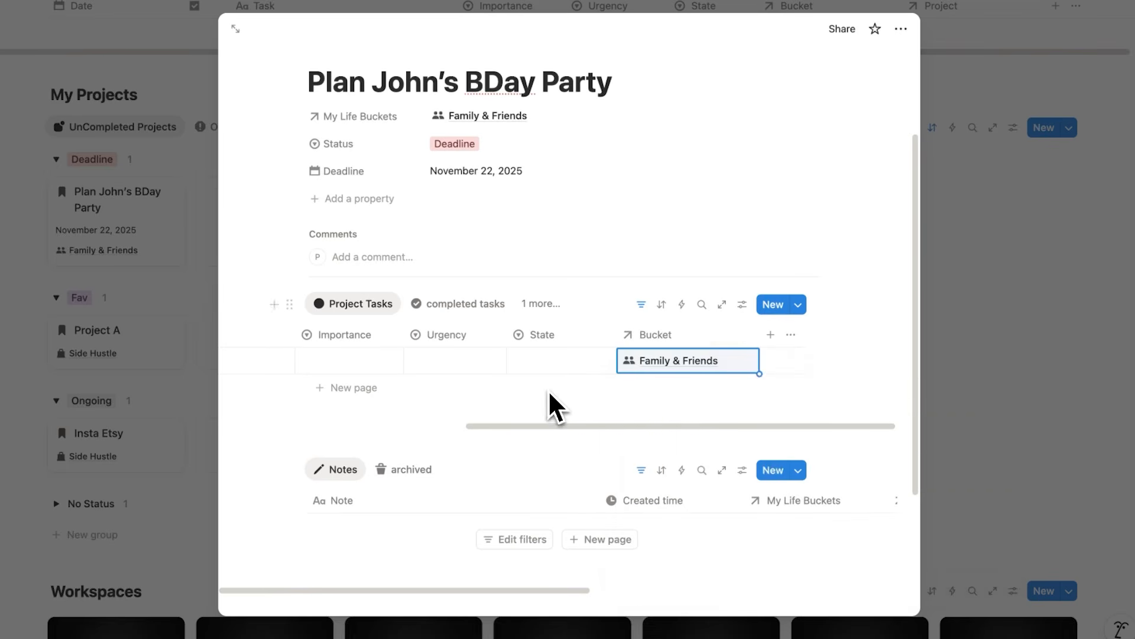
pyautogui.hscroll(-8, 553, 375)
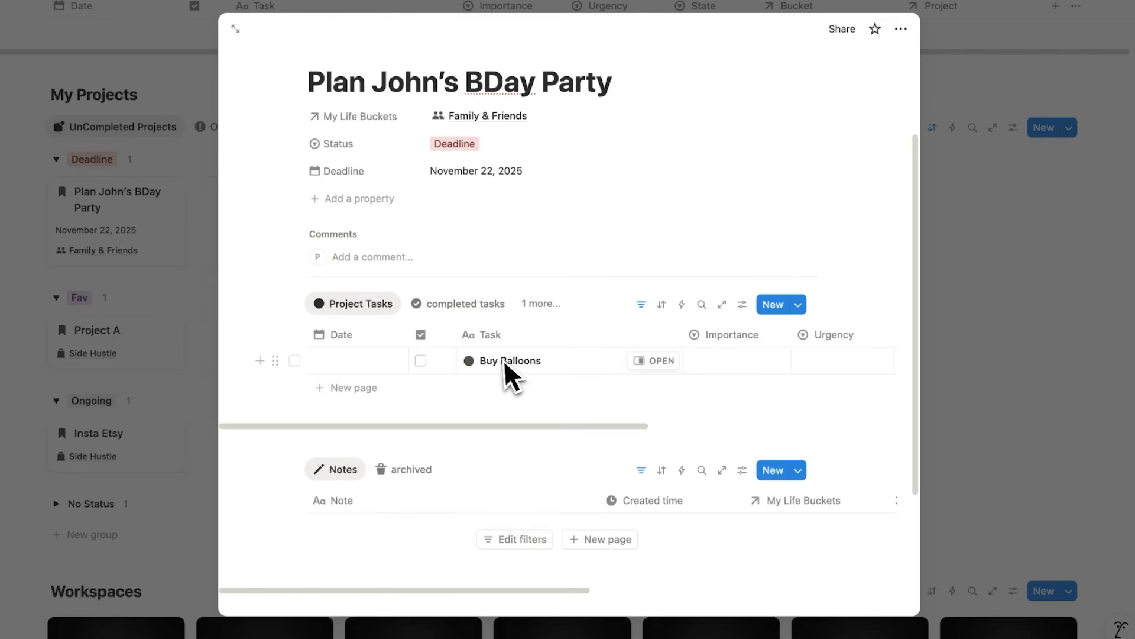
pyautogui.click(192, 303)
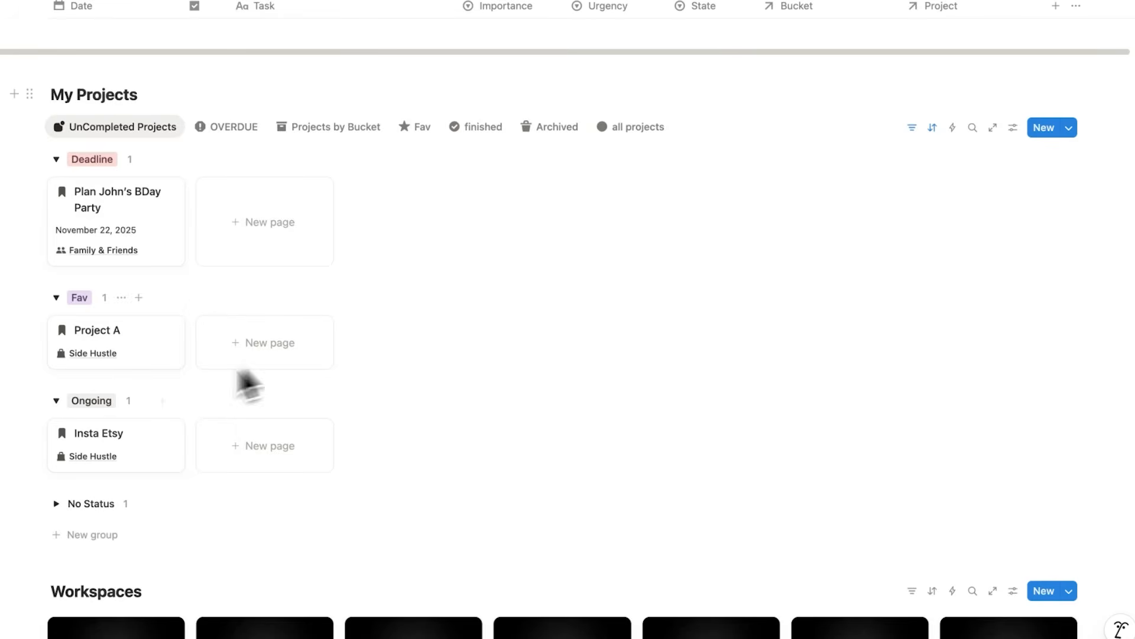
# Reopen the BDay Party project, set the Buy Balloons task's date to November 15, 2025, and close the page
pyautogui.scroll(5, 186, 262)
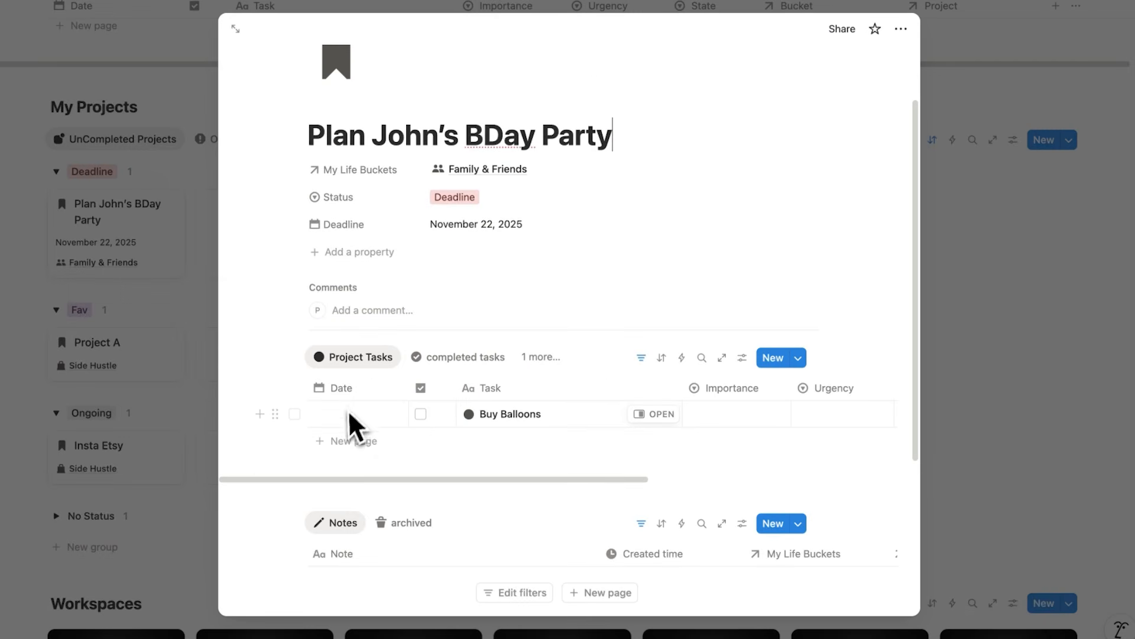
pyautogui.click(381, 423)
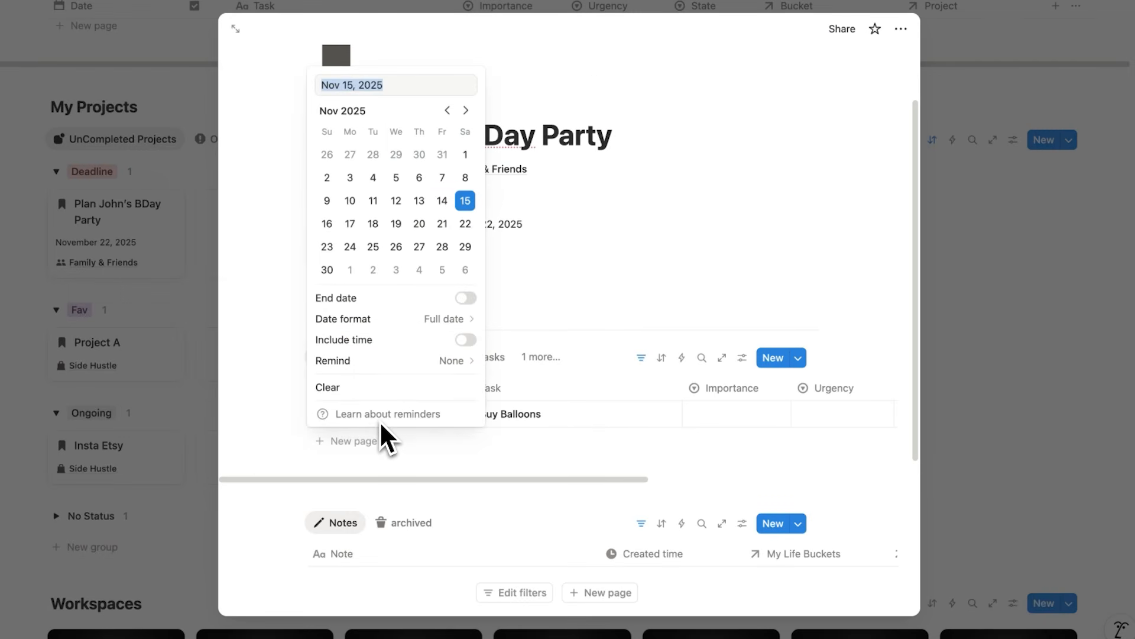
pyautogui.click(470, 204)
pyautogui.click(565, 199)
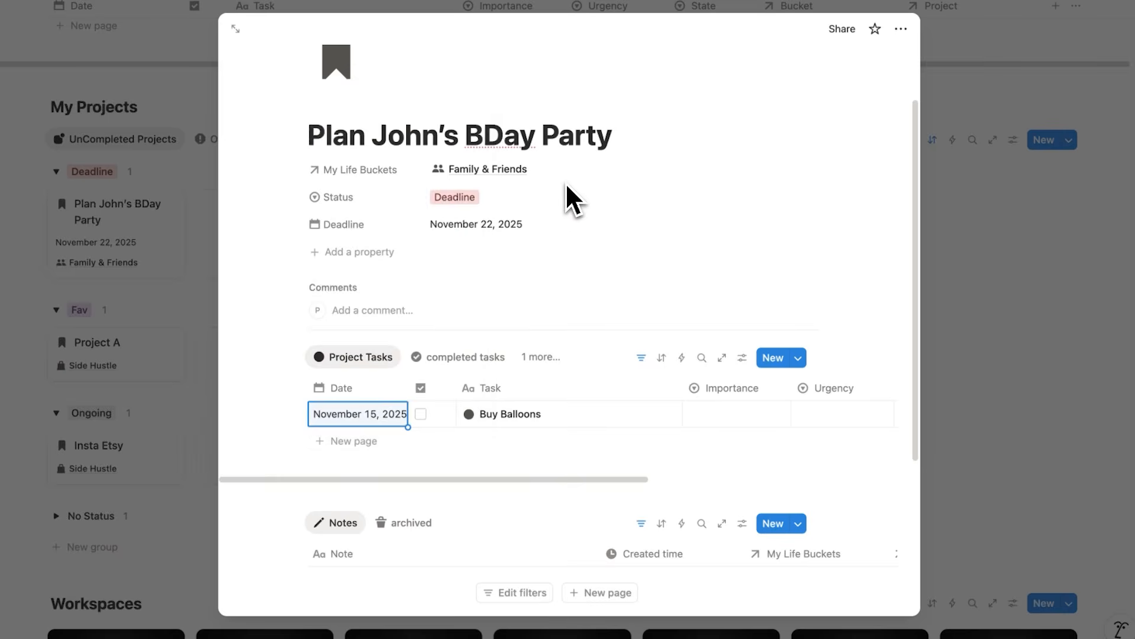
pyautogui.scroll(-2, 544, 266)
pyautogui.scroll(5, 353, 371)
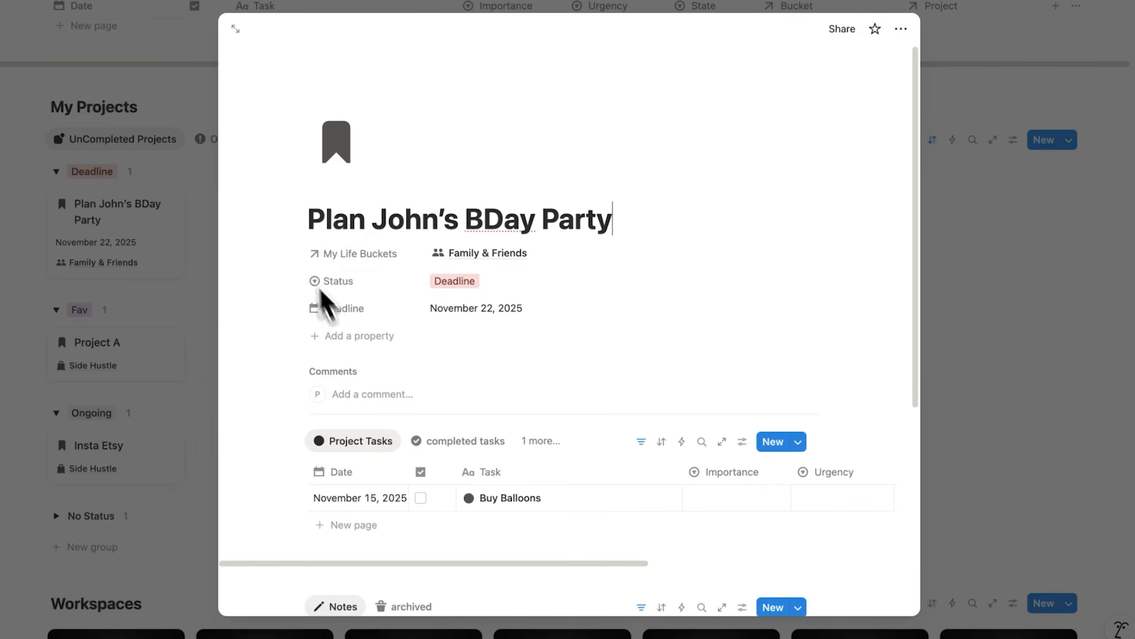
pyautogui.click(970, 275)
# Open Buy Balloons from the Week's Tasks calendar, set its state to Easy, and check it in My Task List
pyautogui.scroll(5, 170, 265)
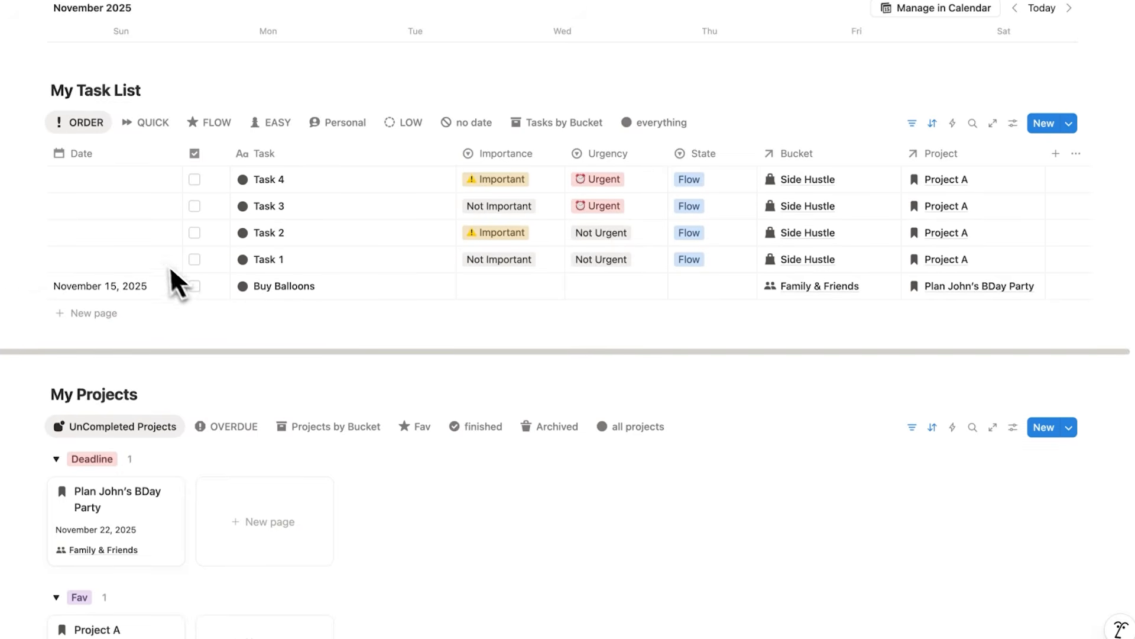
pyautogui.scroll(6, 538, 308)
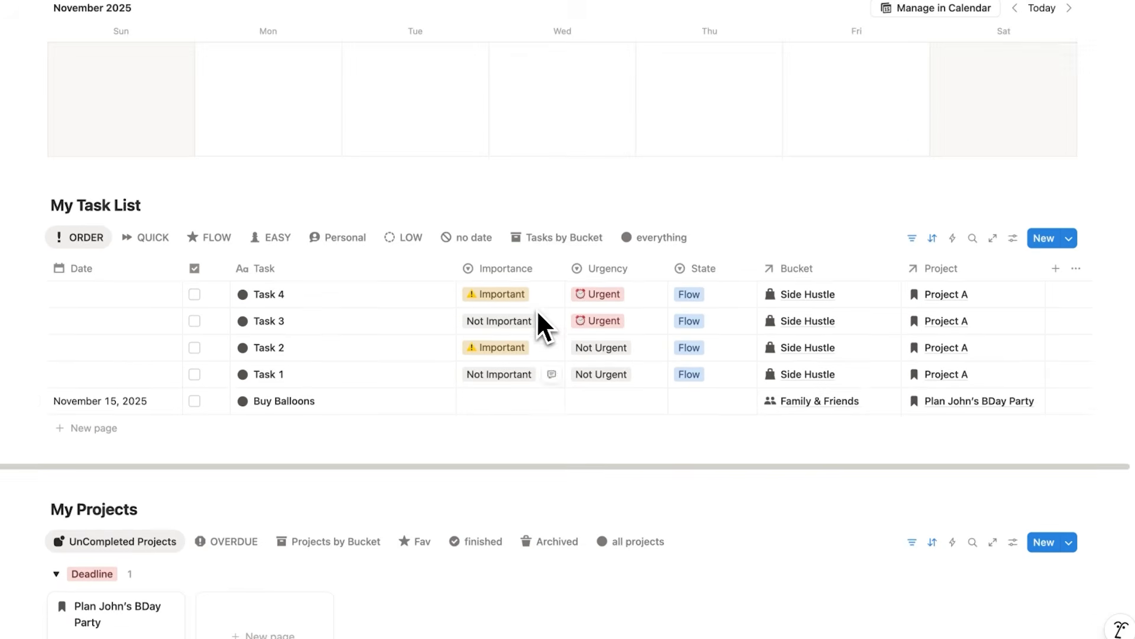
pyautogui.scroll(1, 597, 331)
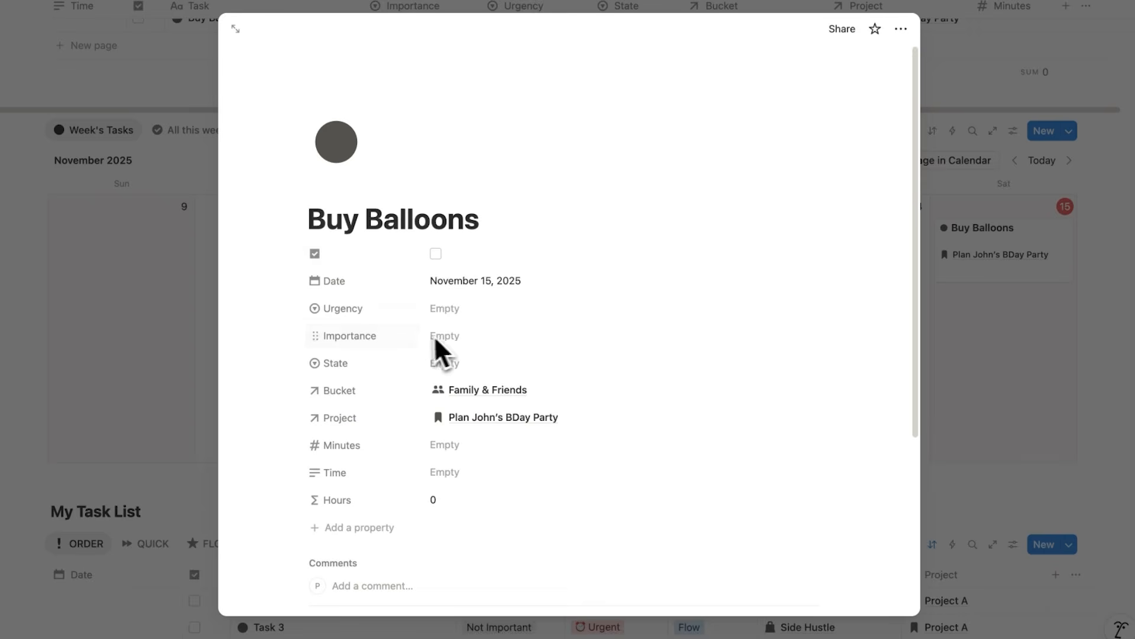
pyautogui.click(484, 363)
pyautogui.click(488, 453)
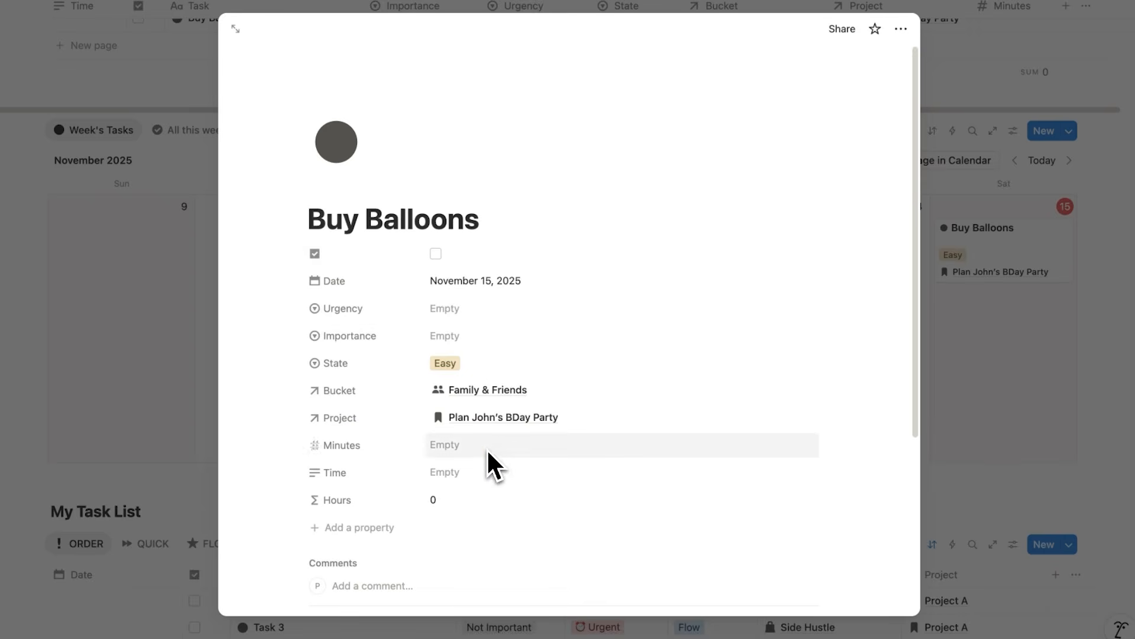
pyautogui.moveTo(500, 234); pyautogui.dragTo(284, 233)
pyautogui.click(507, 236)
pyautogui.click(944, 332)
pyautogui.scroll(-5, 608, 261)
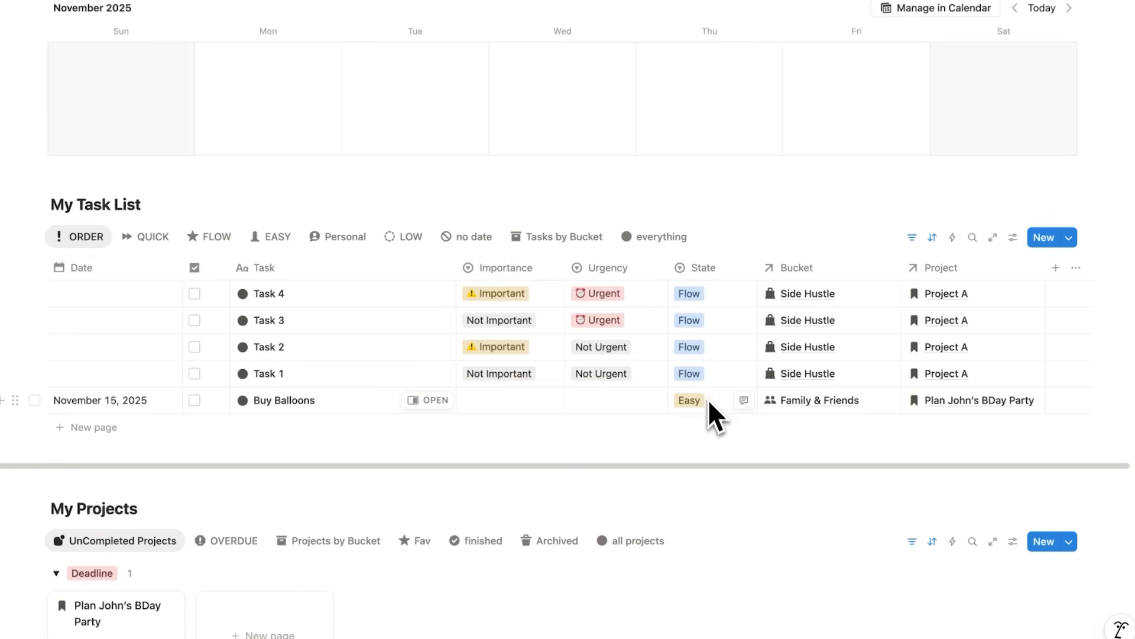
# Reschedule Buy Balloons to November 16, 2025 and advance the Week's Tasks calendar by one week
pyautogui.scroll(3, 710, 310)
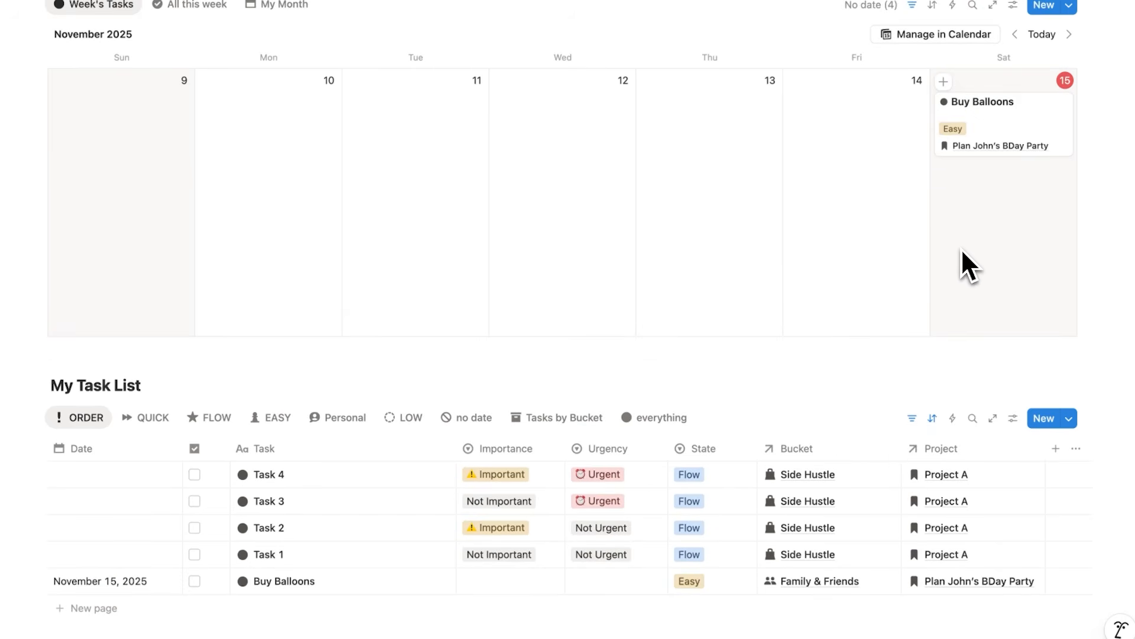
pyautogui.click(445, 449)
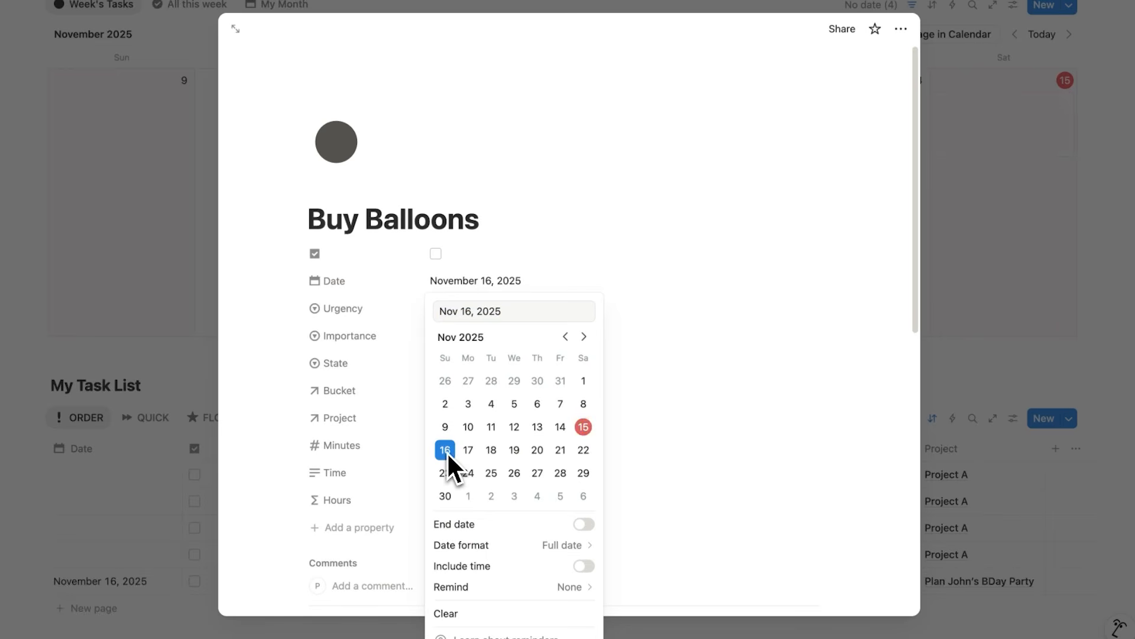
pyautogui.click(789, 309)
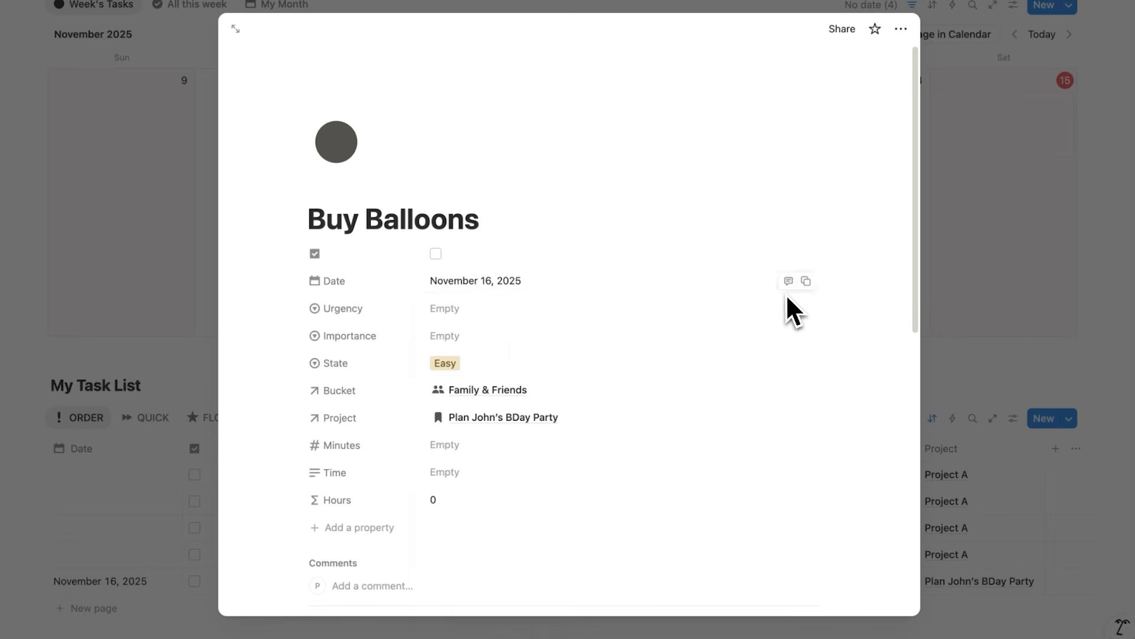
pyautogui.click(1072, 202)
pyautogui.click(1069, 35)
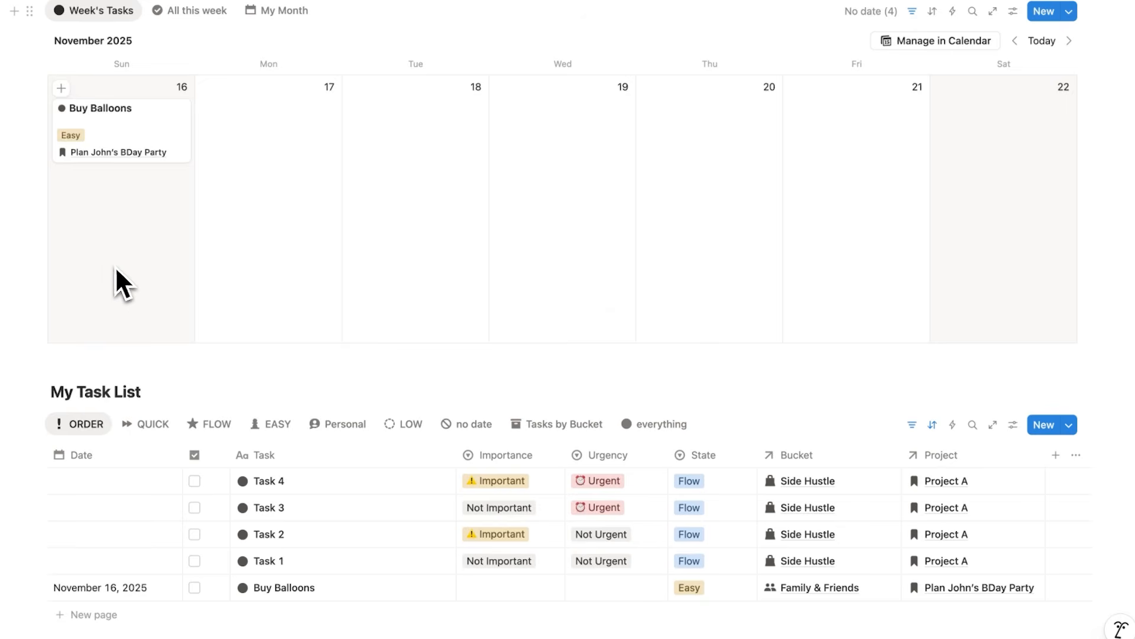
# Open and dismiss Buy Balloons' date options, and move its calendar card to November 17 and back to November 16
pyautogui.click(162, 142)
pyautogui.click(489, 279)
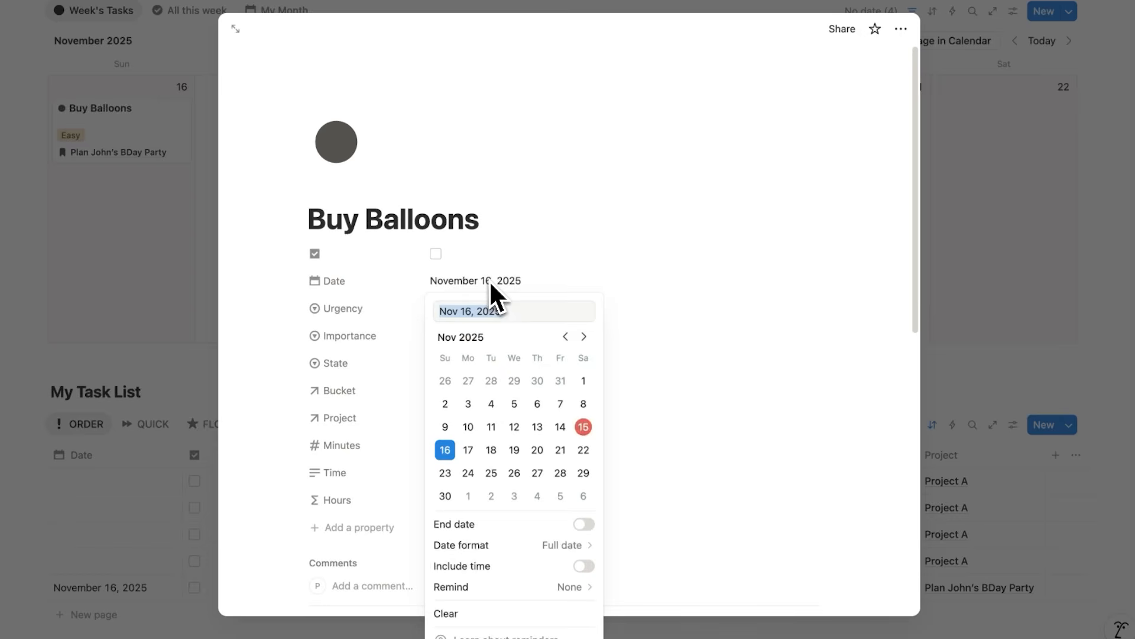
pyautogui.click(147, 251)
pyautogui.click(146, 252)
pyautogui.moveTo(147, 127); pyautogui.dragTo(302, 122)
pyautogui.moveTo(300, 121); pyautogui.dragTo(161, 122)
pyautogui.scroll(1, 295, 499)
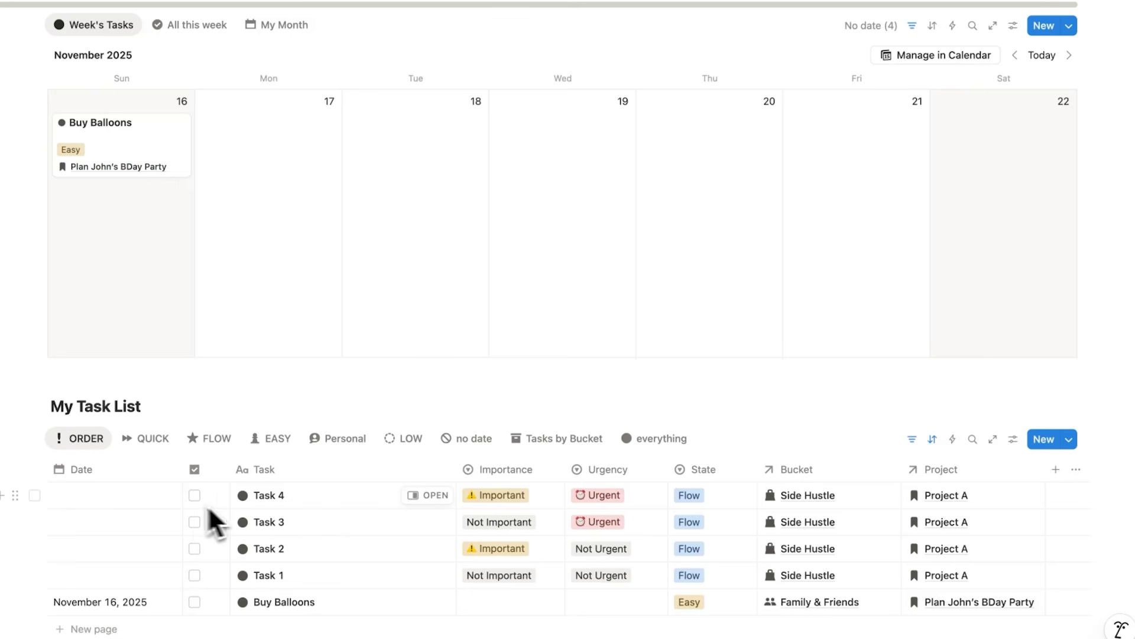
# Set Task 4's date to November 16, 2025 in My Task List and copy the date down to Task 3
pyautogui.click(128, 498)
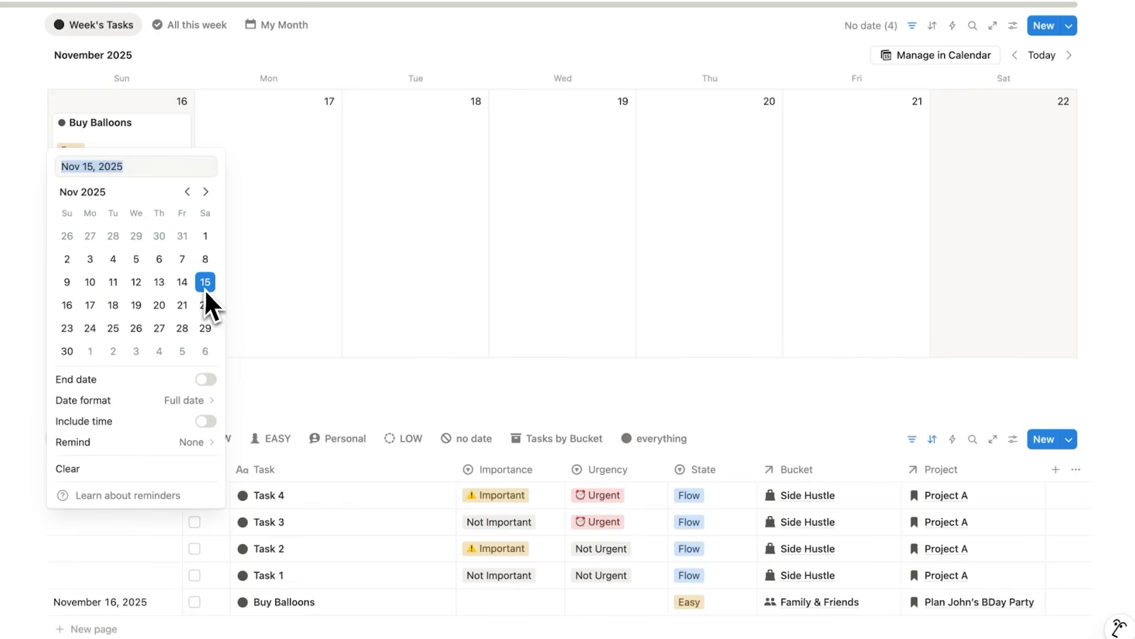
pyautogui.click(270, 273)
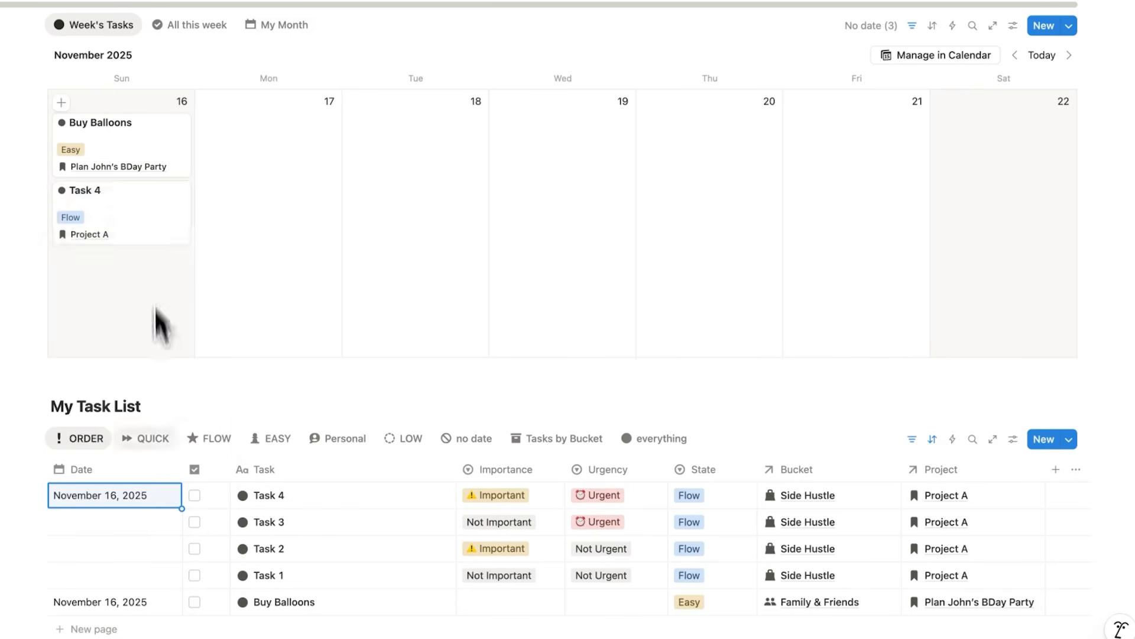
pyautogui.scroll(-5, 159, 325)
pyautogui.moveTo(182, 210); pyautogui.dragTo(179, 229)
pyautogui.scroll(5, 195, 260)
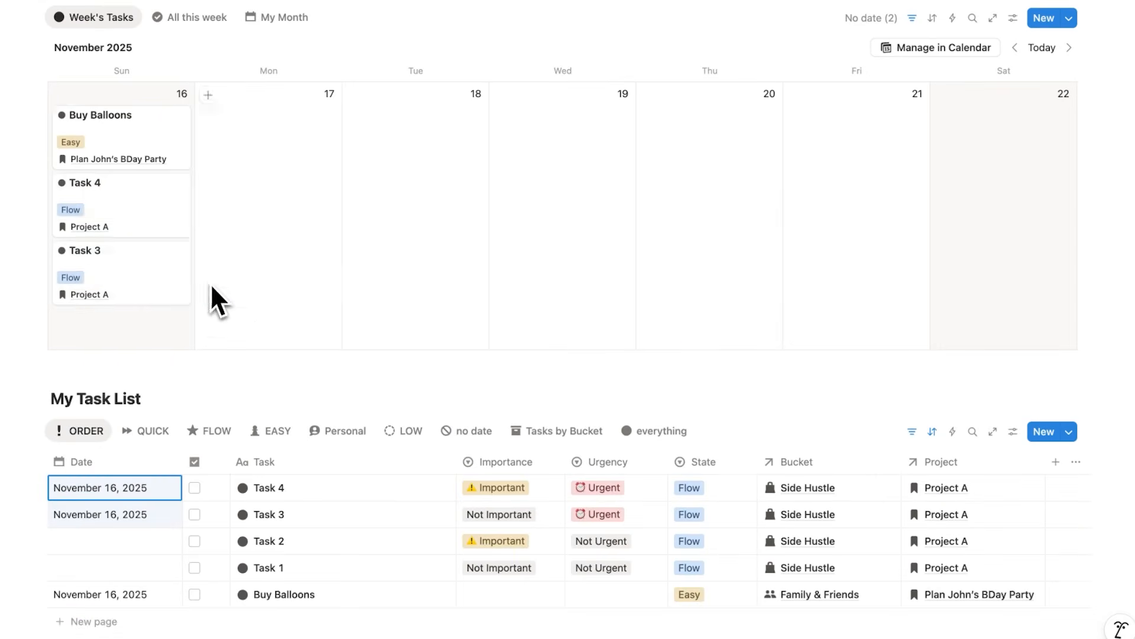
# Schedule Task 2 and Task 1 for November 16 by moving them from My Task List onto the week calendar
pyautogui.scroll(-1, 240, 260)
pyautogui.moveTo(30, 517); pyautogui.dragTo(108, 303)
pyautogui.moveTo(26, 569); pyautogui.dragTo(118, 299)
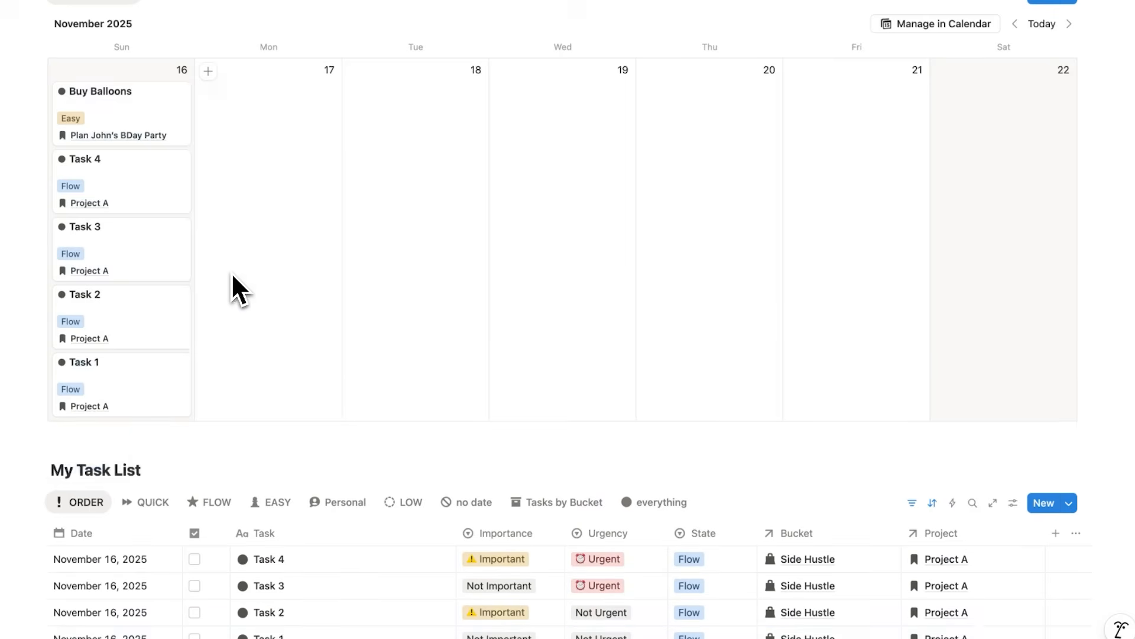
# Move Task 1 and Task 2 in the week calendar to Monday, November 17
pyautogui.scroll(2, 232, 272)
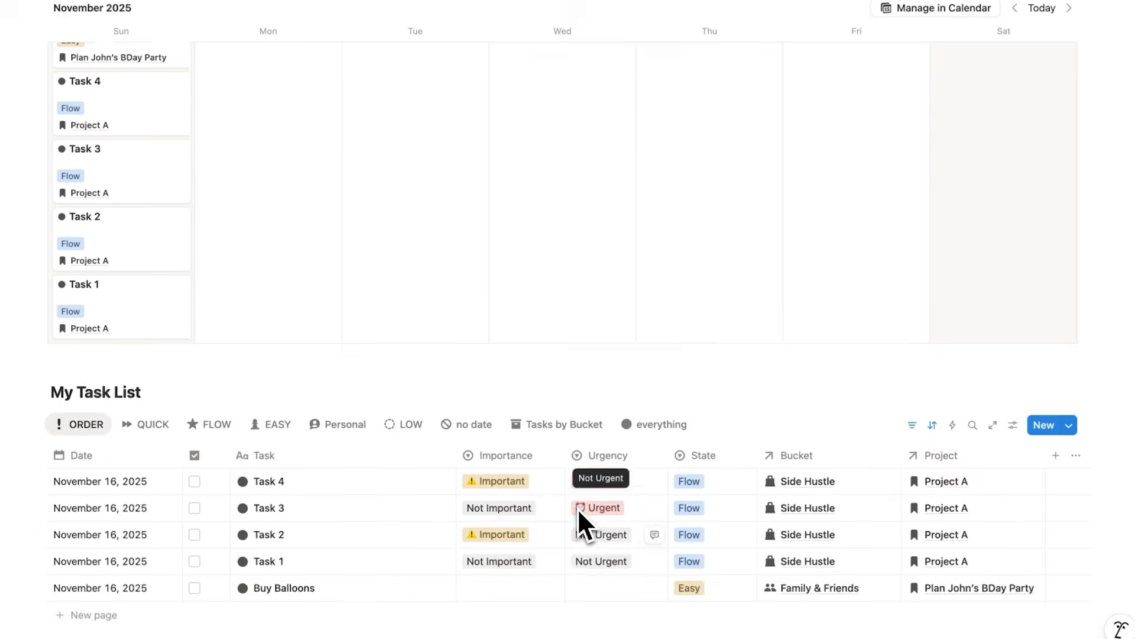
pyautogui.scroll(2, 577, 508)
pyautogui.moveTo(148, 449); pyautogui.dragTo(272, 328)
pyautogui.moveTo(183, 367); pyautogui.dragTo(274, 296)
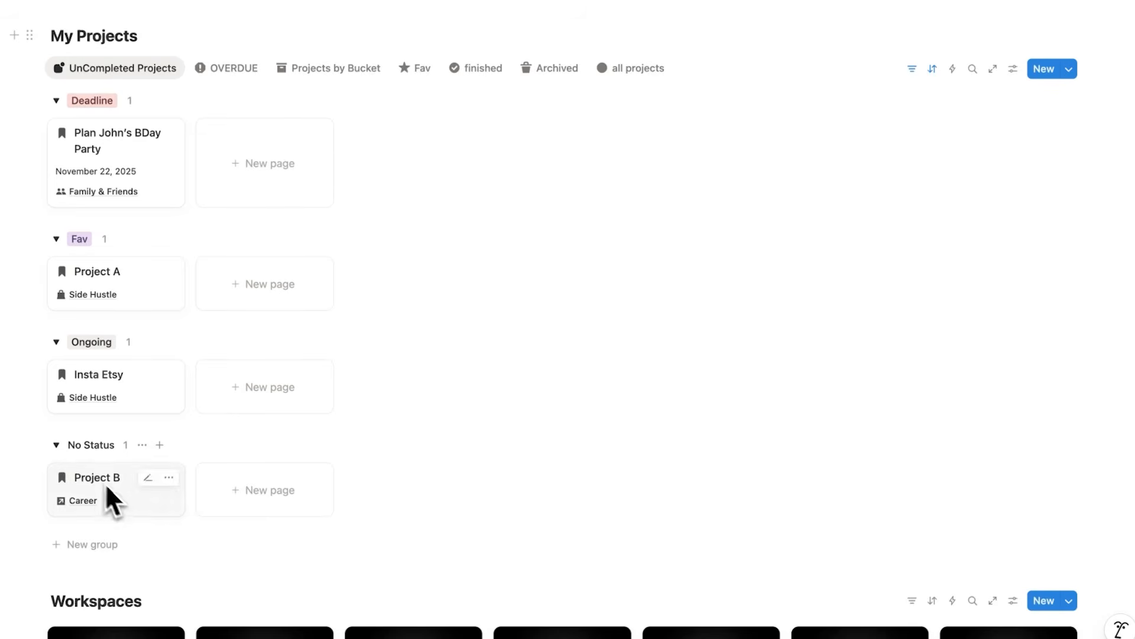
# Open Project B from My Projects, and the Side Hustle life bucket to review its related tasks and notes
pyautogui.click(144, 505)
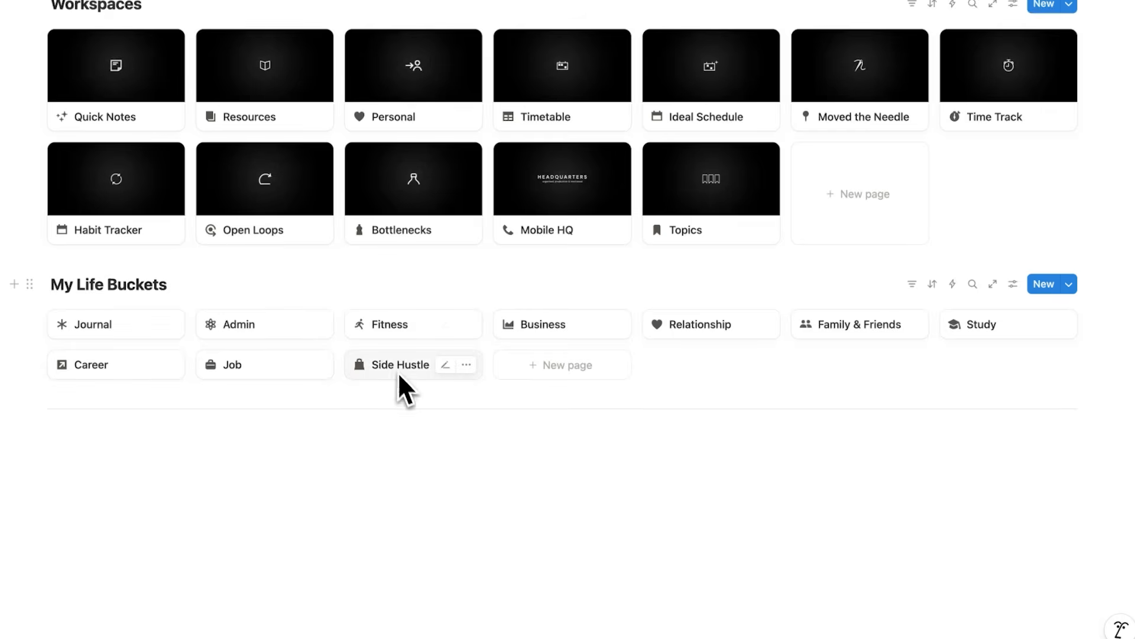
pyautogui.click(399, 373)
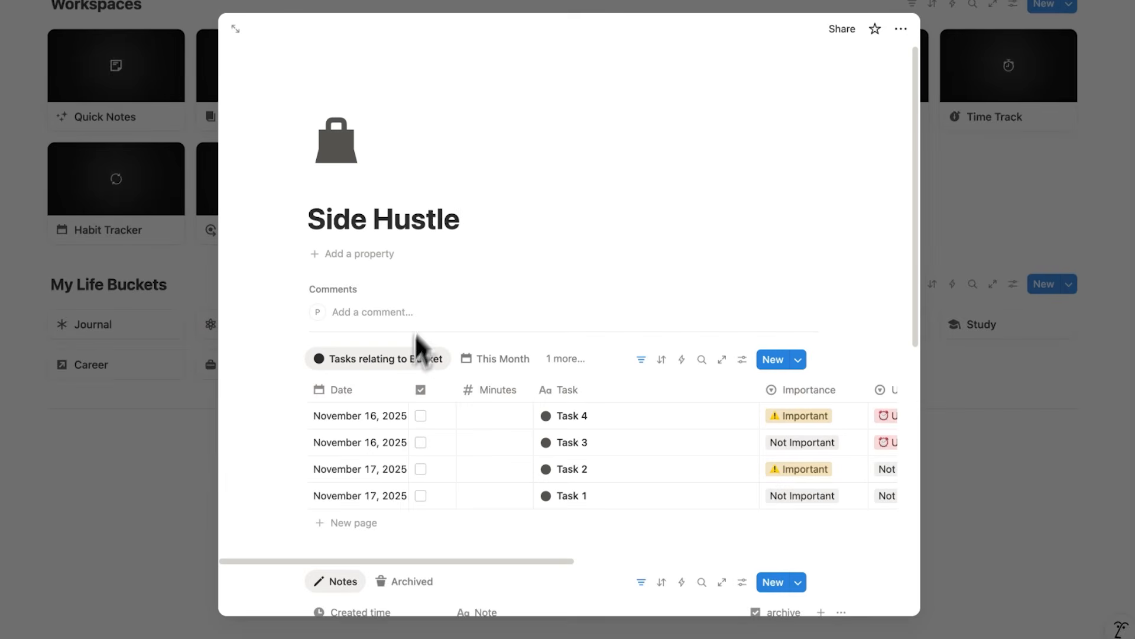
pyautogui.scroll(-5, 479, 236)
pyautogui.scroll(-5, 497, 245)
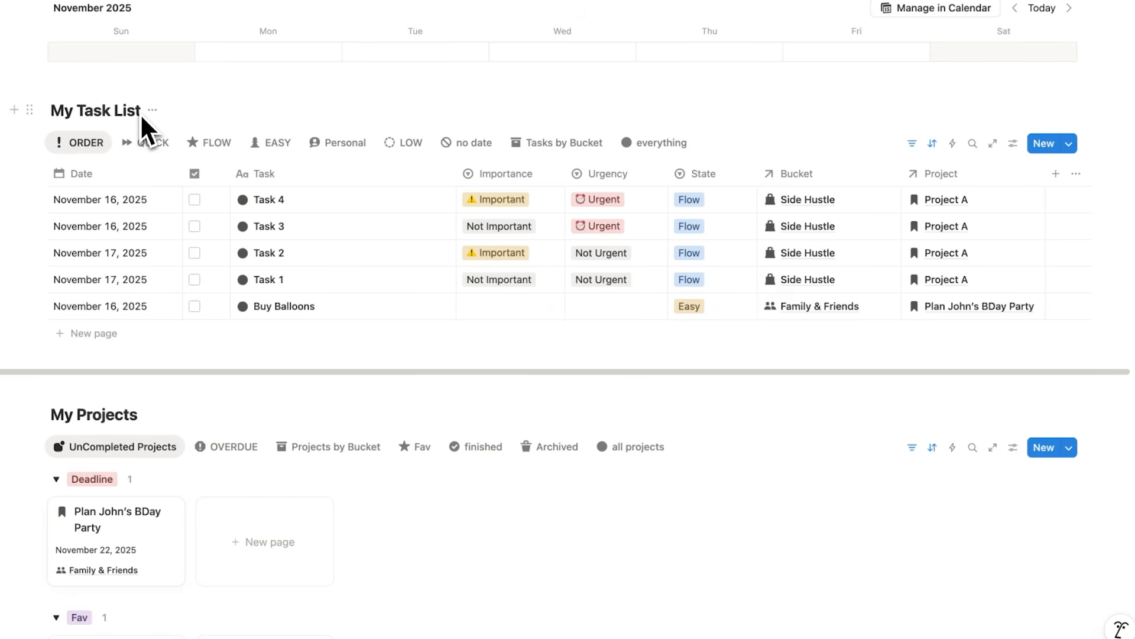
# Add a task named Task 5 with the Side Hustle bucket to Project A's project tasks and close the project page
pyautogui.scroll(-5, 140, 112)
pyautogui.click(136, 351)
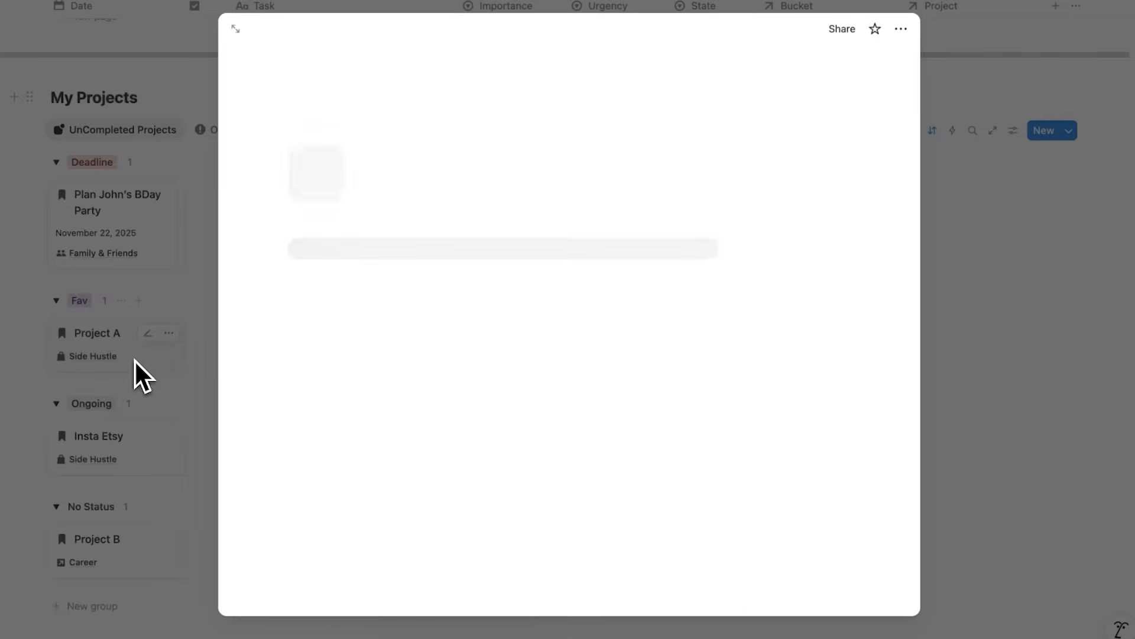
pyautogui.click(498, 449)
pyautogui.write('Task 5')
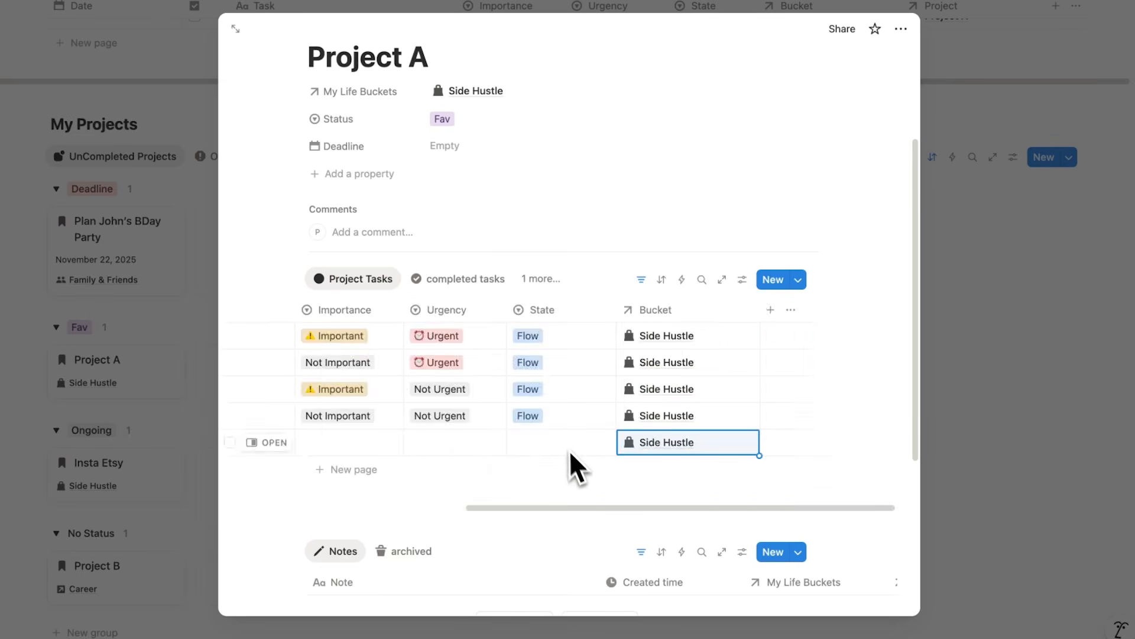
pyautogui.moveTo(429, 220); pyautogui.dragTo(278, 225)
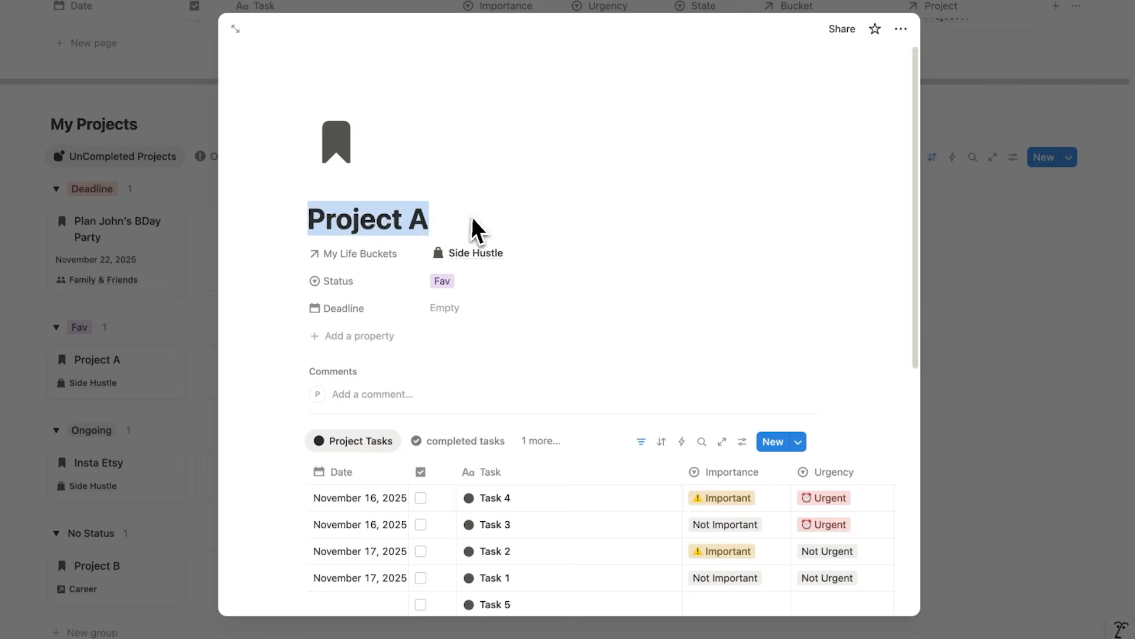
pyautogui.click(477, 231)
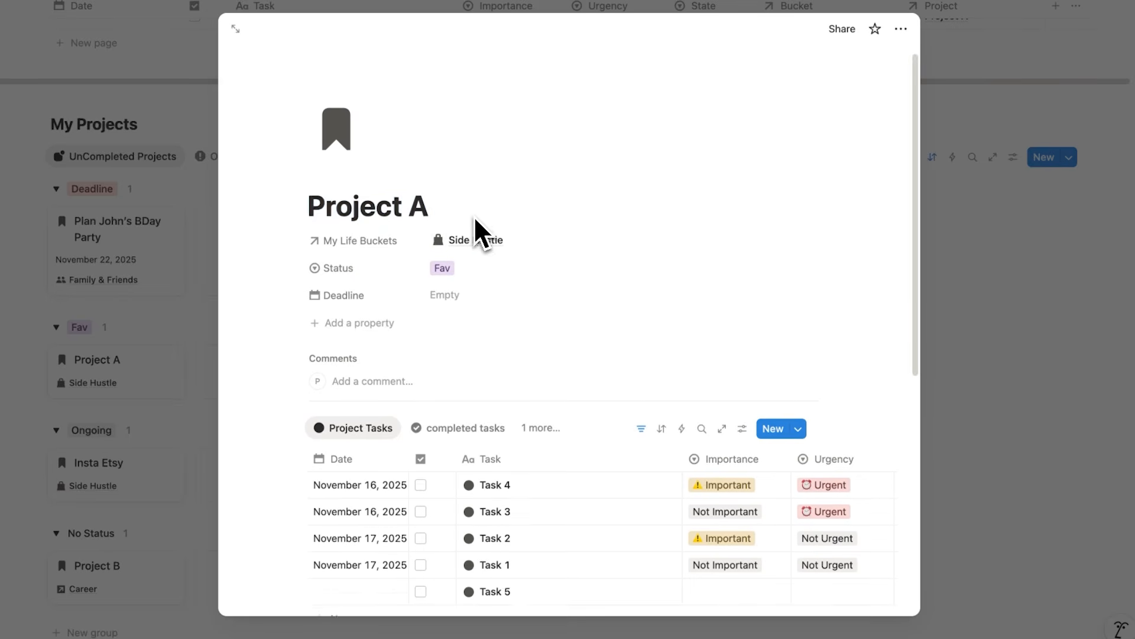
pyautogui.scroll(-3, 480, 225)
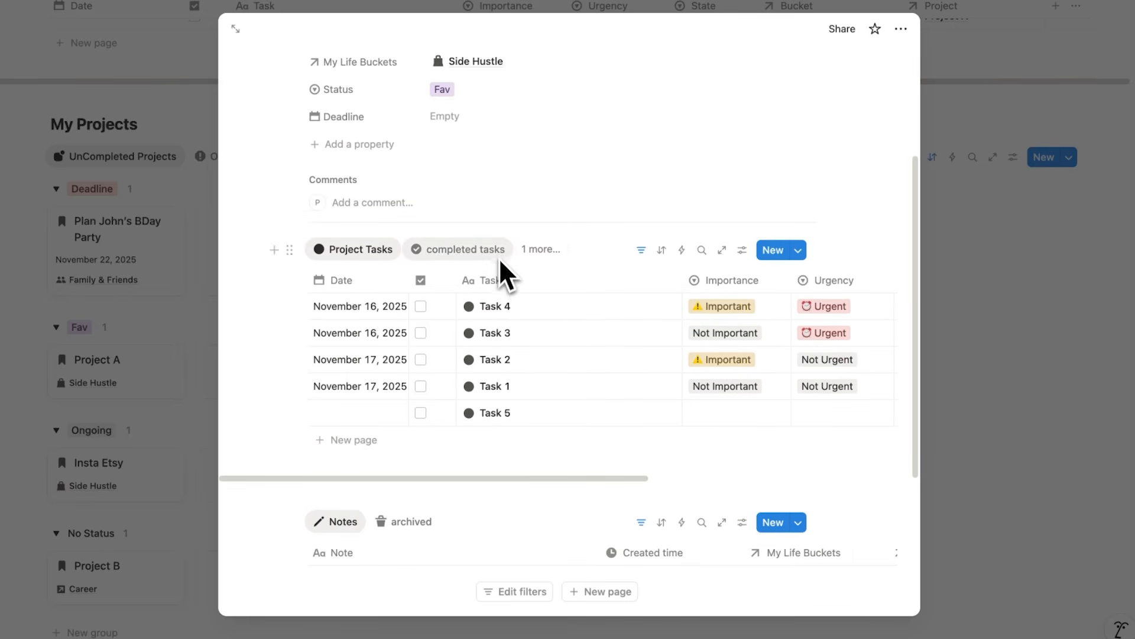
pyautogui.click(963, 278)
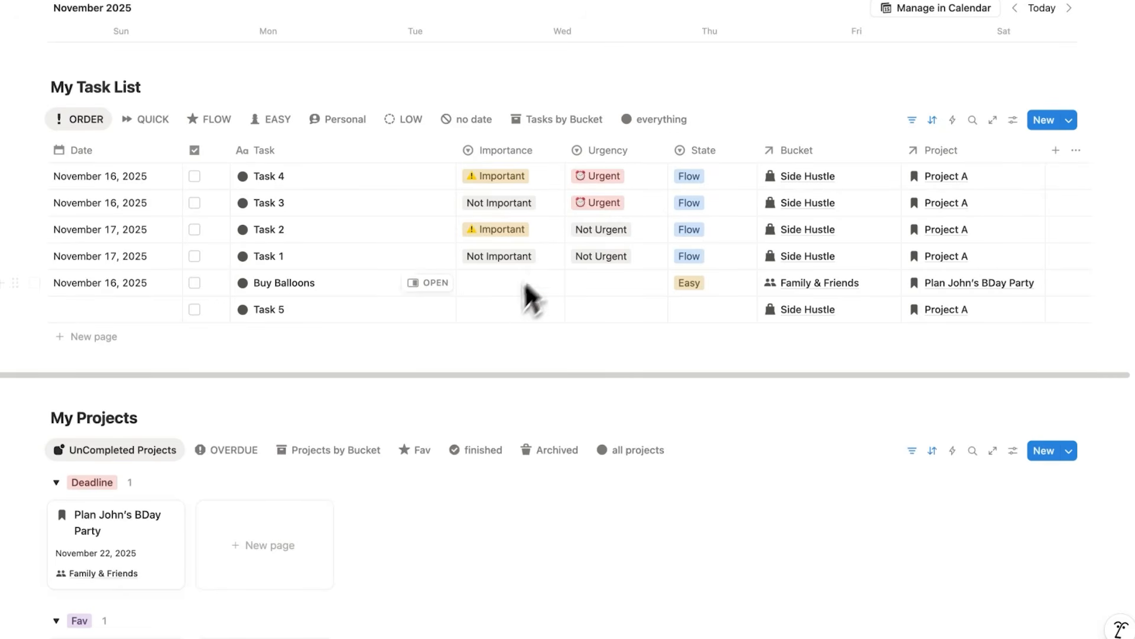
# Set Task 5's importance to Important and its urgency to Urgent in My Task List
pyautogui.click(522, 308)
pyautogui.click(530, 356)
pyautogui.click(595, 290)
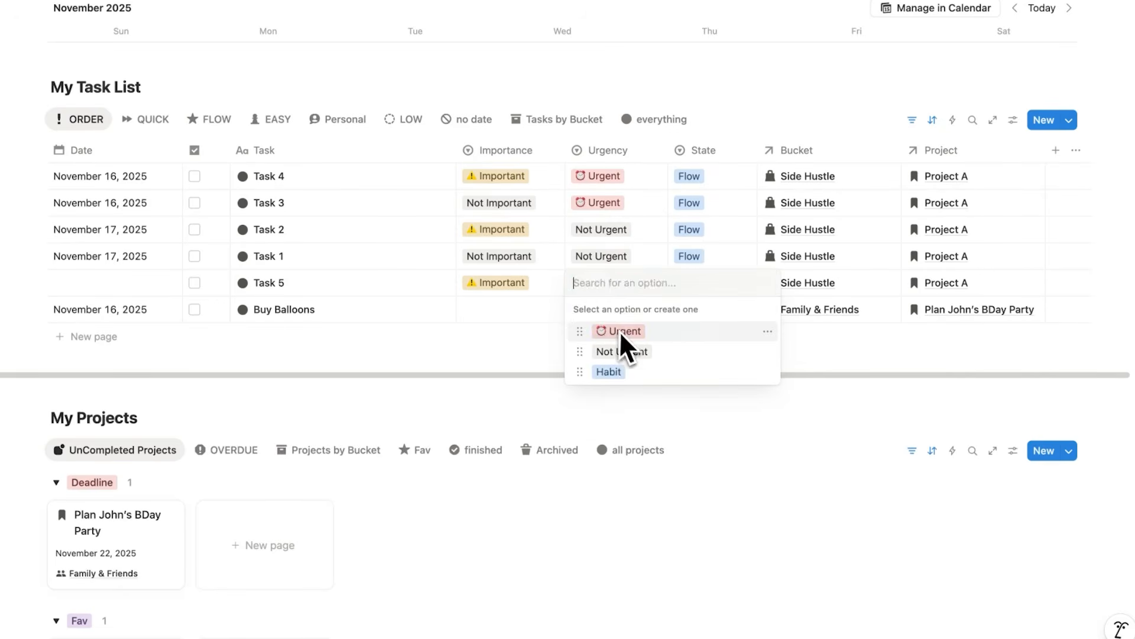
pyautogui.click(618, 331)
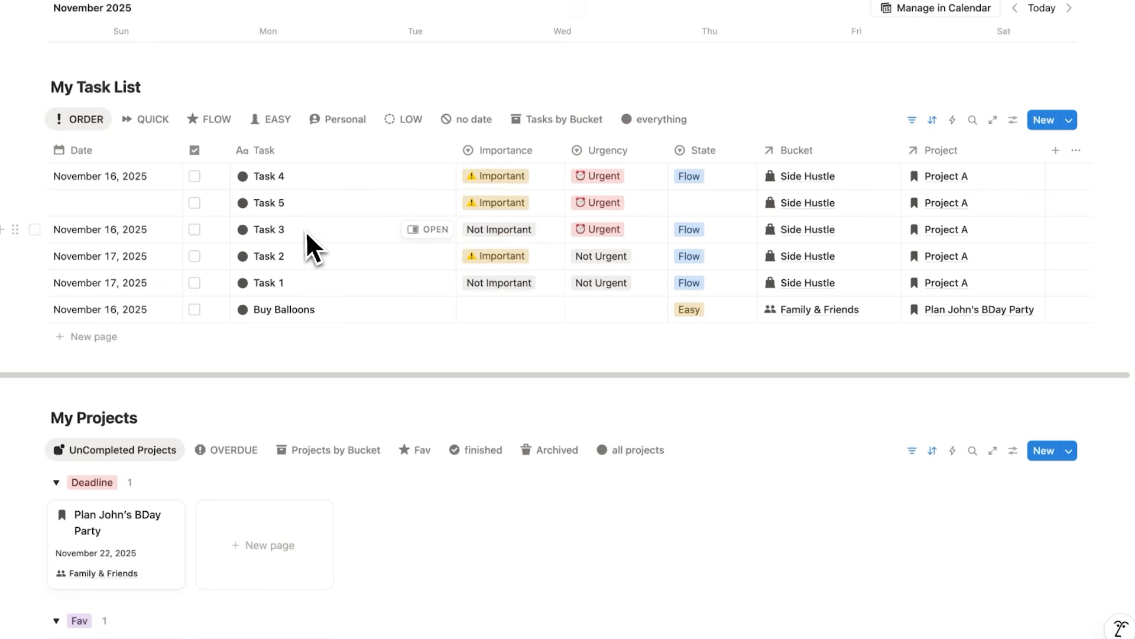
# Set Task 5's date to November 16, 2025 and its state to Flow in My Task List
pyautogui.scroll(8, 305, 289)
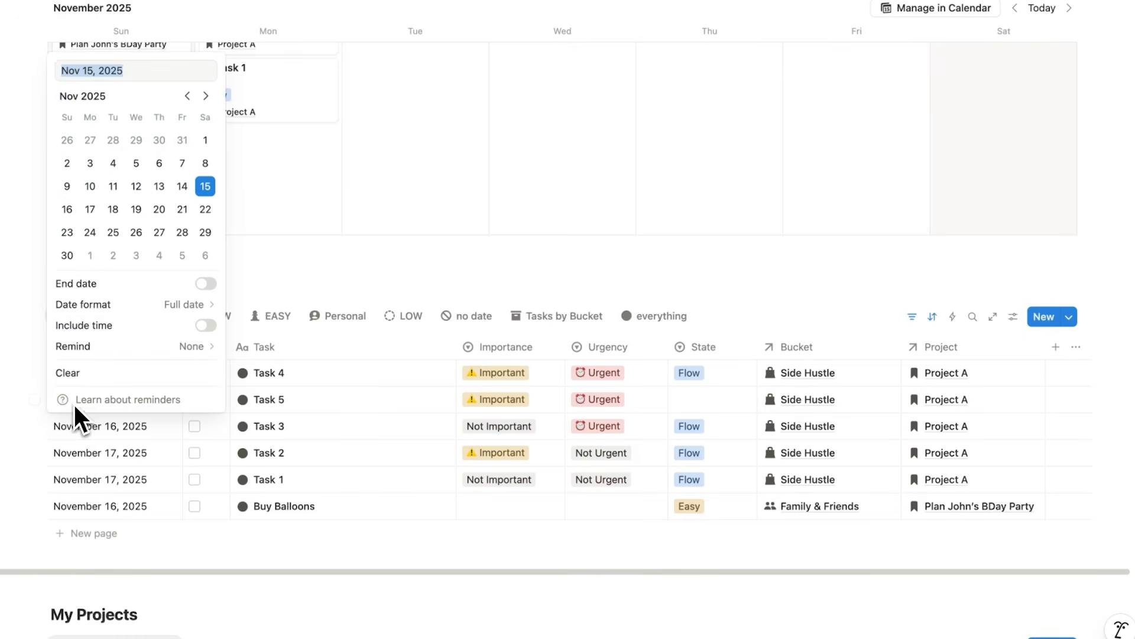
pyautogui.click(706, 426)
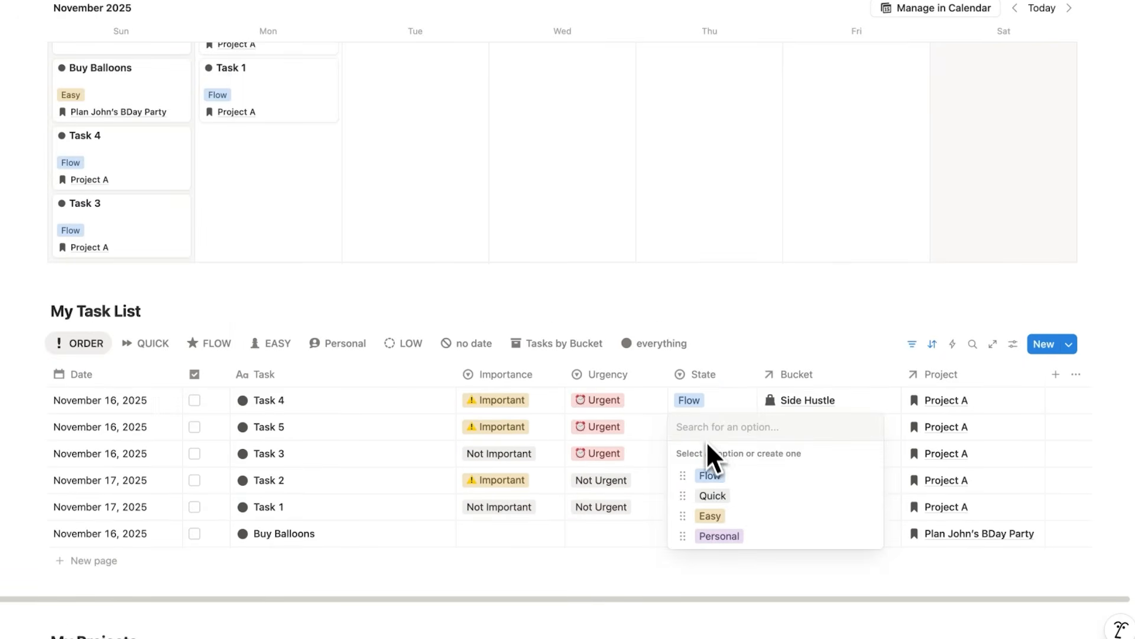
pyautogui.click(710, 474)
# Move Task 5 in the week calendar to Tuesday, November 18
pyautogui.scroll(3, 702, 200)
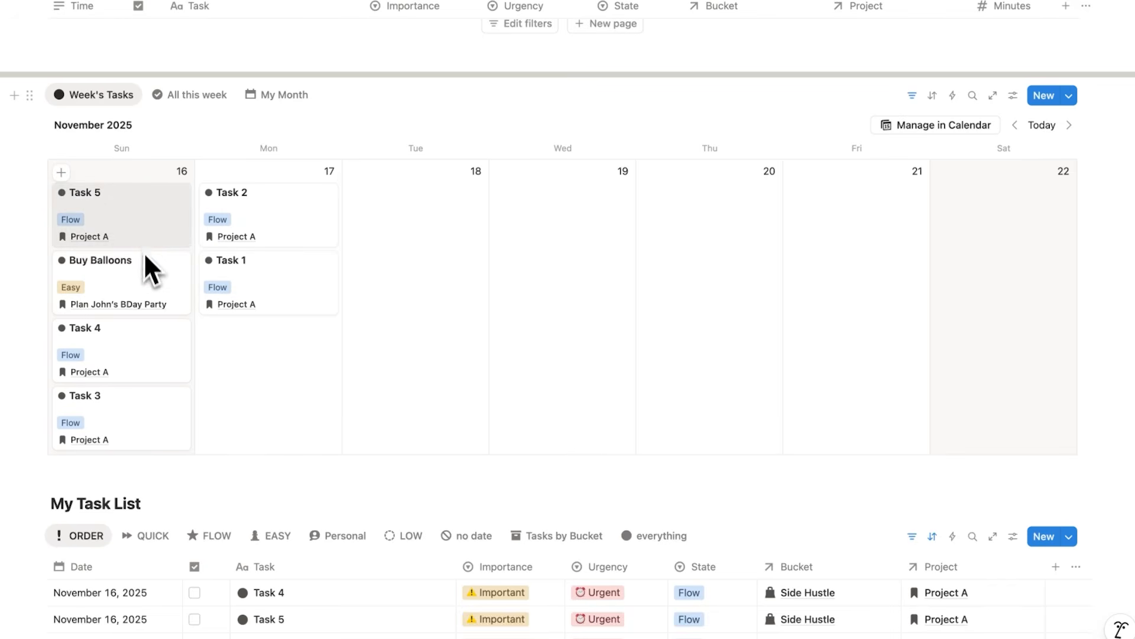
pyautogui.moveTo(138, 216); pyautogui.dragTo(407, 234)
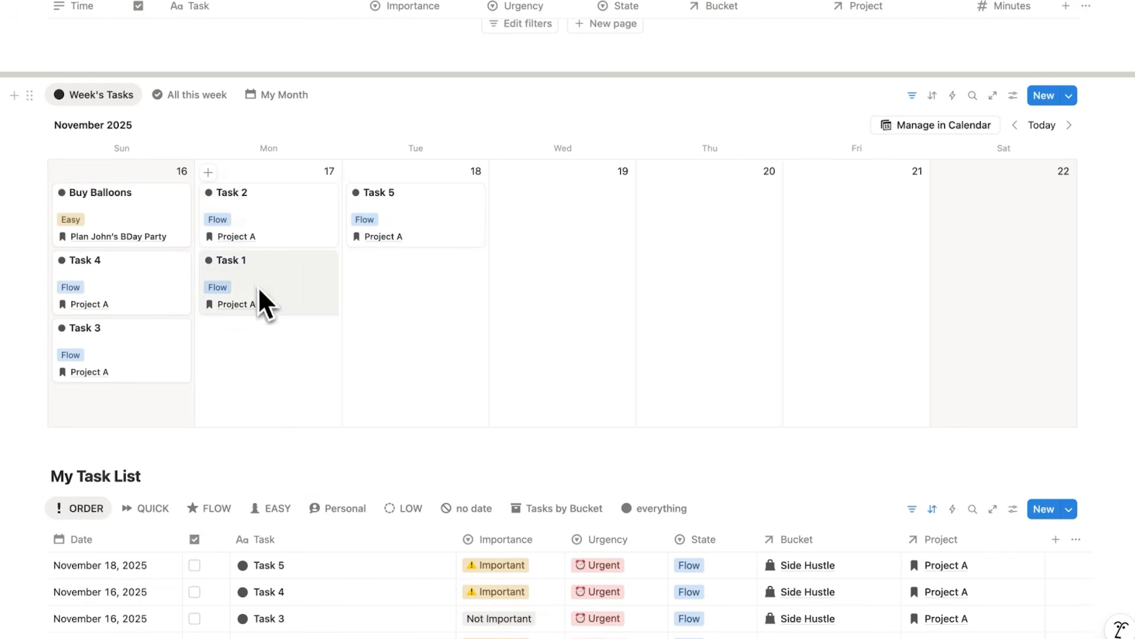